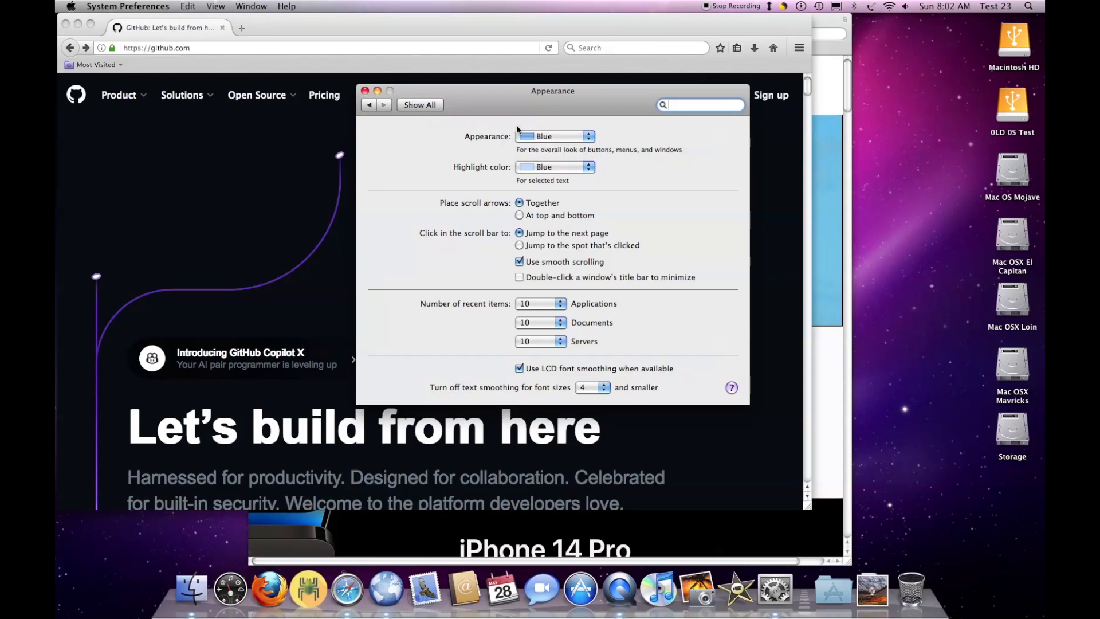
# - Keep Appearance on Blue, make Aqua Blue the desktop picture, then hide System Preferences
pyautogui.click(539, 137)
pyautogui.click(539, 138)
pyautogui.click(371, 104)
pyautogui.click(431, 148)
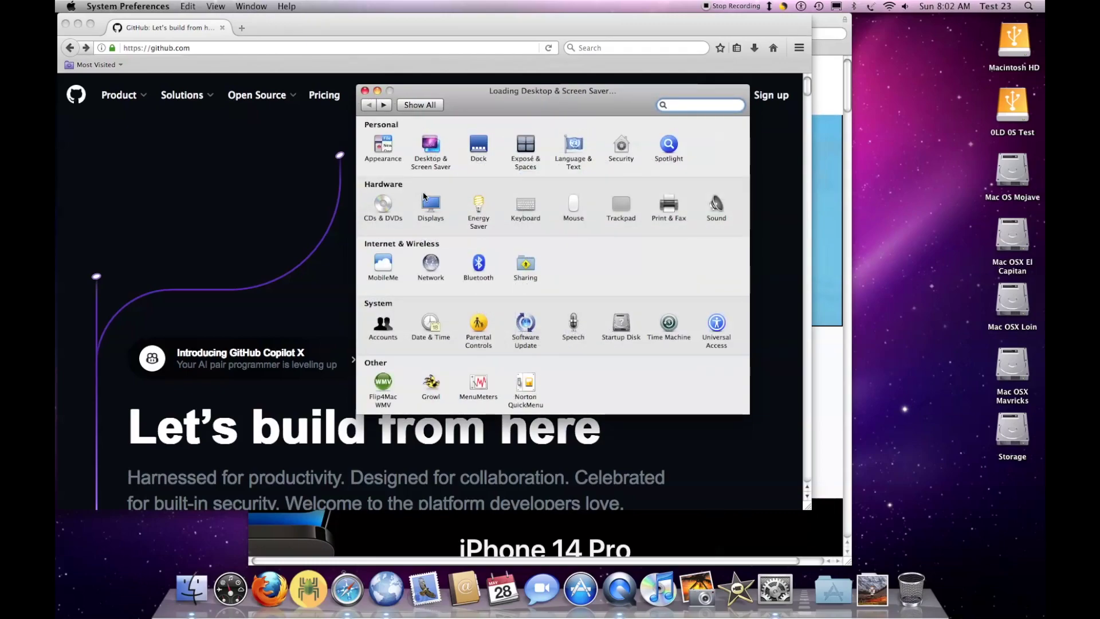
pyautogui.click(496, 232)
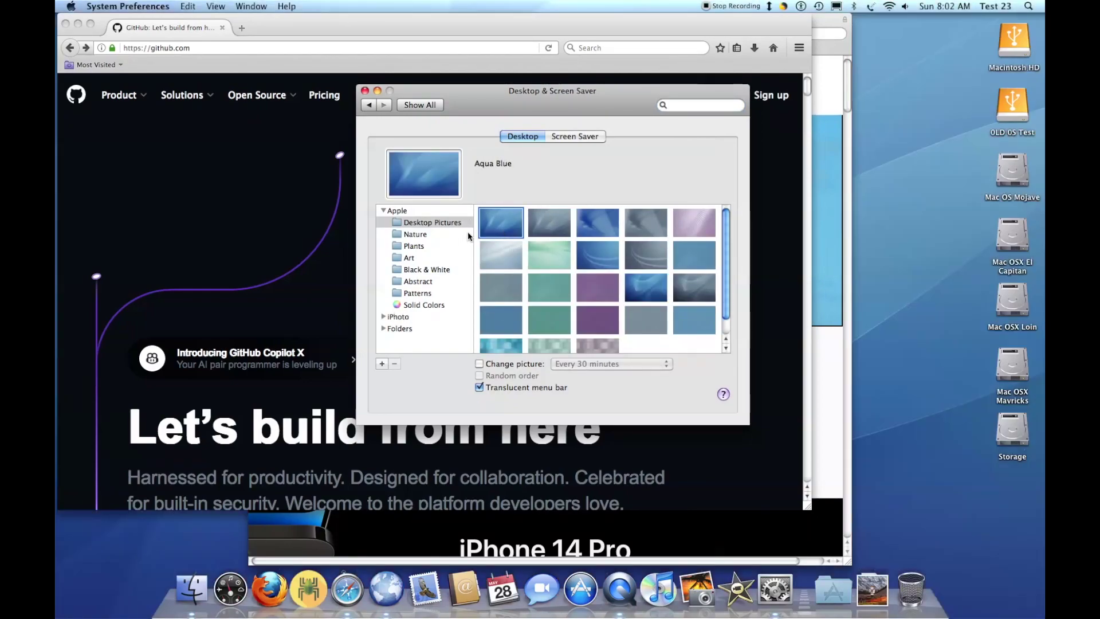
pyautogui.press('super+q')
# - Open the Safari Extensions Gallery, close its failed page, minimize the Apple window, and lower the GitHub window
pyautogui.click(842, 70)
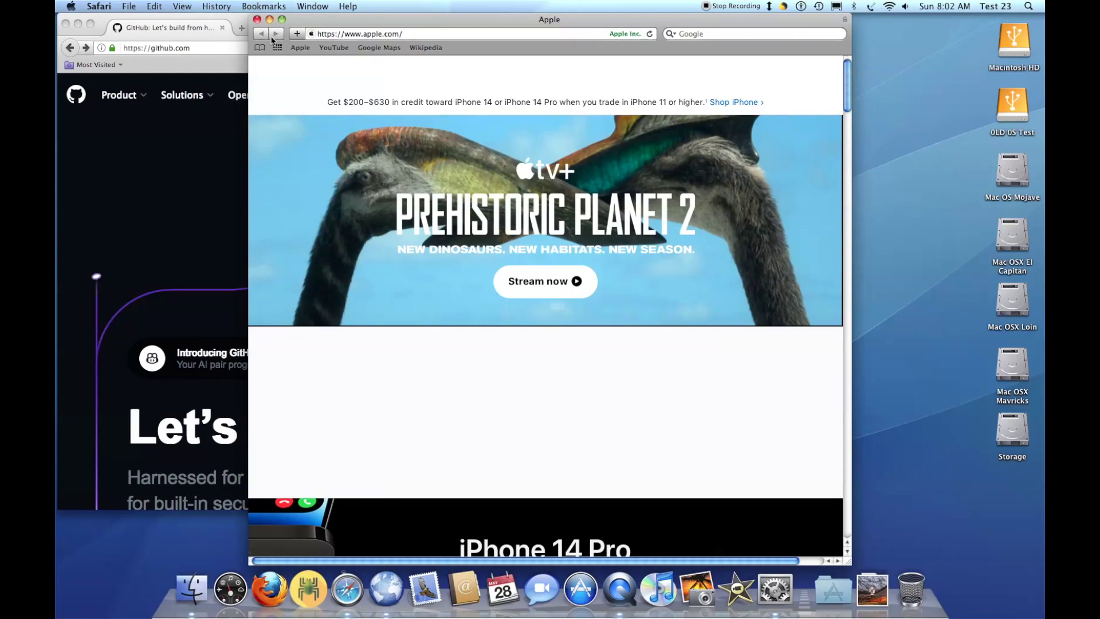
pyautogui.click(97, 6)
pyautogui.click(112, 32)
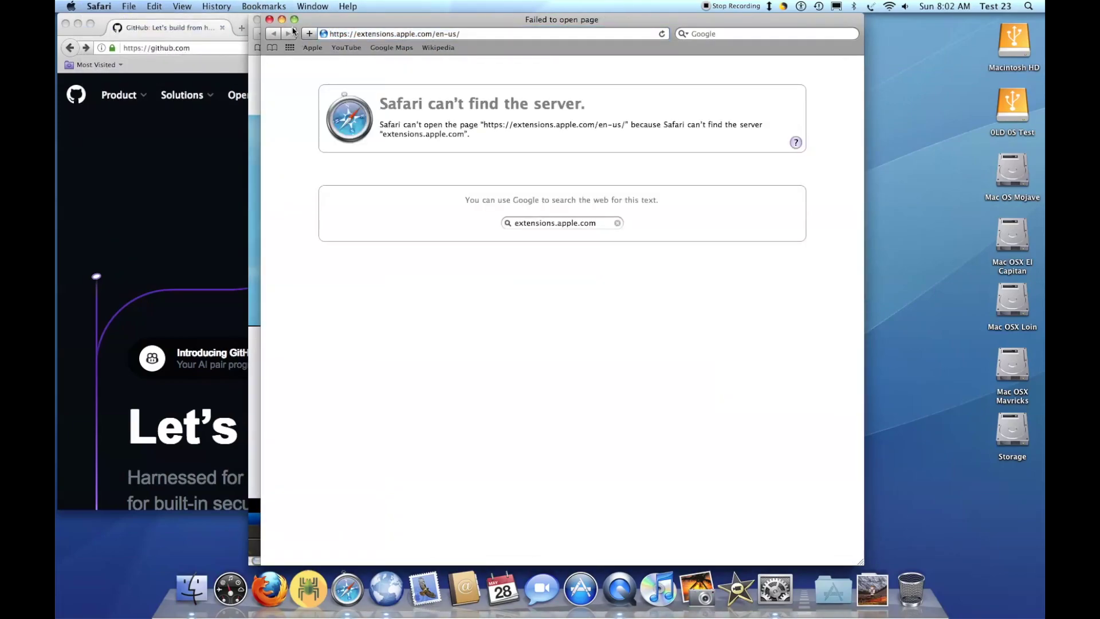
pyautogui.click(270, 20)
pyautogui.click(274, 21)
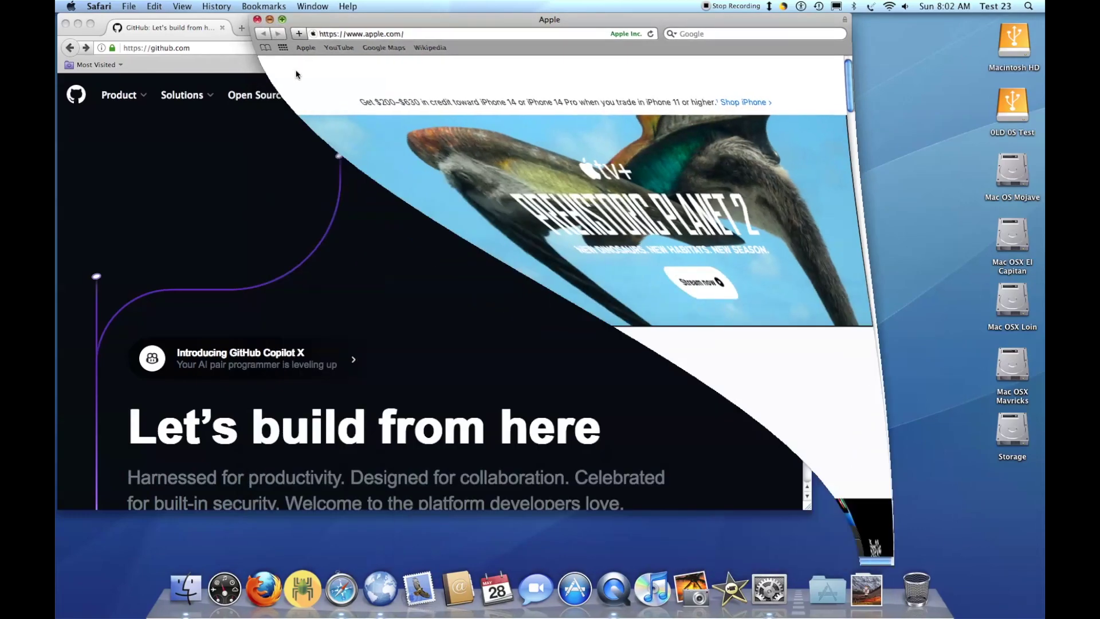
pyautogui.moveTo(474, 30); pyautogui.dragTo(460, 474)
# - Show the Nature pictures and try Leopard Aurora and Earth Horizon, returning to Aurora
pyautogui.click(421, 235)
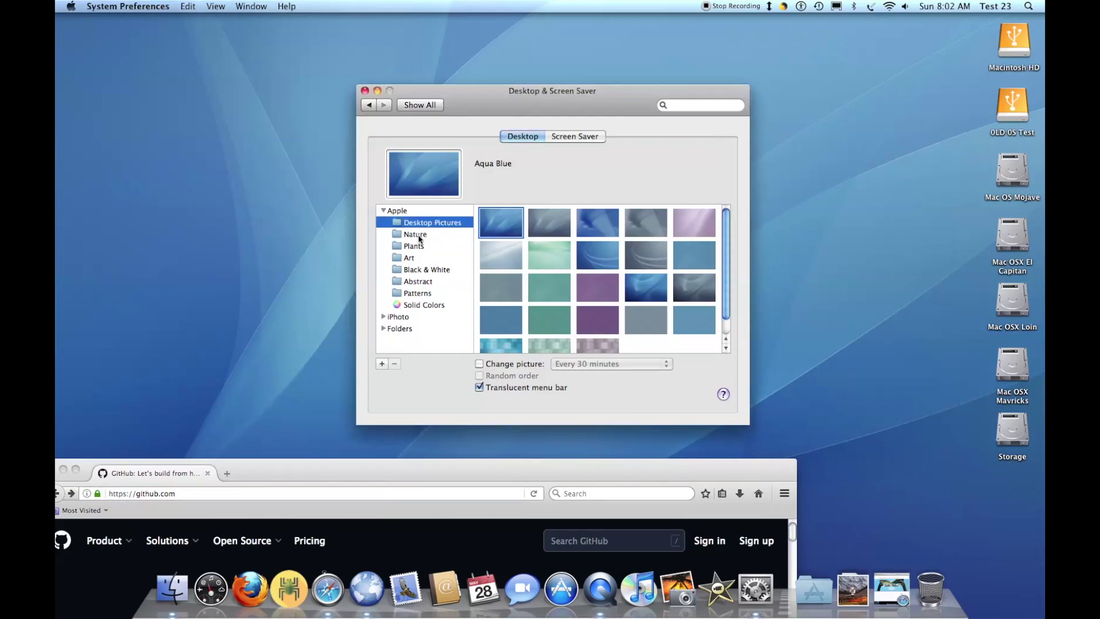
pyautogui.click(420, 236)
pyautogui.click(499, 229)
pyautogui.click(652, 299)
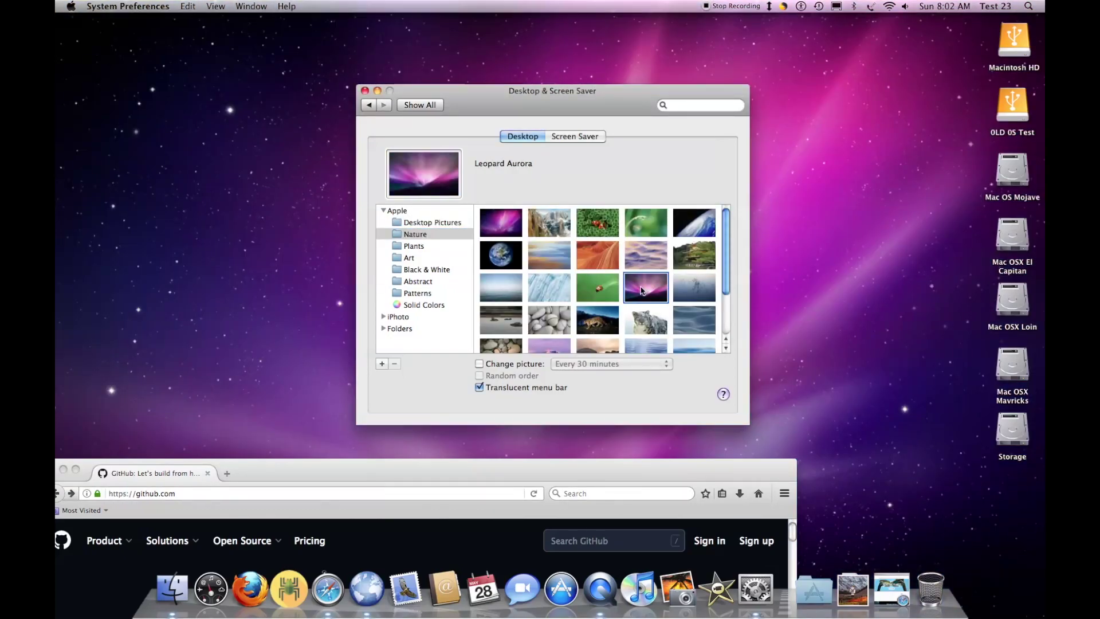
pyautogui.click(484, 218)
pyautogui.click(500, 254)
pyautogui.click(498, 224)
pyautogui.click(697, 228)
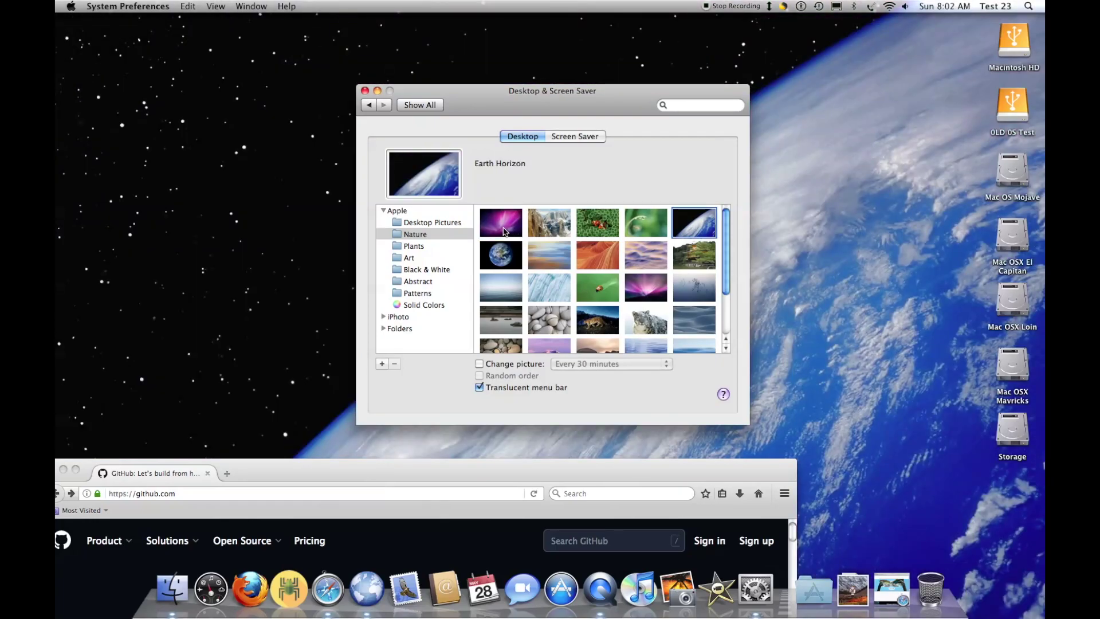
pyautogui.click(504, 231)
# - Try Cirques, Clown Fish, Dew Drop and Horizon as wallpaper, switching back to Aurora each time
pyautogui.click(547, 225)
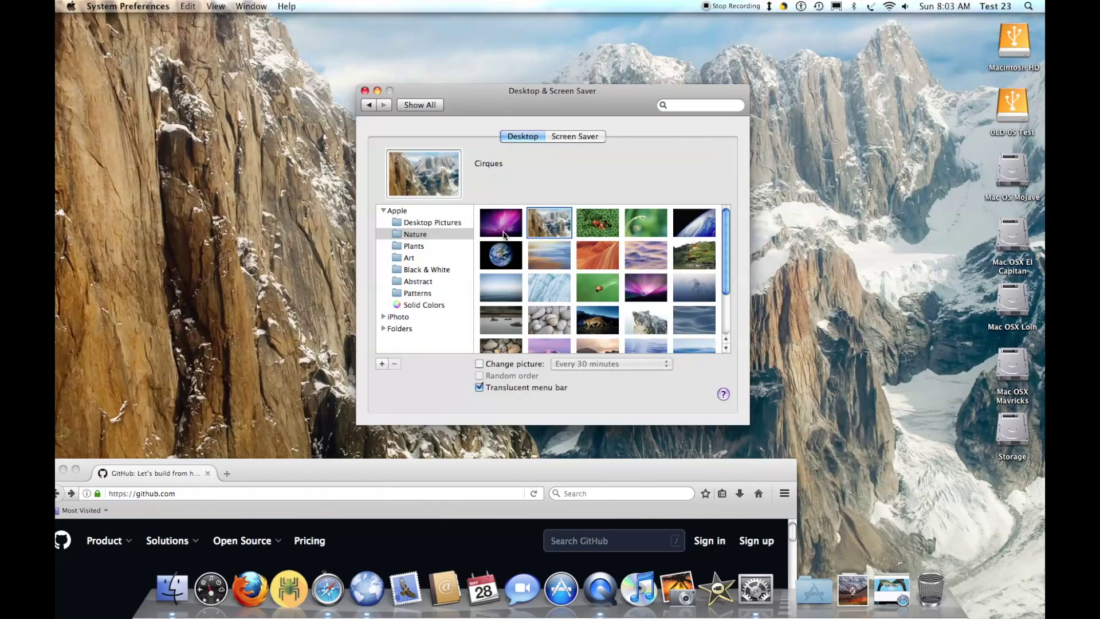
pyautogui.click(504, 235)
pyautogui.click(597, 225)
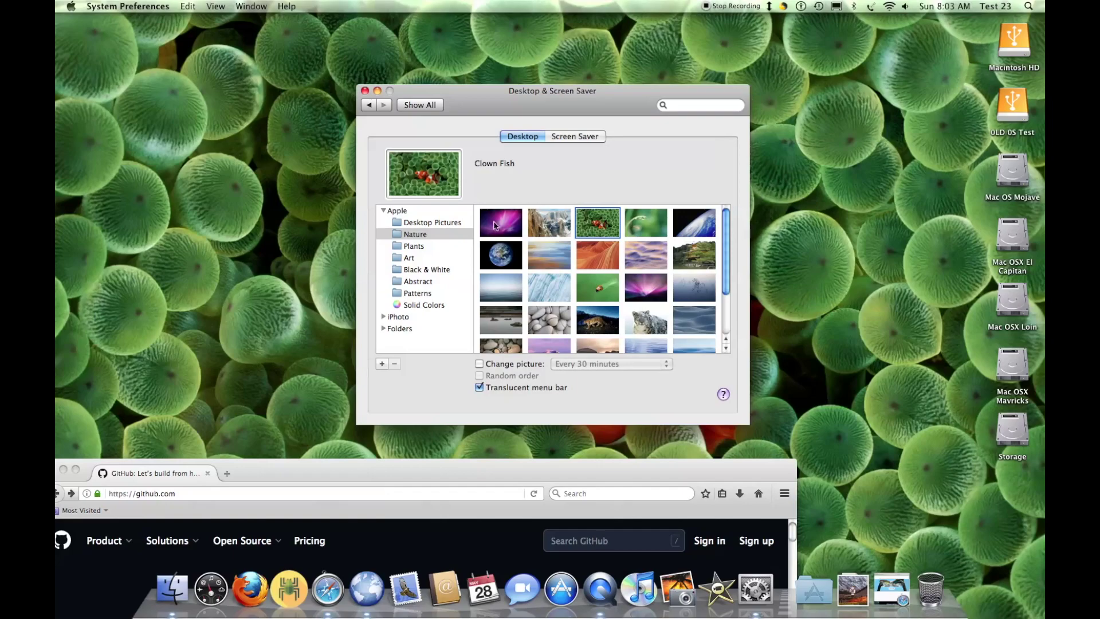
pyautogui.click(507, 229)
pyautogui.click(646, 222)
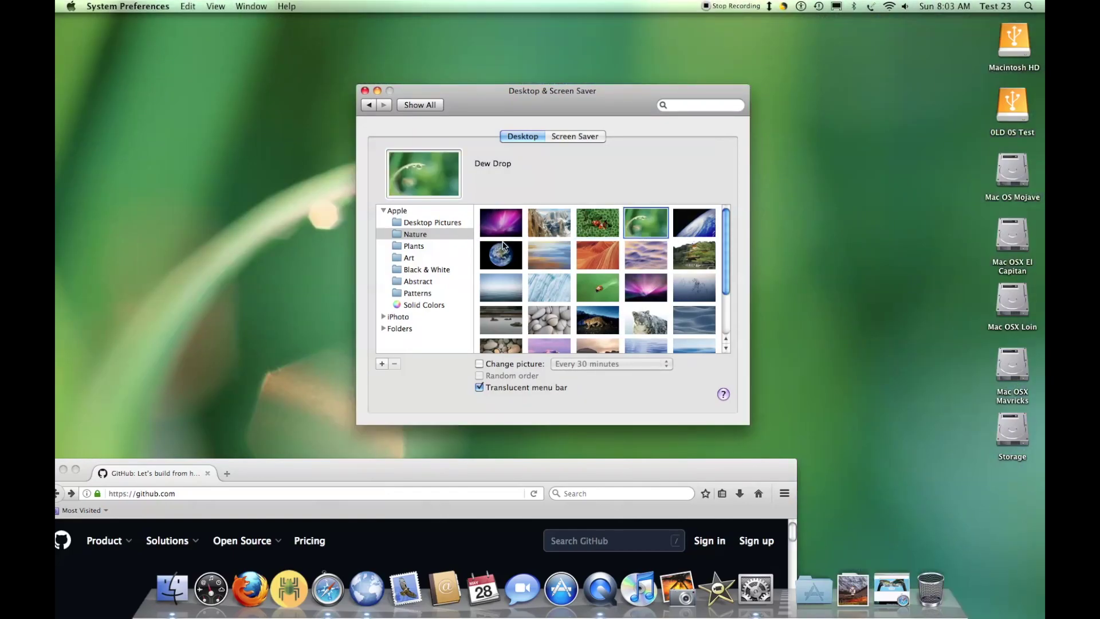
pyautogui.click(498, 231)
pyautogui.press('Down')
pyautogui.press('Down')
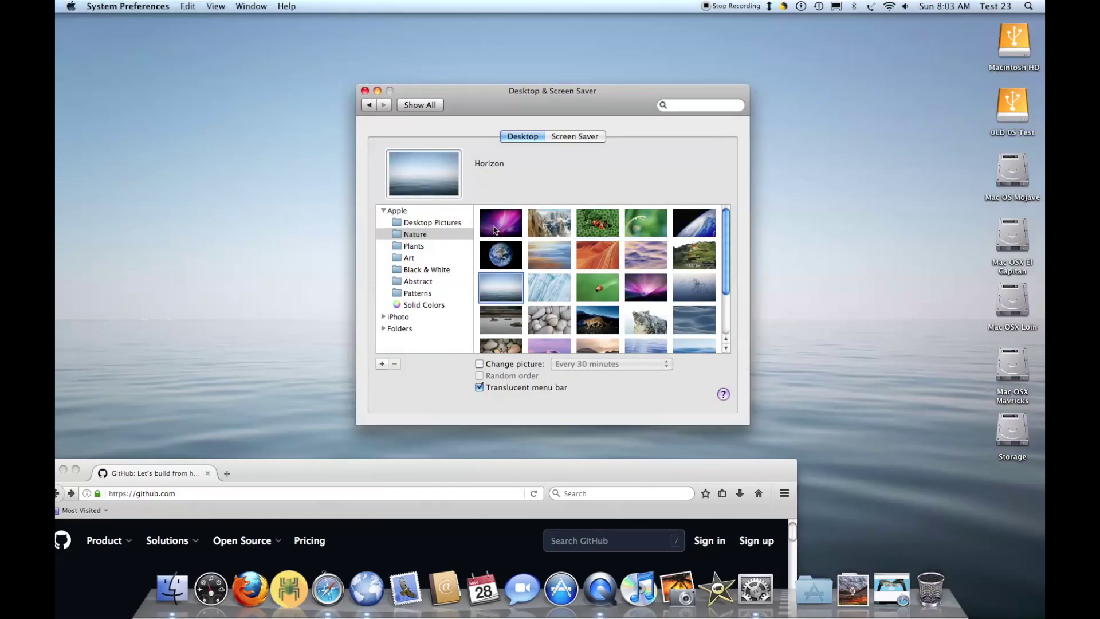
pyautogui.click(496, 229)
# - Try Summit, Ladybug and Snow Leopard Prowl as wallpaper, switching back to Aurora each time
pyautogui.scroll(-3, 691, 270)
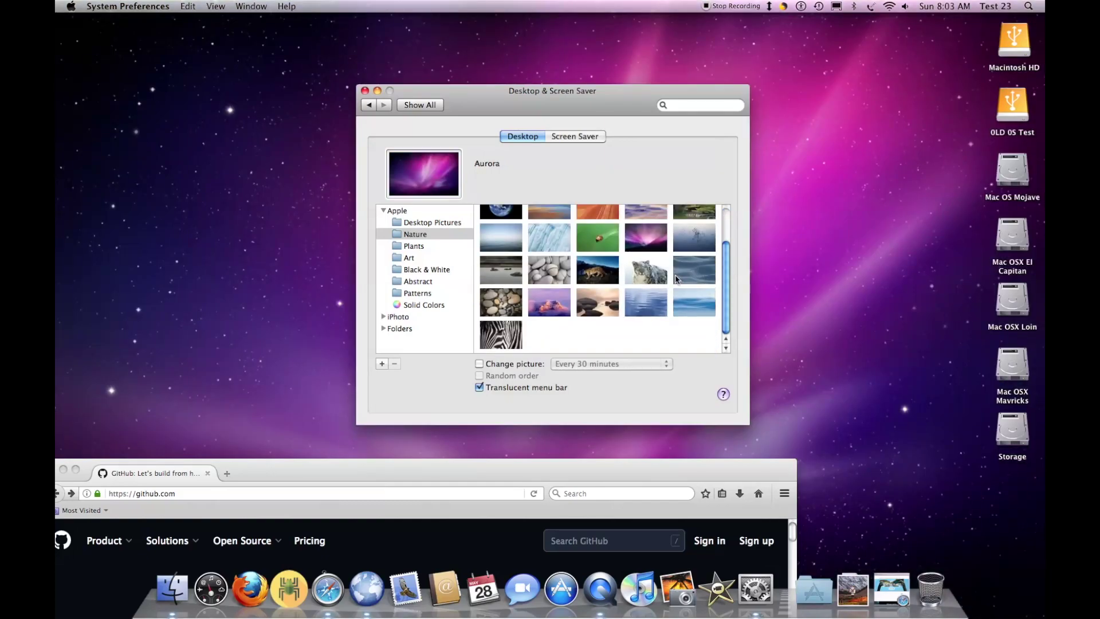
pyautogui.click(554, 311)
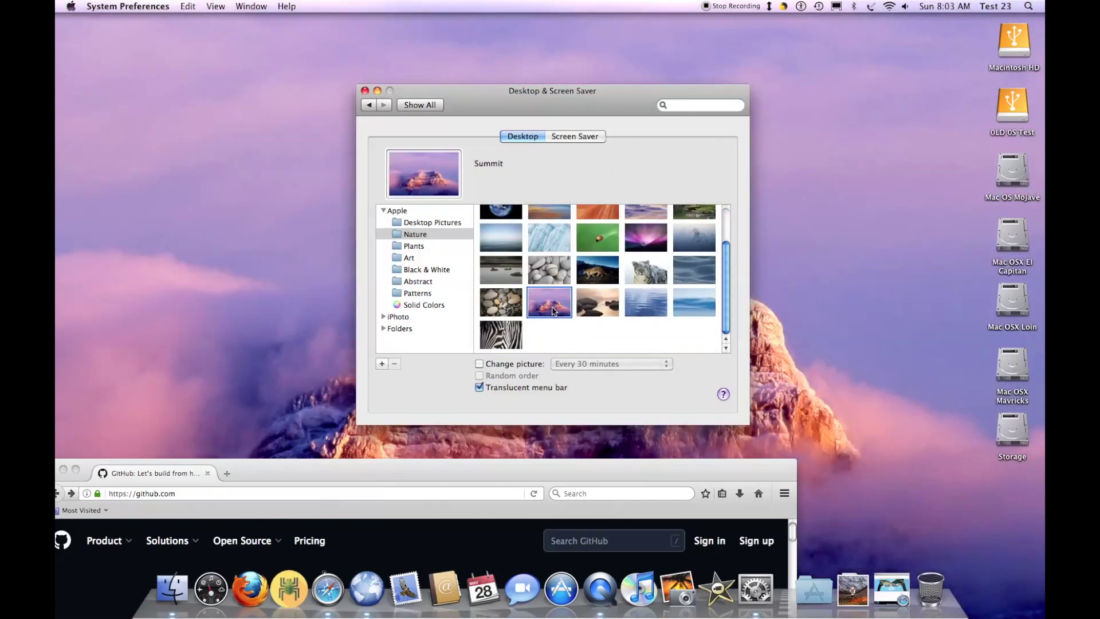
pyautogui.scroll(3, 554, 311)
pyautogui.click(501, 222)
pyautogui.click(610, 294)
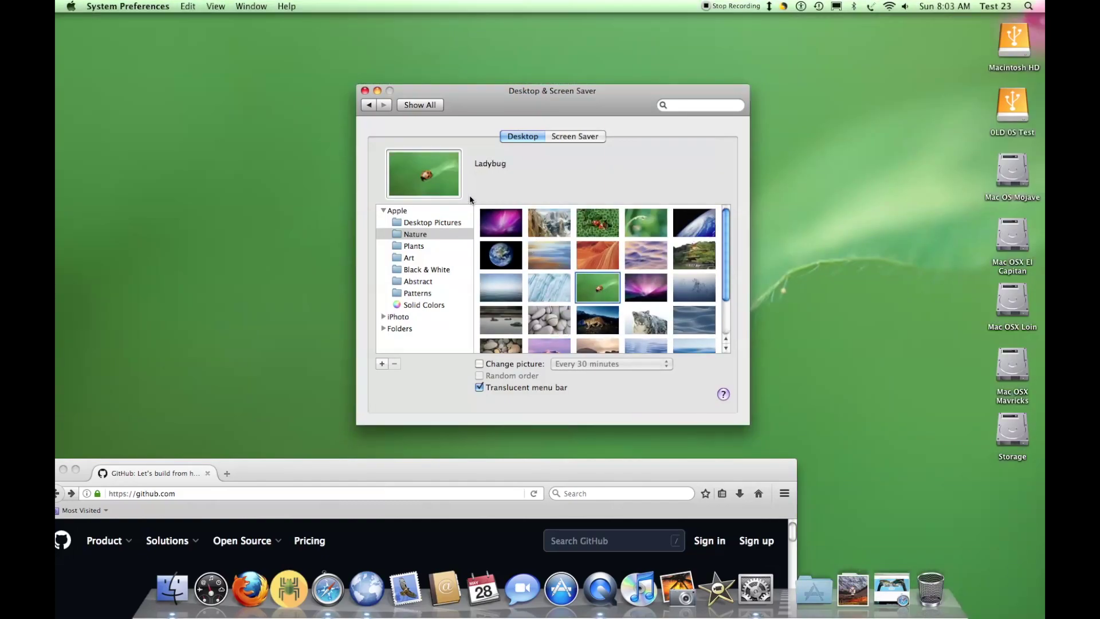
pyautogui.click(484, 222)
pyautogui.click(618, 318)
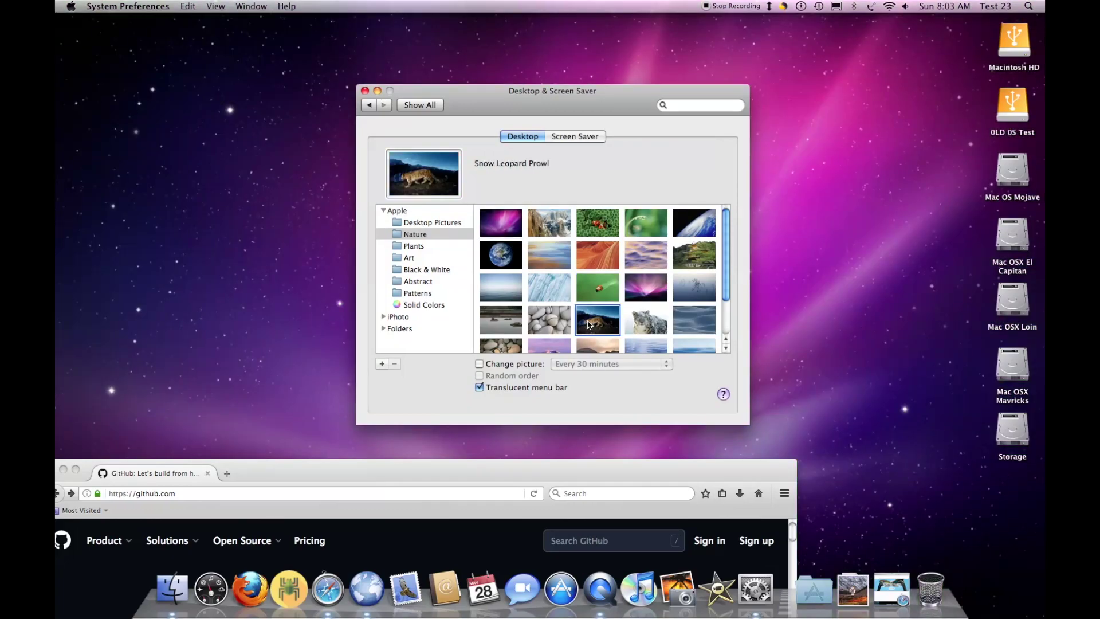
pyautogui.click(493, 223)
# - Try Iceberg, Gentle Rapids and Golden Palace, settle on Aurora, then show the Plants pictures
pyautogui.click(561, 298)
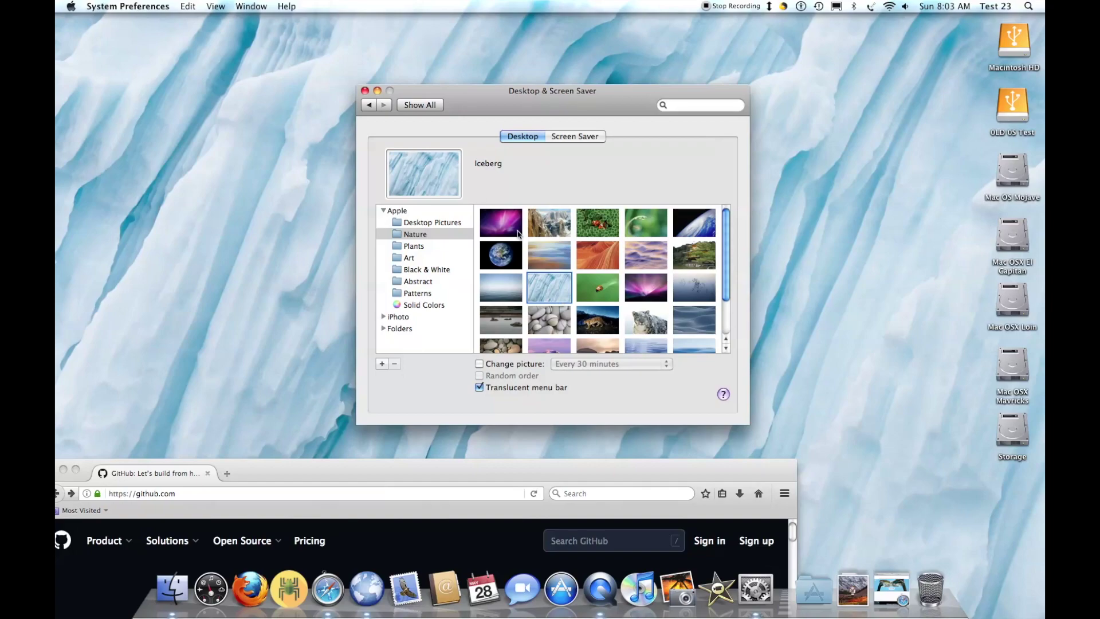
pyautogui.click(518, 233)
pyautogui.click(625, 270)
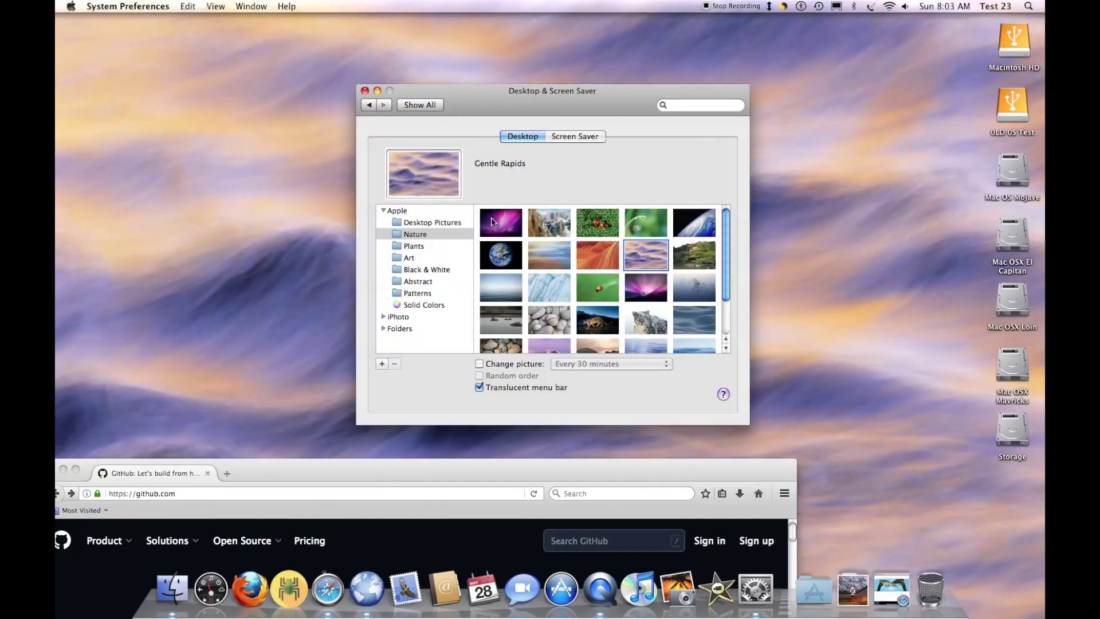
pyautogui.click(493, 222)
pyautogui.click(700, 256)
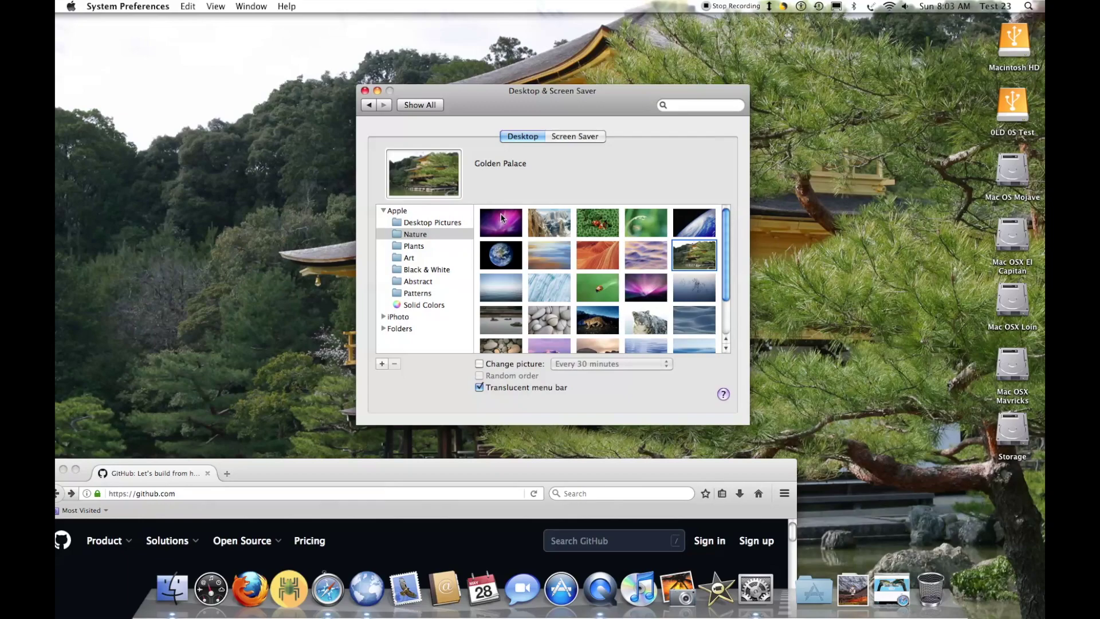
pyautogui.click(501, 217)
pyautogui.click(424, 246)
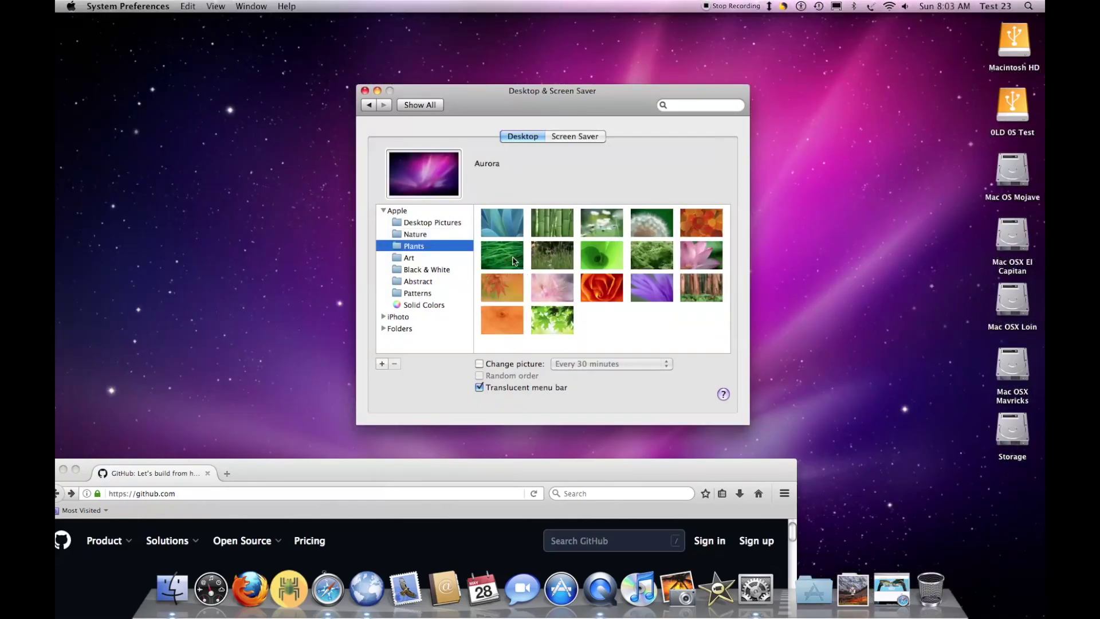
# - Try the blue agave, Bamboo Grove and Grass Blades Plants pictures as wallpaper
pyautogui.click(511, 234)
pyautogui.click(553, 224)
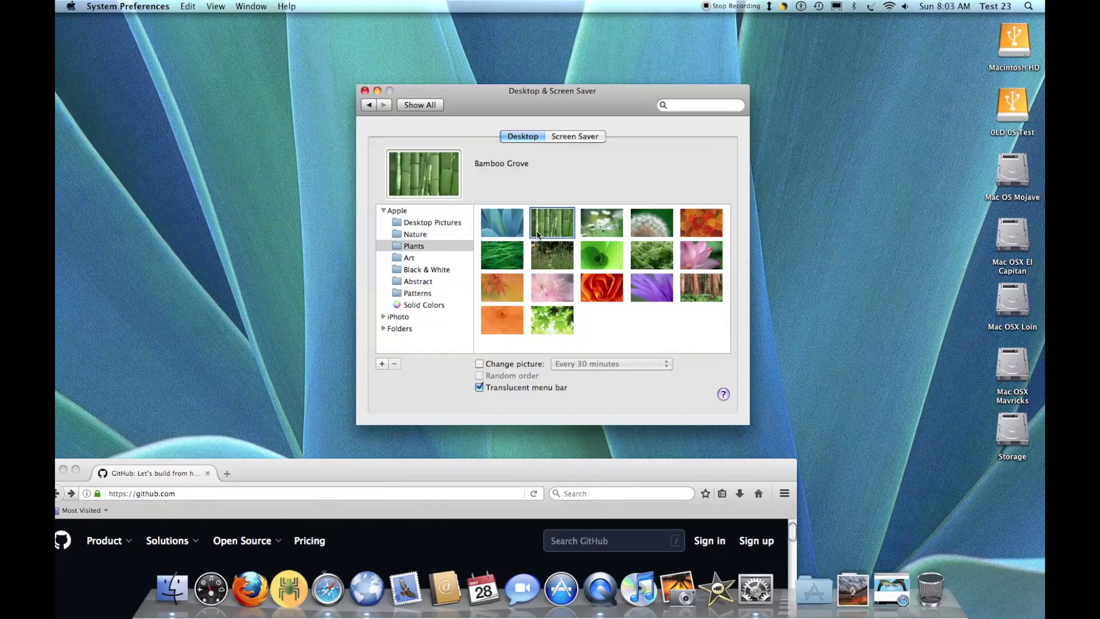
pyautogui.click(513, 227)
pyautogui.click(515, 256)
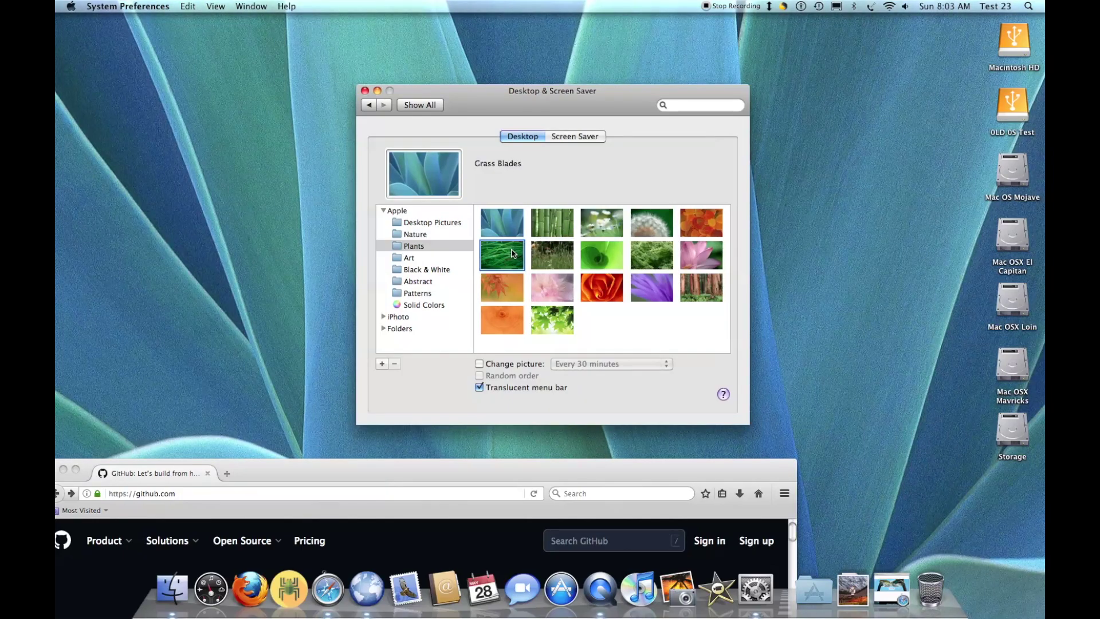
pyautogui.click(499, 234)
# - Try Redwoods, the orange flower, Leaf Curl and Petals, returning to Redwoods each time
pyautogui.click(692, 293)
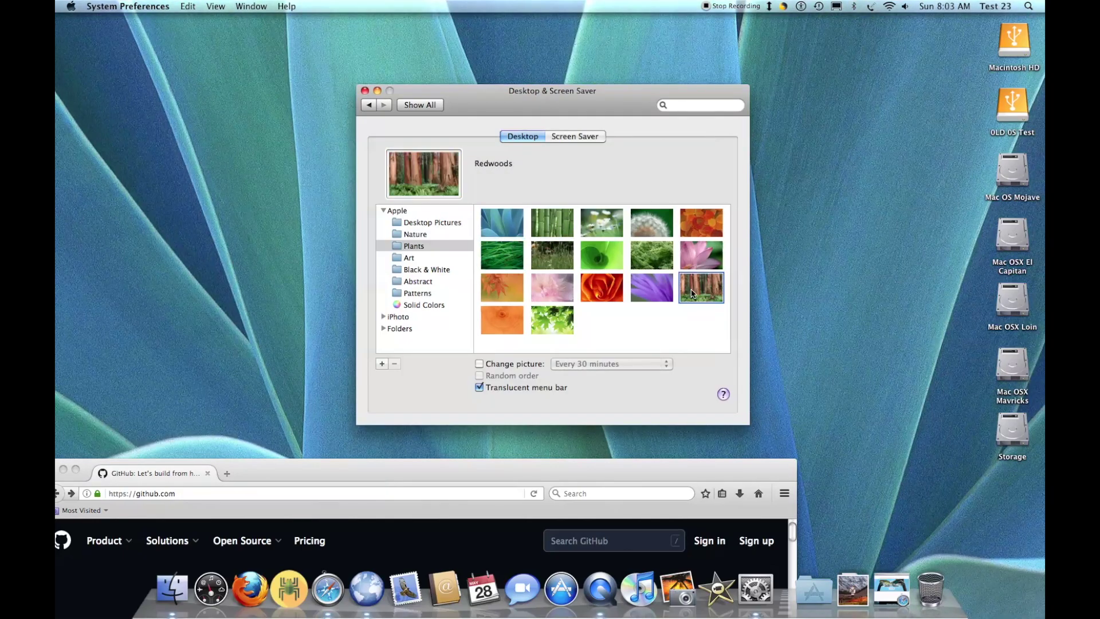
pyautogui.click(504, 314)
pyautogui.click(704, 292)
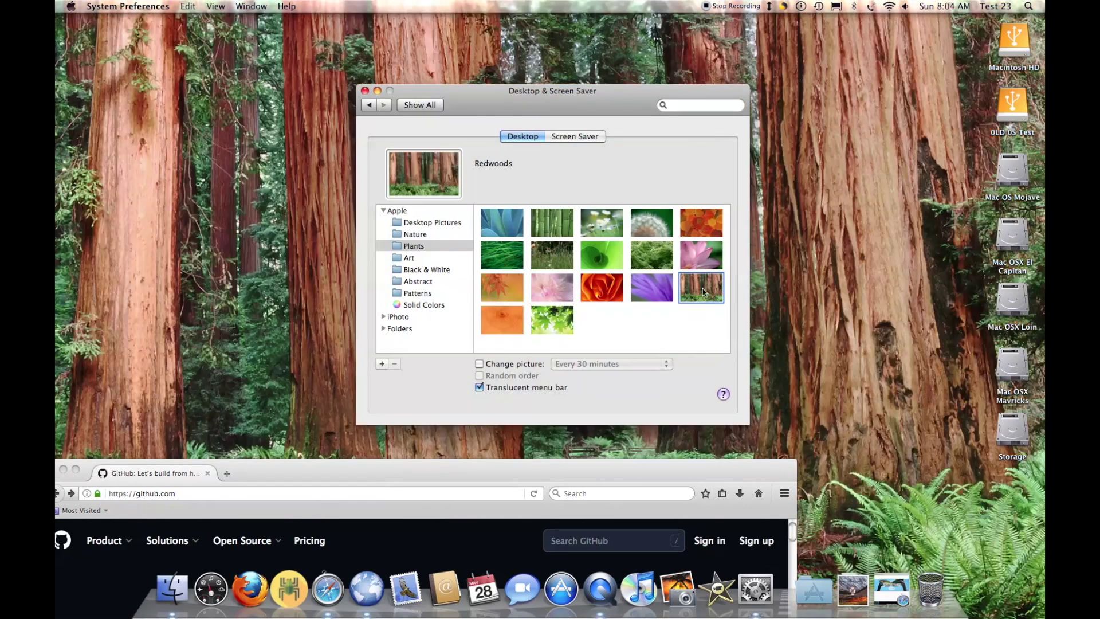
pyautogui.click(585, 265)
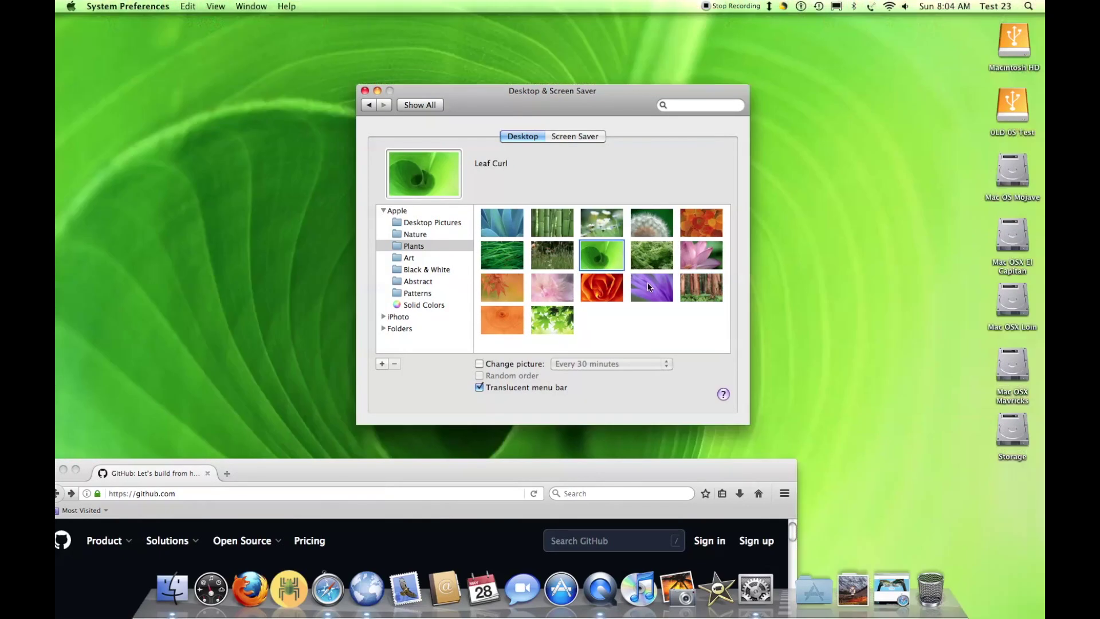
pyautogui.click(693, 294)
pyautogui.click(601, 288)
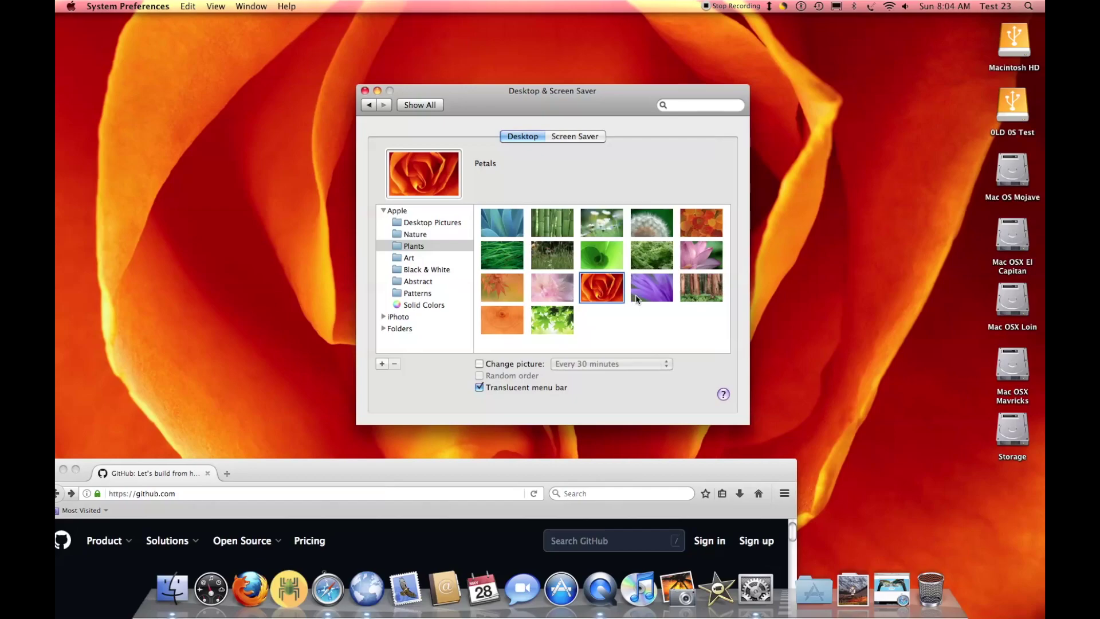
pyautogui.click(692, 291)
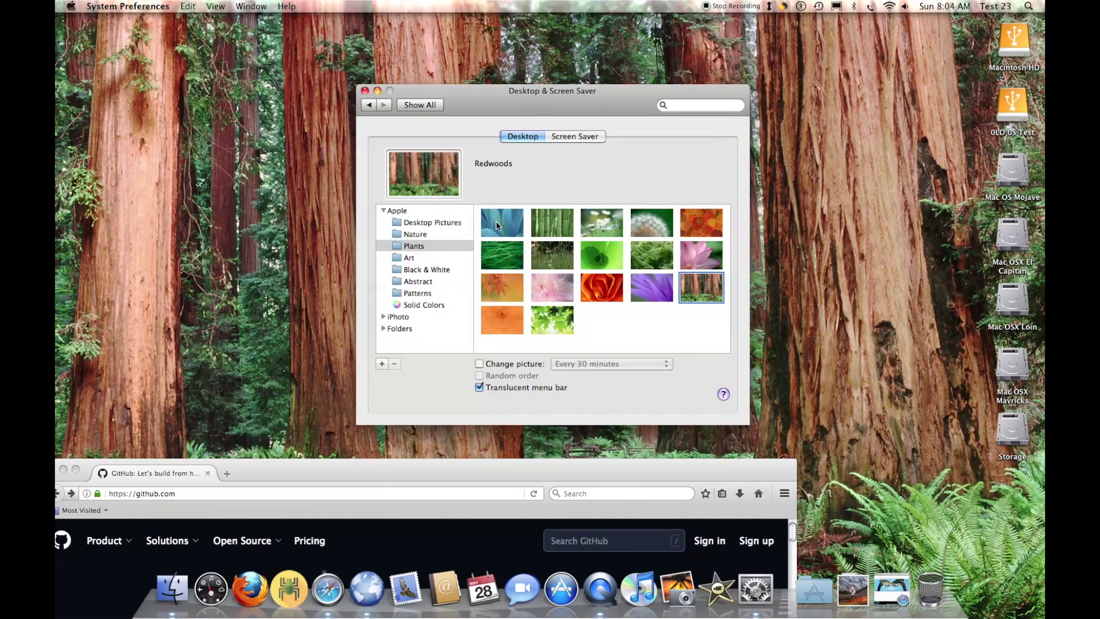
# - Compare agave and Bamboo Grove, choose Agave, then set Nature's Aurora as the desktop picture
pyautogui.click(497, 226)
pyautogui.click(547, 224)
pyautogui.click(505, 228)
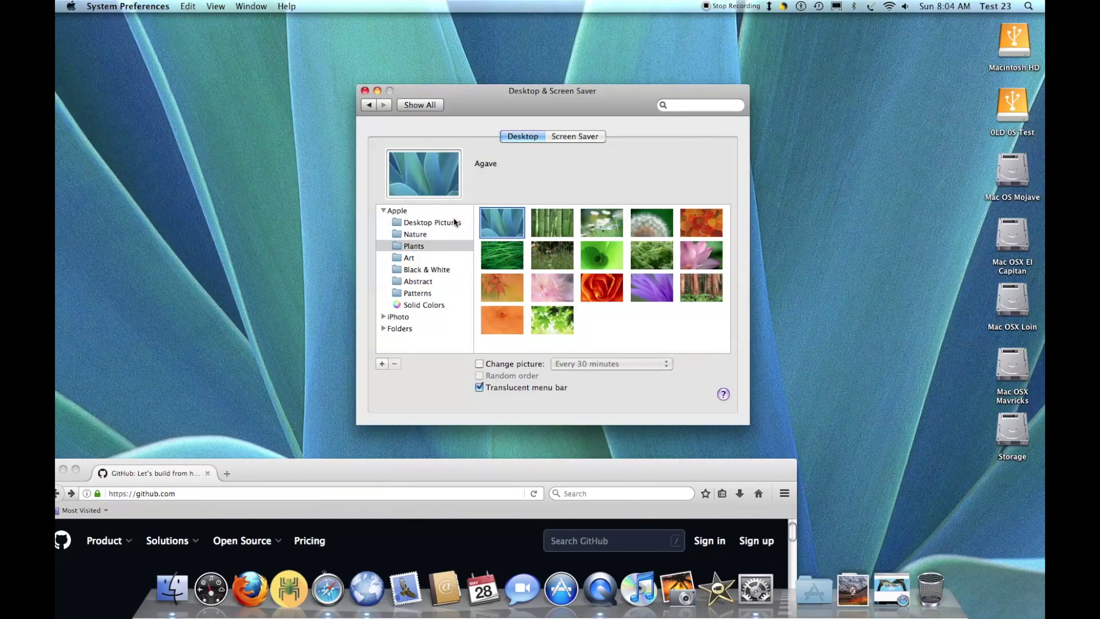
pyautogui.click(428, 233)
pyautogui.click(501, 230)
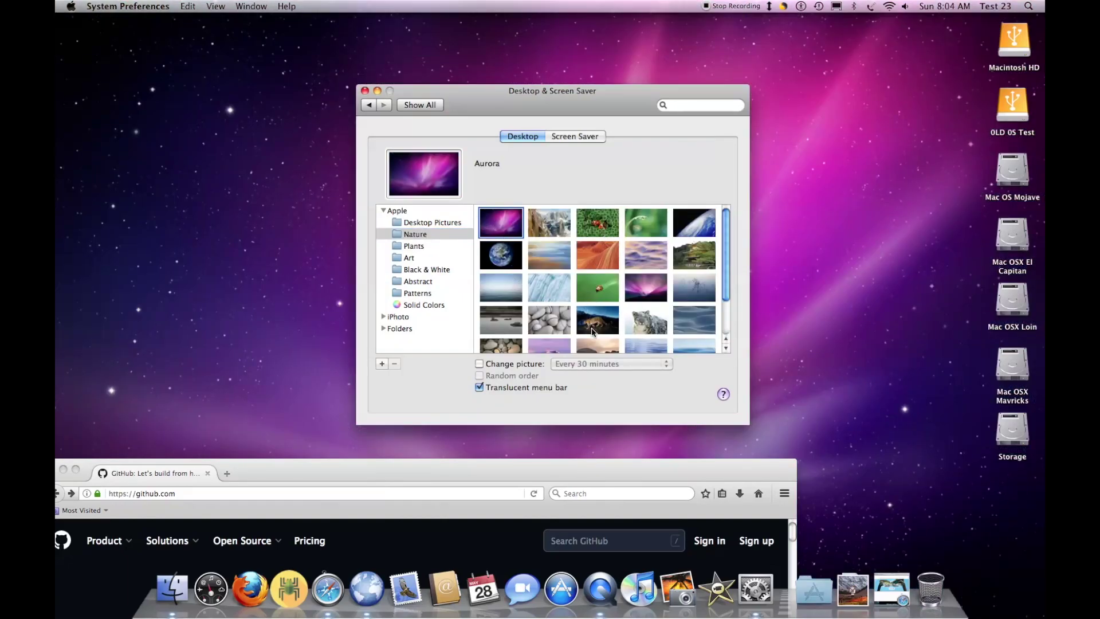
# - Try Stones, Rock Garden and Golden Palace from Nature as the desktop picture
pyautogui.scroll(-2, 593, 332)
pyautogui.scroll(2, 591, 328)
pyautogui.click(508, 344)
pyautogui.click(509, 236)
pyautogui.click(513, 327)
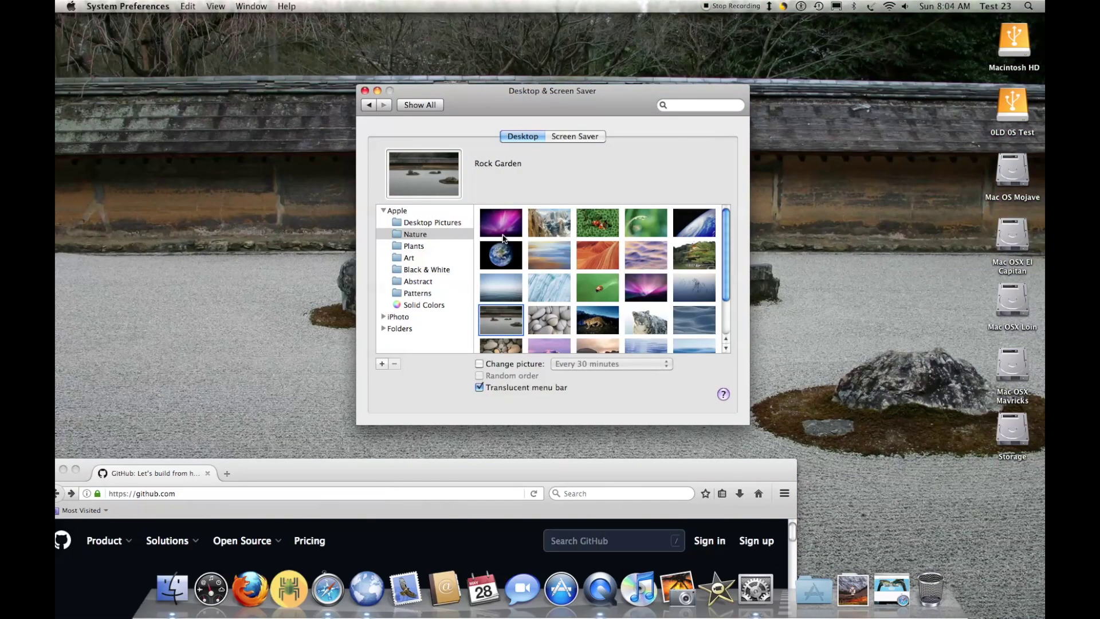
pyautogui.click(502, 237)
pyautogui.click(694, 255)
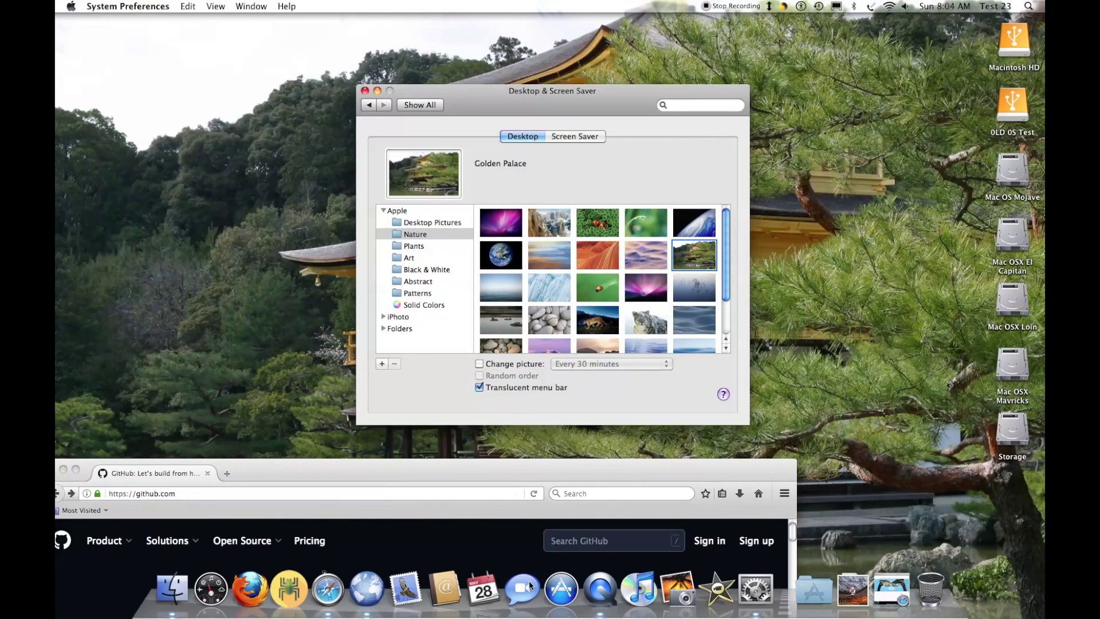
# - Show the Black & White pictures, set Lightning, and compare it with Mountains and Sea Mist
pyautogui.click(506, 473)
pyautogui.click(420, 254)
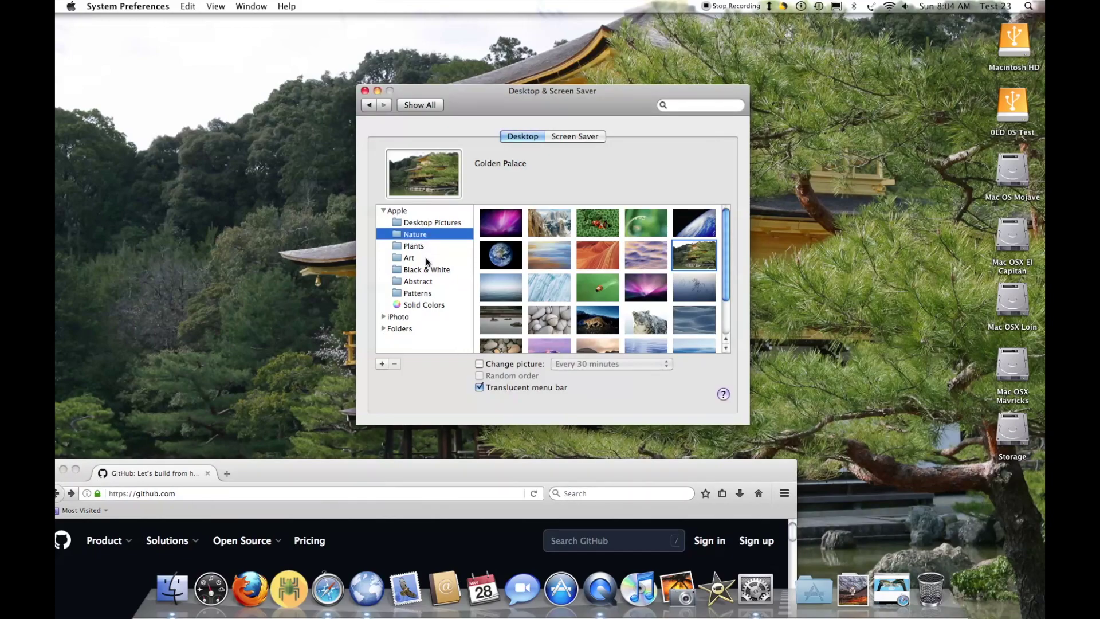
pyautogui.click(425, 270)
pyautogui.click(506, 235)
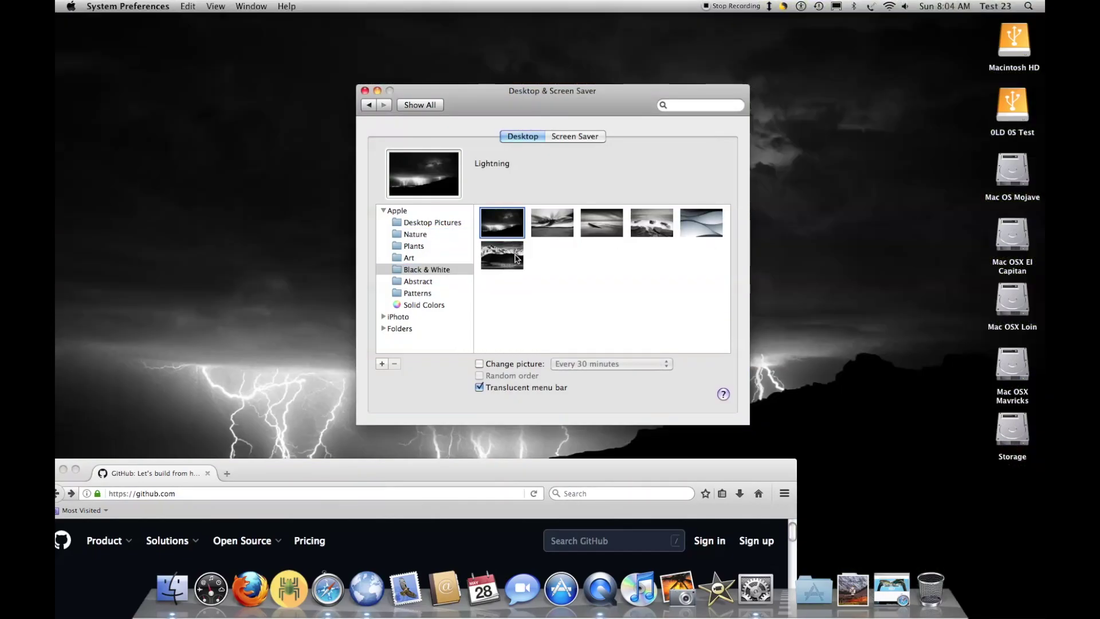
pyautogui.click(515, 258)
pyautogui.click(510, 235)
pyautogui.click(642, 236)
pyautogui.click(520, 233)
# - Try Mojave, Sea Mist and Winter Sunrise, keeping Lightning as the desktop picture
pyautogui.press('Right')
pyautogui.click(512, 233)
pyautogui.click(651, 229)
pyautogui.click(510, 232)
pyautogui.click(504, 256)
pyautogui.click(483, 221)
# - Try Green Pagoda and Aurora from Nature, then browse the Desktop Pictures and Black & White collections
pyautogui.click(422, 234)
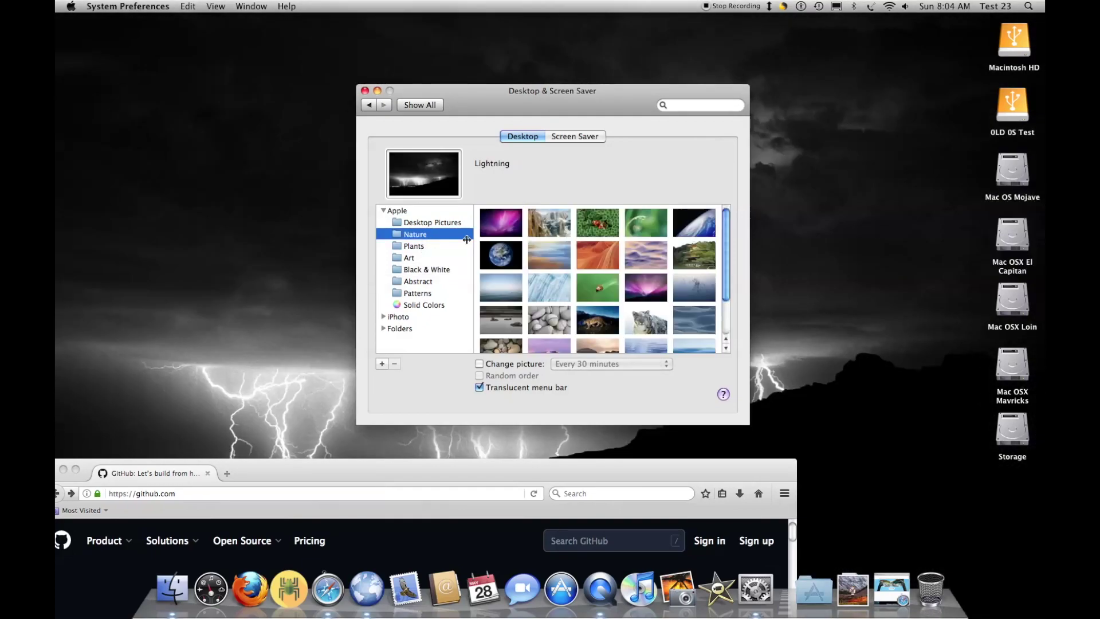
pyautogui.click(695, 252)
pyautogui.click(500, 223)
pyautogui.click(432, 222)
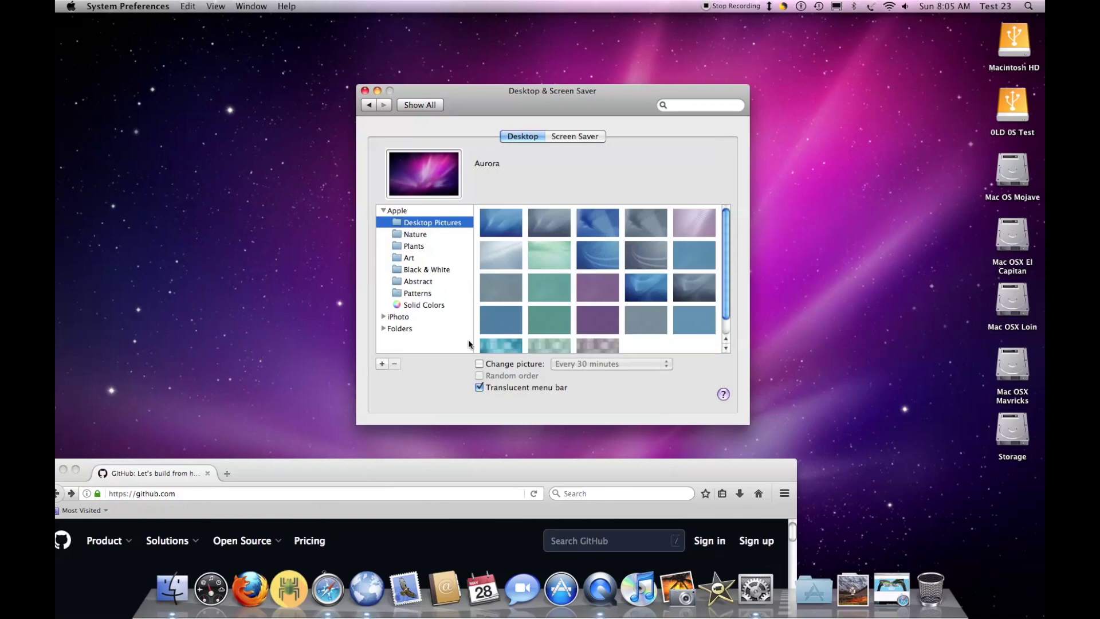
pyautogui.click(487, 467)
pyautogui.click(429, 271)
pyautogui.click(426, 269)
pyautogui.click(407, 223)
# - Set Black & White's Lightning as the desktop picture and return to the preferences overview
pyautogui.click(515, 469)
pyautogui.click(420, 401)
pyautogui.click(457, 479)
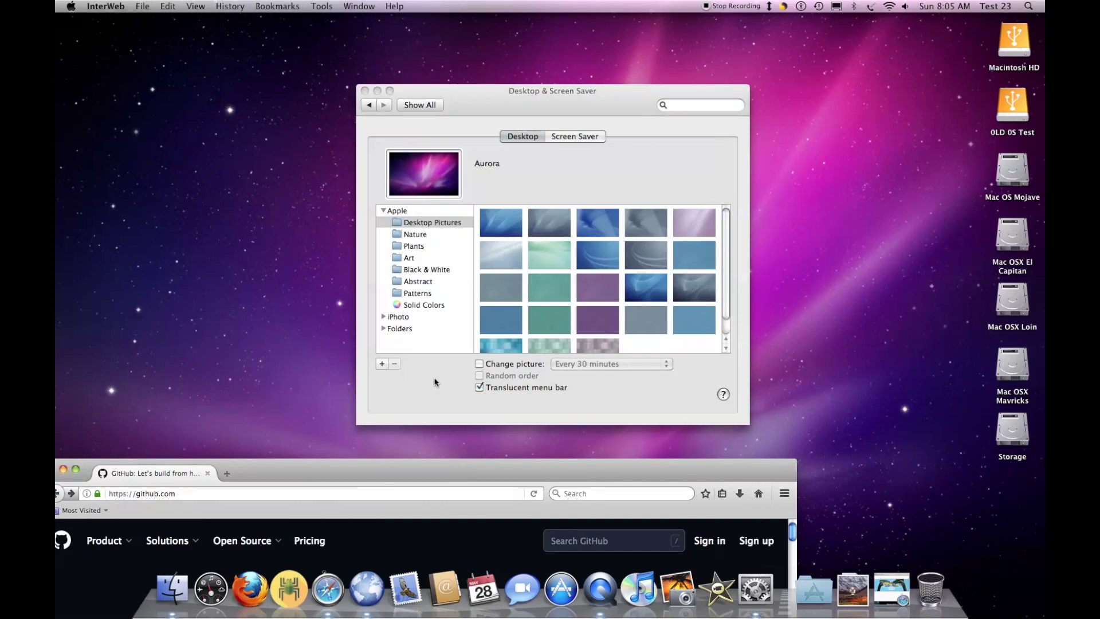
pyautogui.click(427, 270)
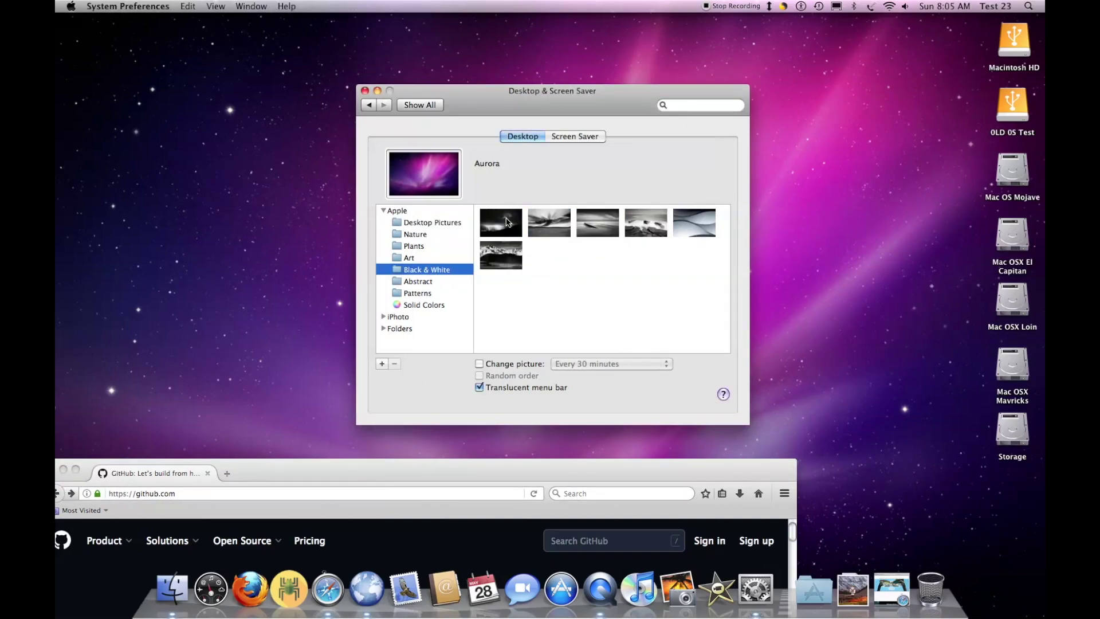
pyautogui.click(504, 223)
pyautogui.click(430, 223)
pyautogui.click(369, 105)
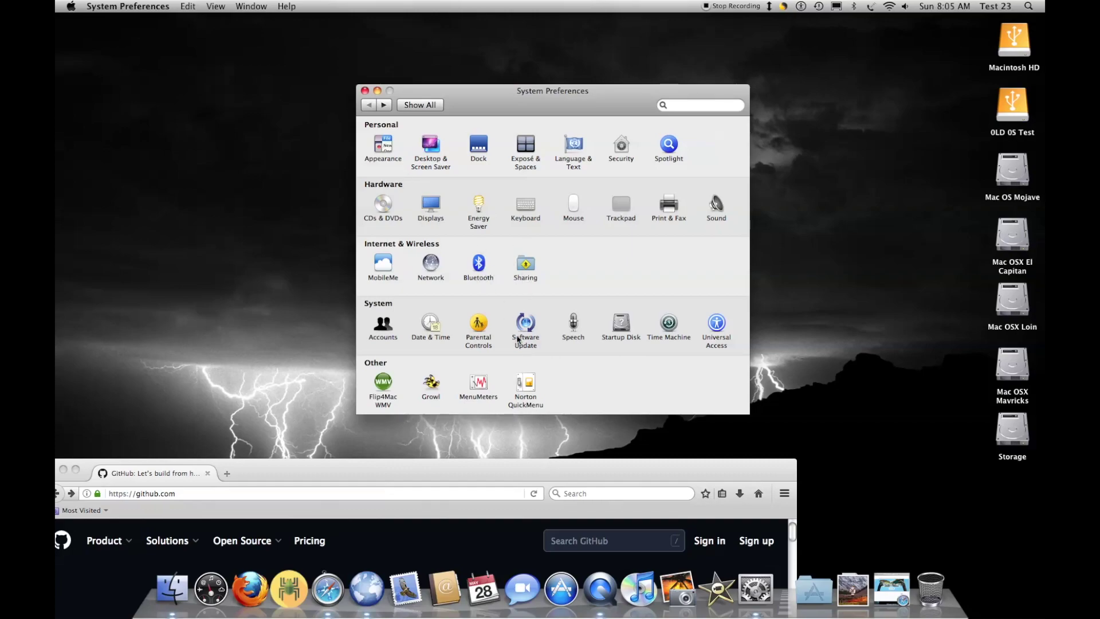
# - Look at the Time Machine and Displays preference panes
pyautogui.click(669, 324)
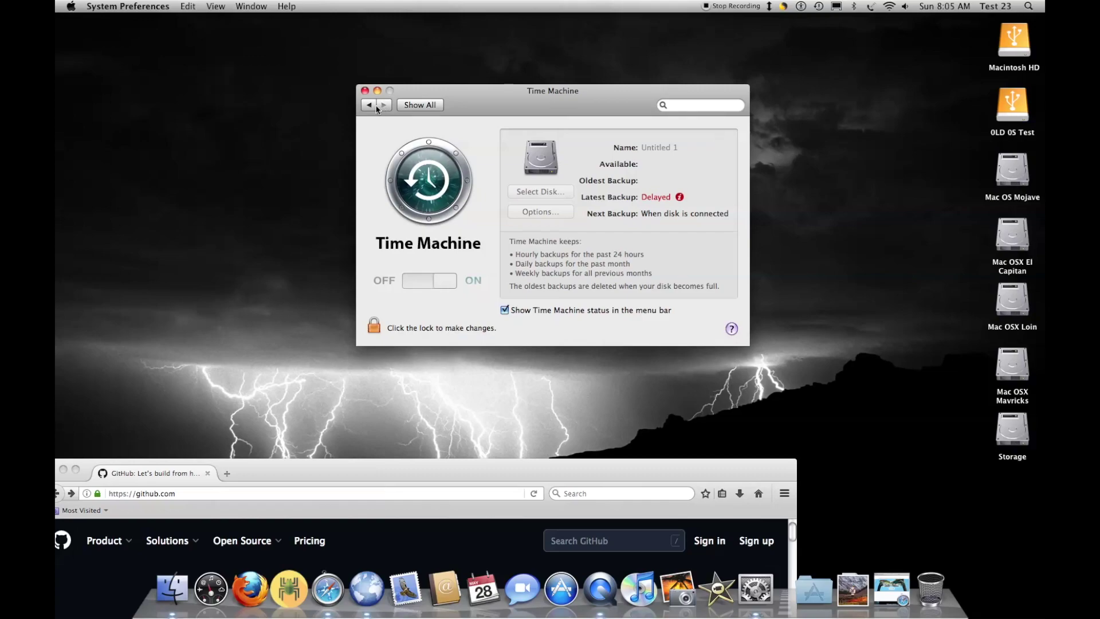
pyautogui.click(376, 106)
pyautogui.click(431, 205)
pyautogui.click(420, 105)
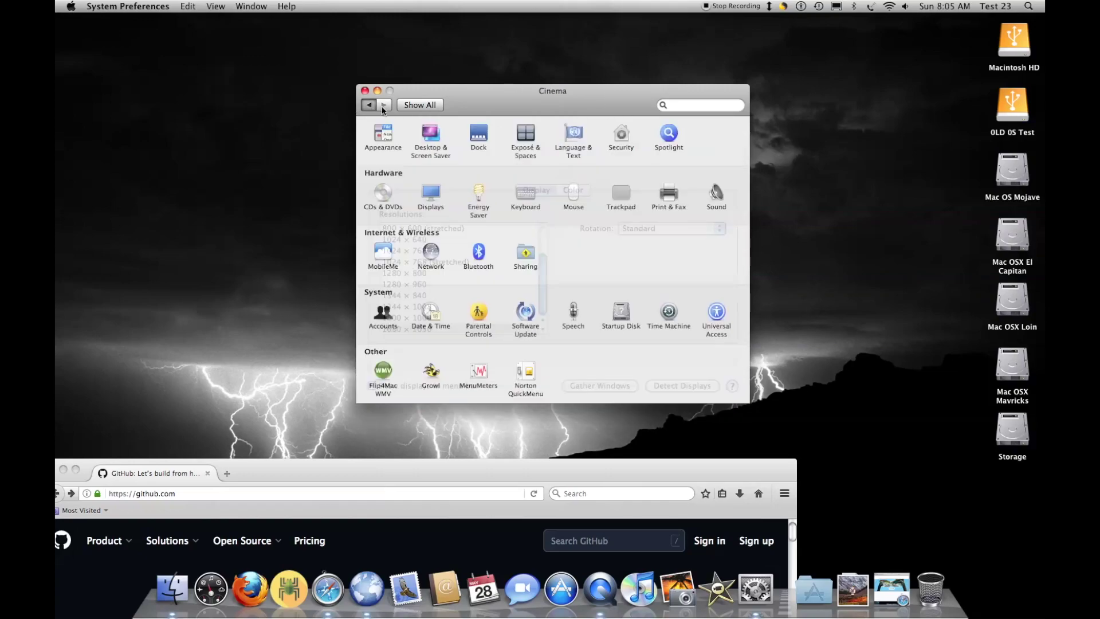
# - In Exposé & Spaces, turn on Enable Spaces and Show Spaces in menu bar, then minimise the window
pyautogui.click(525, 146)
pyautogui.click(497, 203)
pyautogui.click(617, 129)
pyautogui.click(572, 136)
pyautogui.click(383, 166)
pyautogui.click(621, 166)
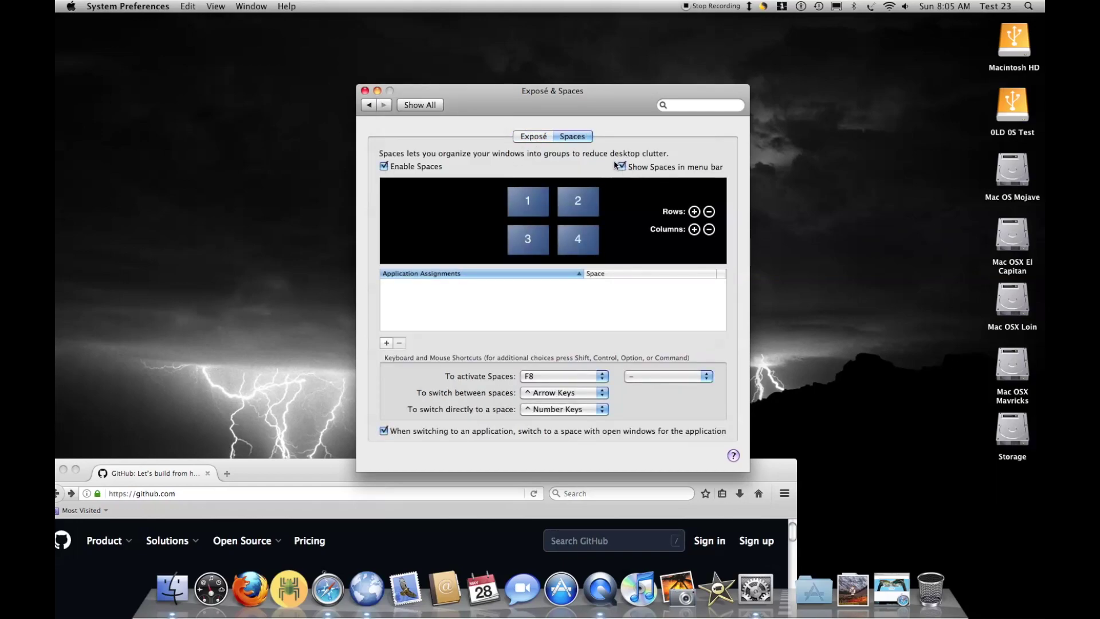
pyautogui.click(523, 136)
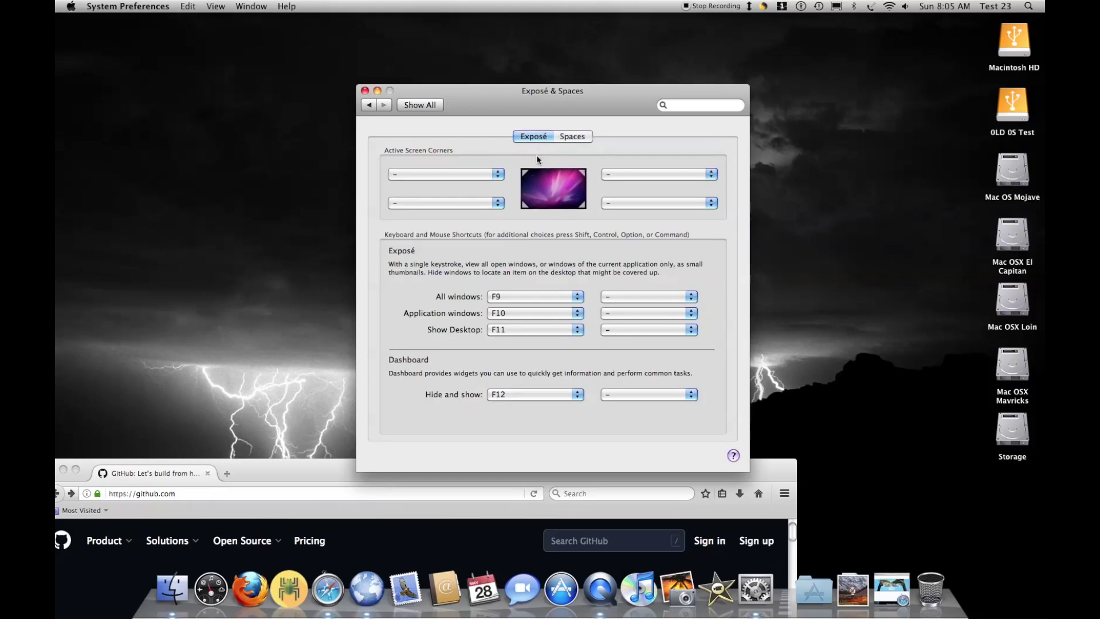
pyautogui.click(378, 91)
# - Restore System Preferences and glance at the Date & Time pane
pyautogui.click(930, 589)
pyautogui.click(369, 105)
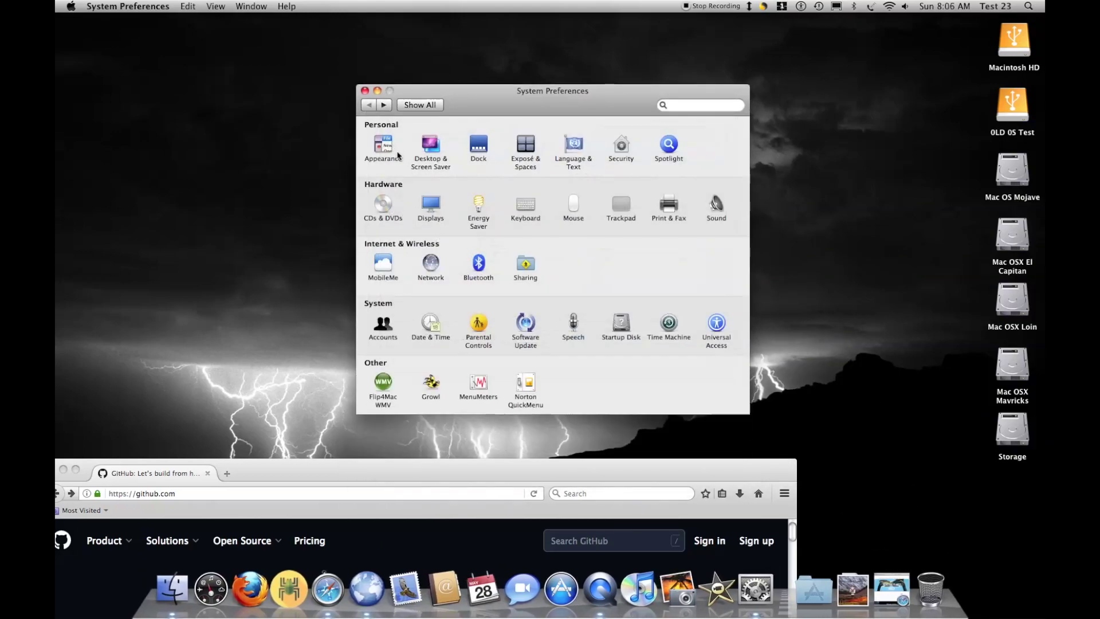
pyautogui.click(521, 477)
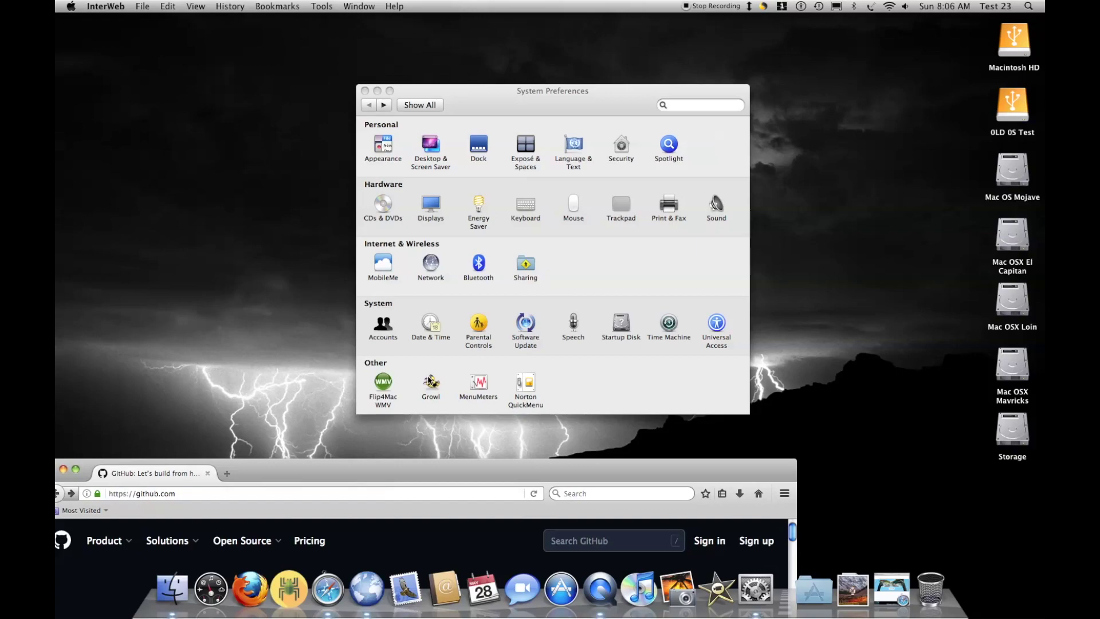
pyautogui.click(431, 324)
pyautogui.click(370, 105)
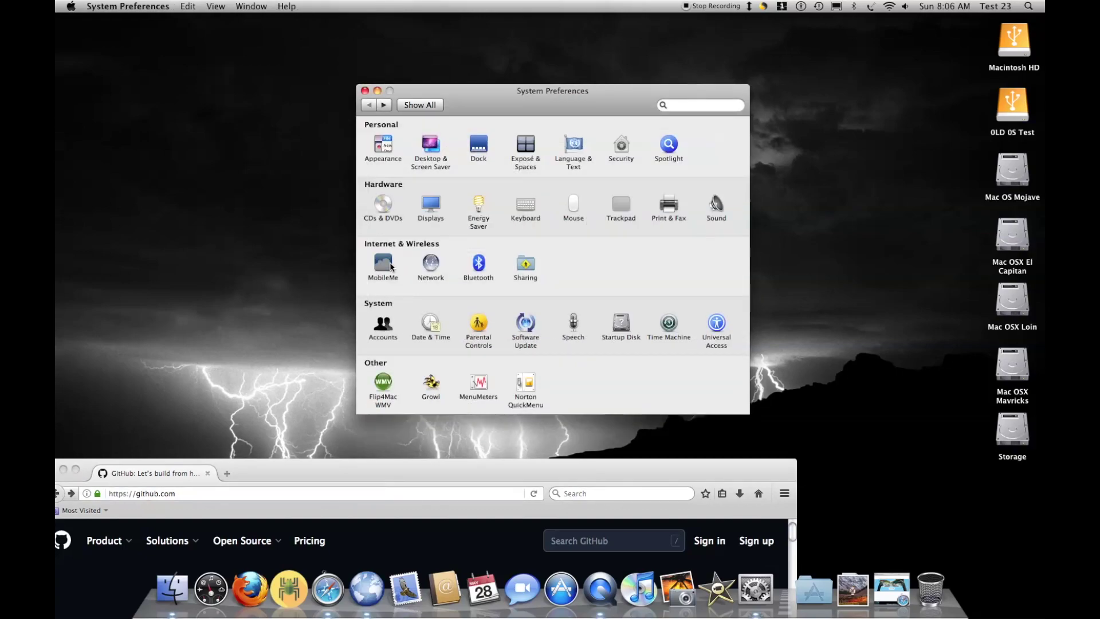
# - Open MobileMe's information page in the browser, then close that tab and a new empty tab
pyautogui.click(392, 267)
pyautogui.click(690, 257)
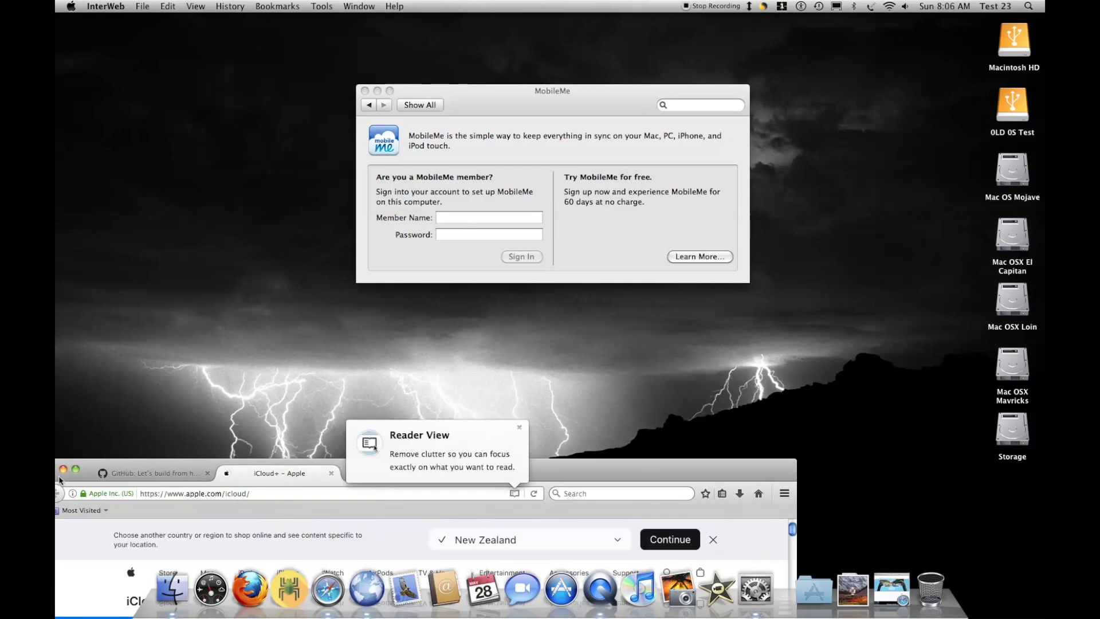
pyautogui.click(332, 474)
pyautogui.click(230, 473)
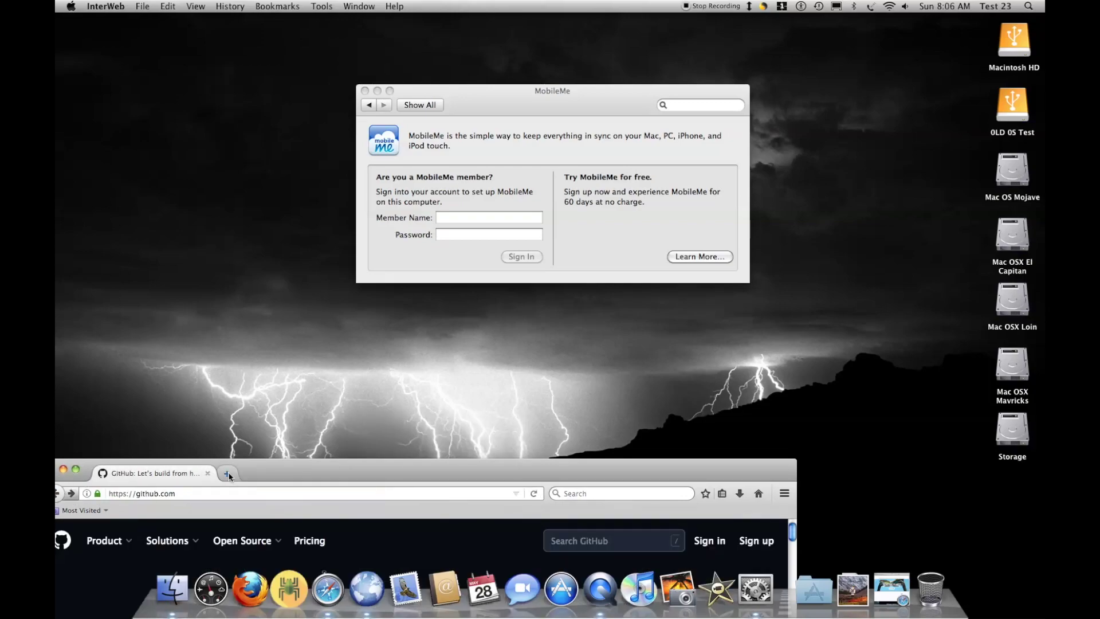
pyautogui.click(331, 473)
pyautogui.click(369, 105)
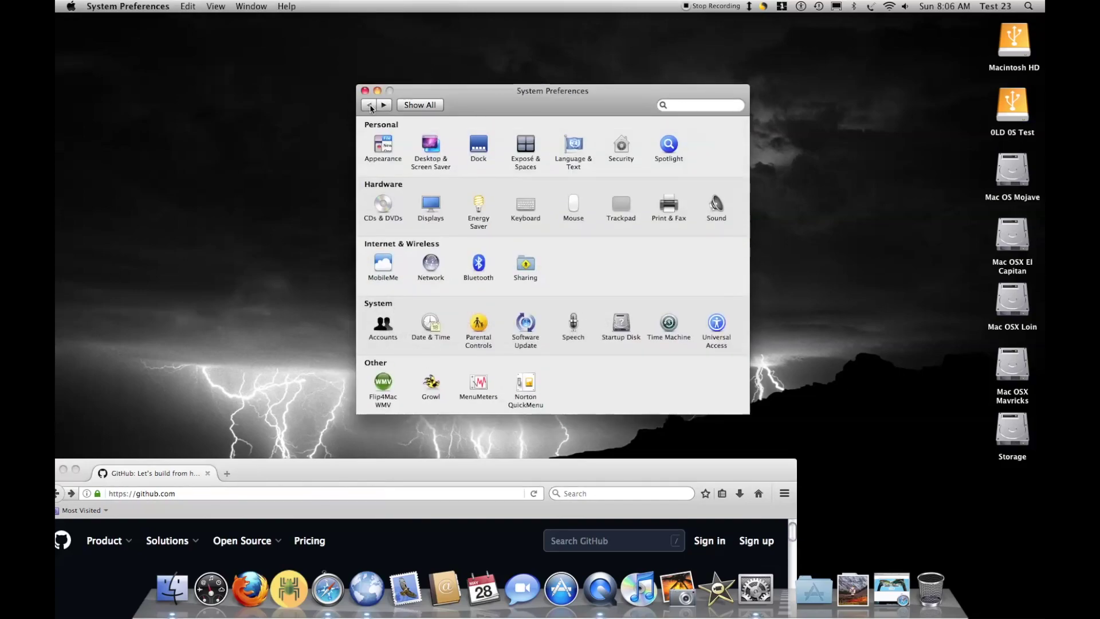
pyautogui.moveTo(524, 469); pyautogui.dragTo(523, 458)
# - Start a Software Update check for new software, then cancel it
pyautogui.click(525, 323)
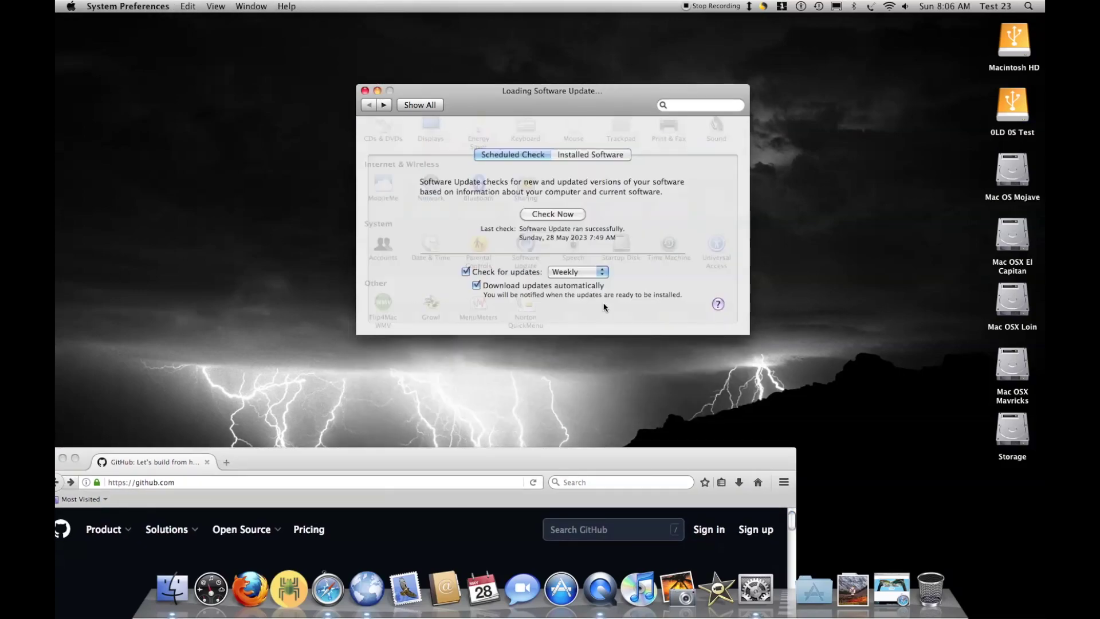
pyautogui.click(563, 197)
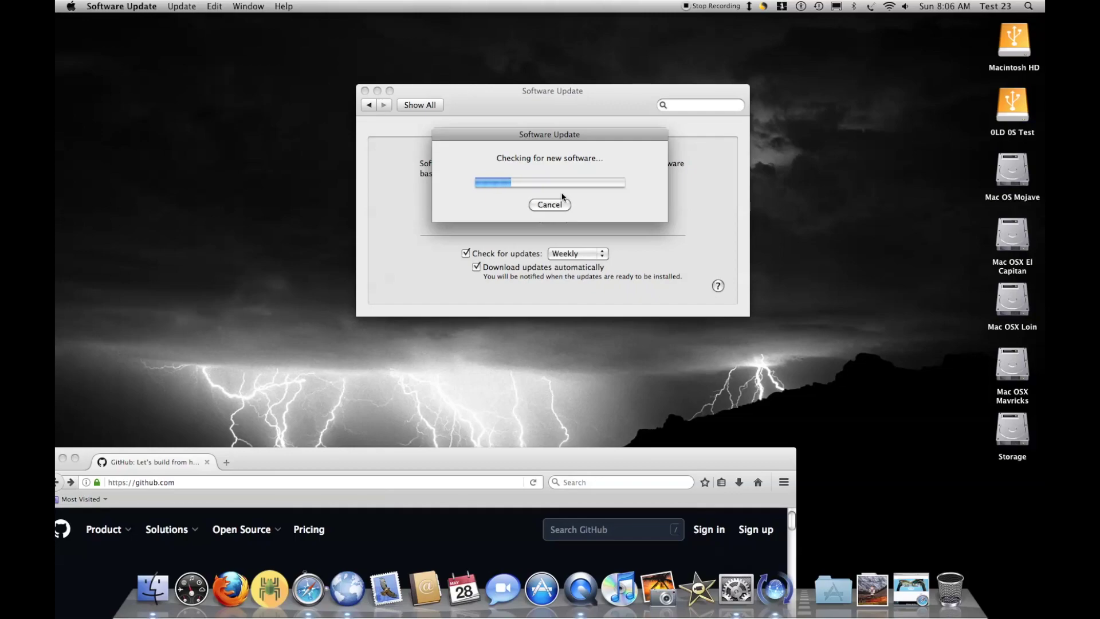
pyautogui.click(549, 205)
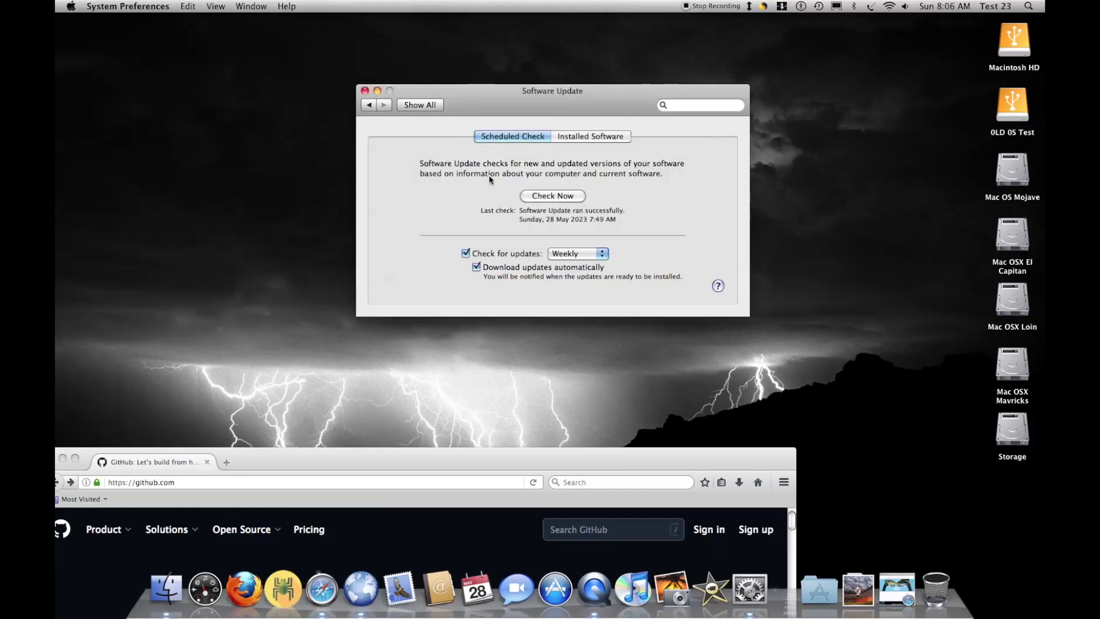
pyautogui.click(369, 105)
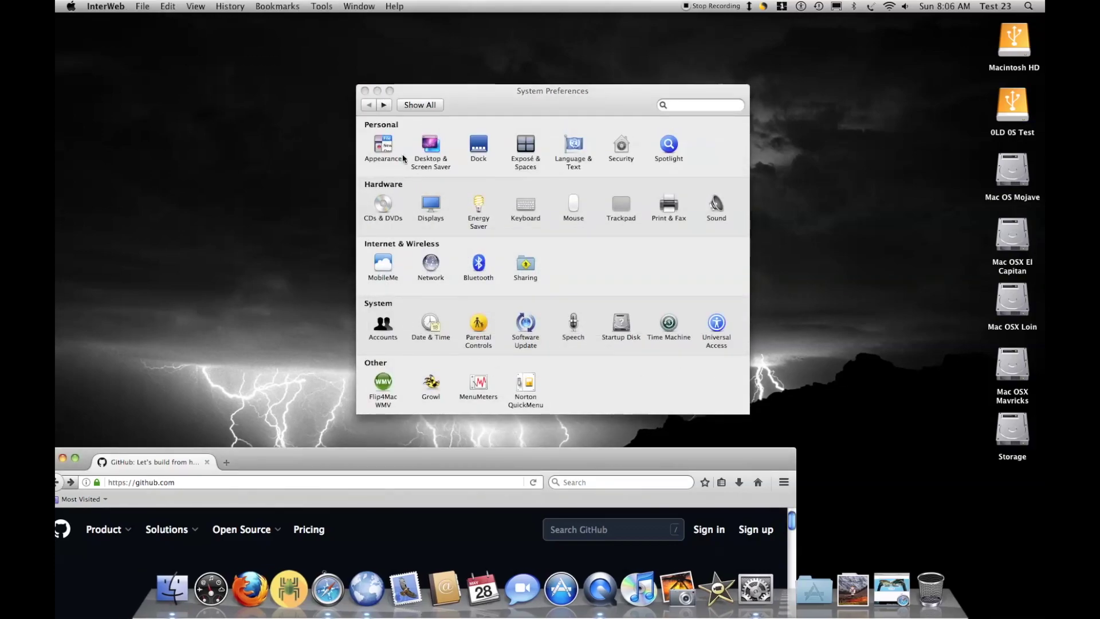
# - Review Software Update's installed software list, then raise the GitHub browser window above the preferences
pyautogui.click(384, 105)
pyautogui.click(590, 136)
pyautogui.scroll(-5, 687, 183)
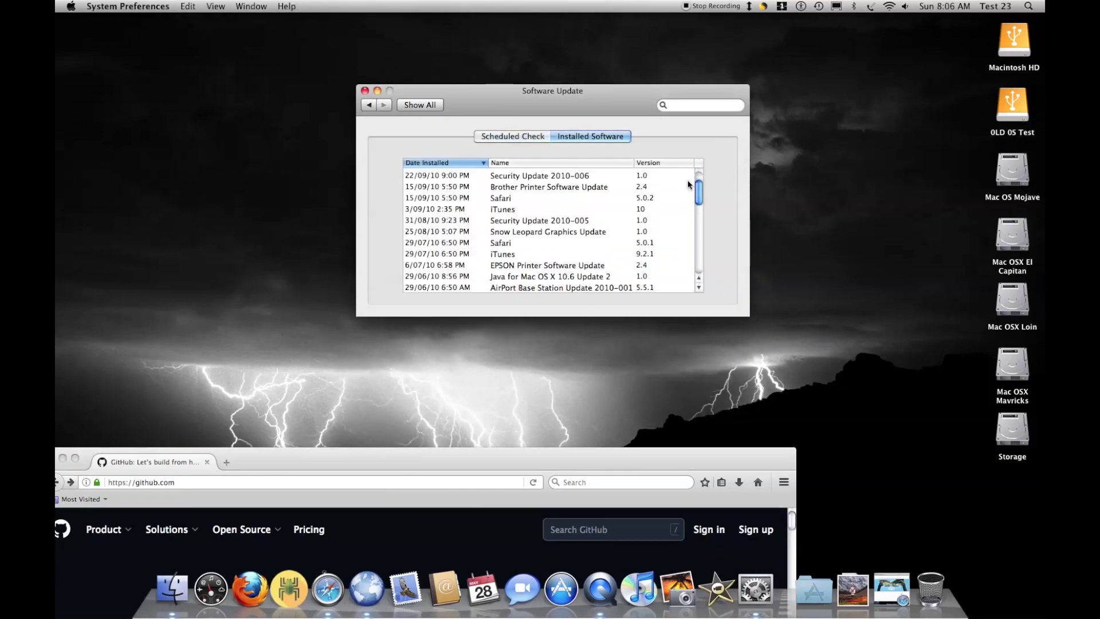
pyautogui.scroll(5, 689, 183)
pyautogui.scroll(-10, 689, 184)
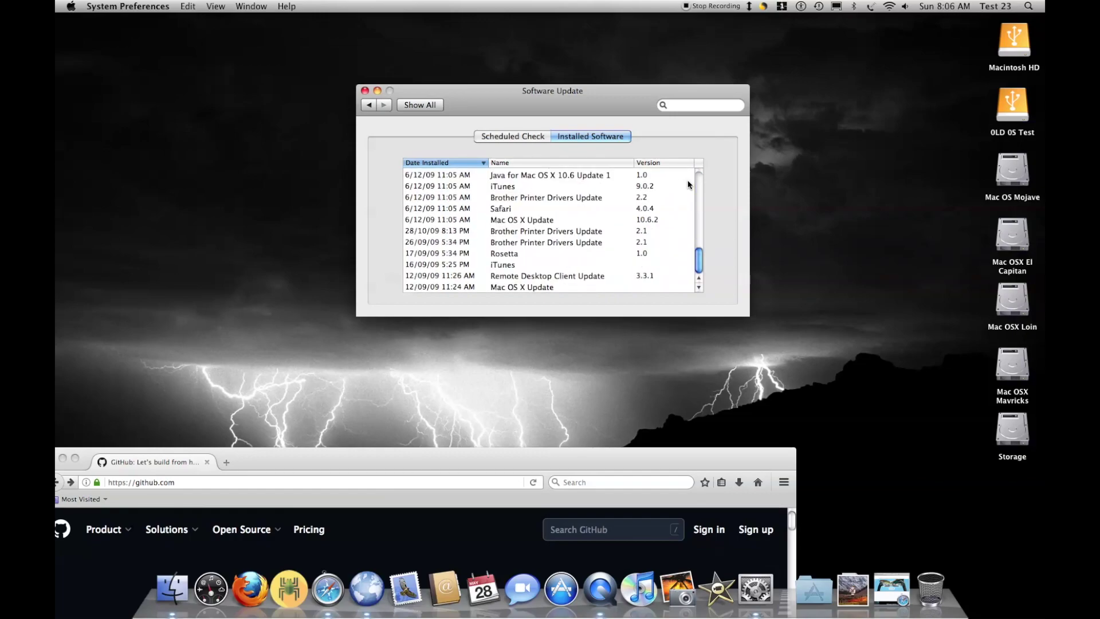
pyautogui.scroll(8, 688, 183)
pyautogui.scroll(3, 688, 184)
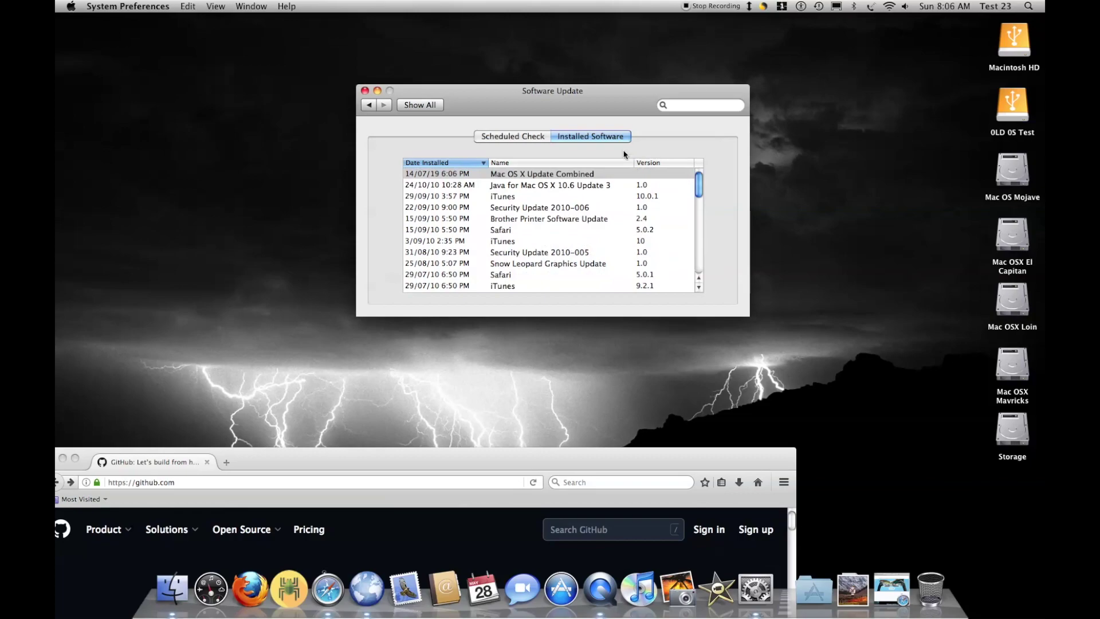
pyautogui.click(515, 136)
pyautogui.click(369, 105)
pyautogui.click(513, 462)
pyautogui.moveTo(513, 463); pyautogui.dragTo(604, 70)
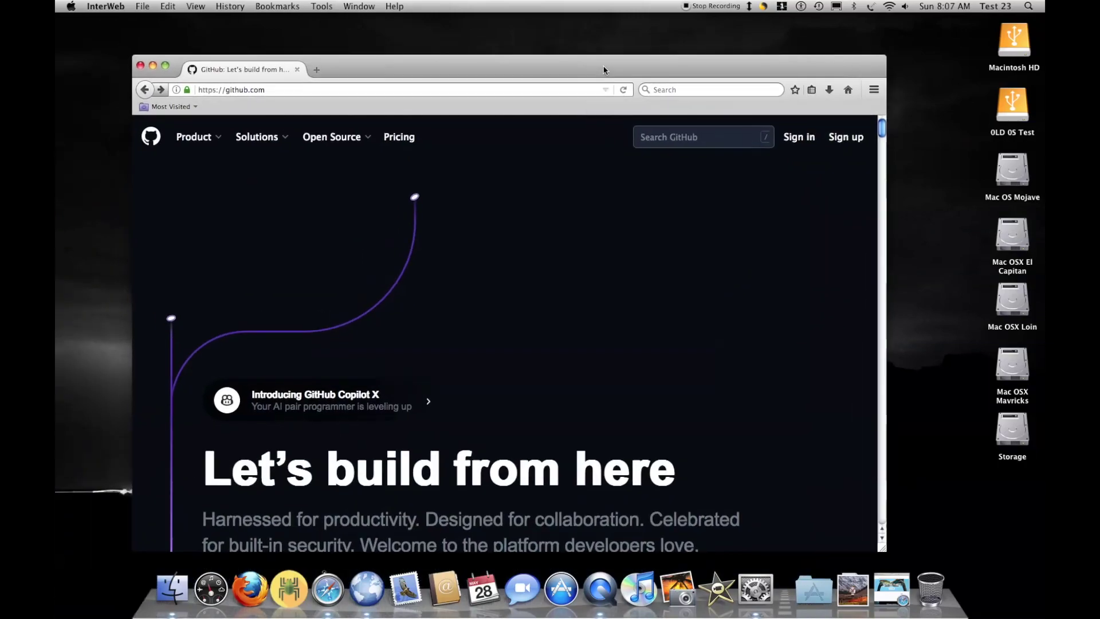
# - Launch Mail and enter the account's full name, e-mail address and password in Welcome to Mail
pyautogui.click(414, 612)
pyautogui.write('fghgbvnjhjnhgjh')
pyautogui.press('Return')
pyautogui.write('@')
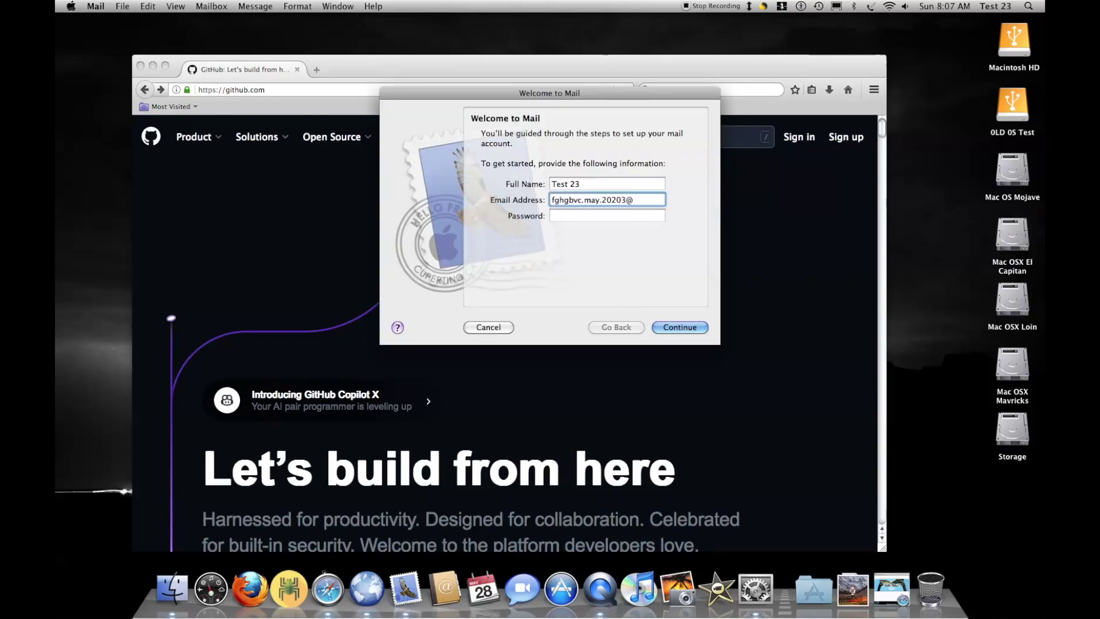
pyautogui.write('look.com')
pyautogui.press('Tab')
pyautogui.write('••••••••••')
pyautogui.press('Return')
pyautogui.press('Return')
# - Enter mail.google.com as the incoming mail server and continue the account setup
pyautogui.write('mail.google.com')
pyautogui.click(680, 327)
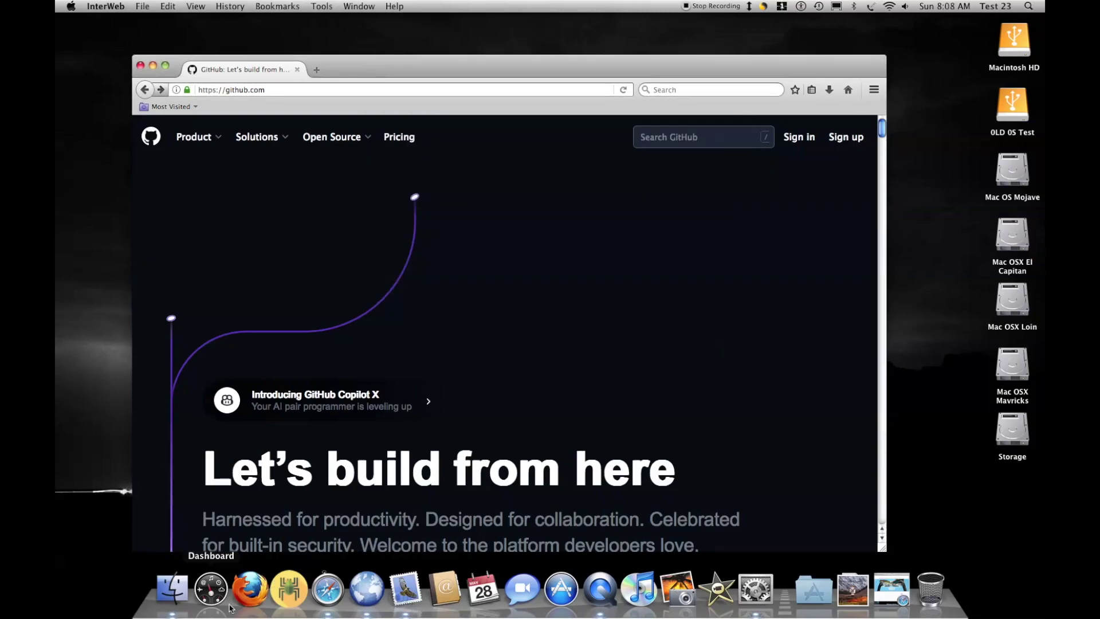
pyautogui.click(211, 589)
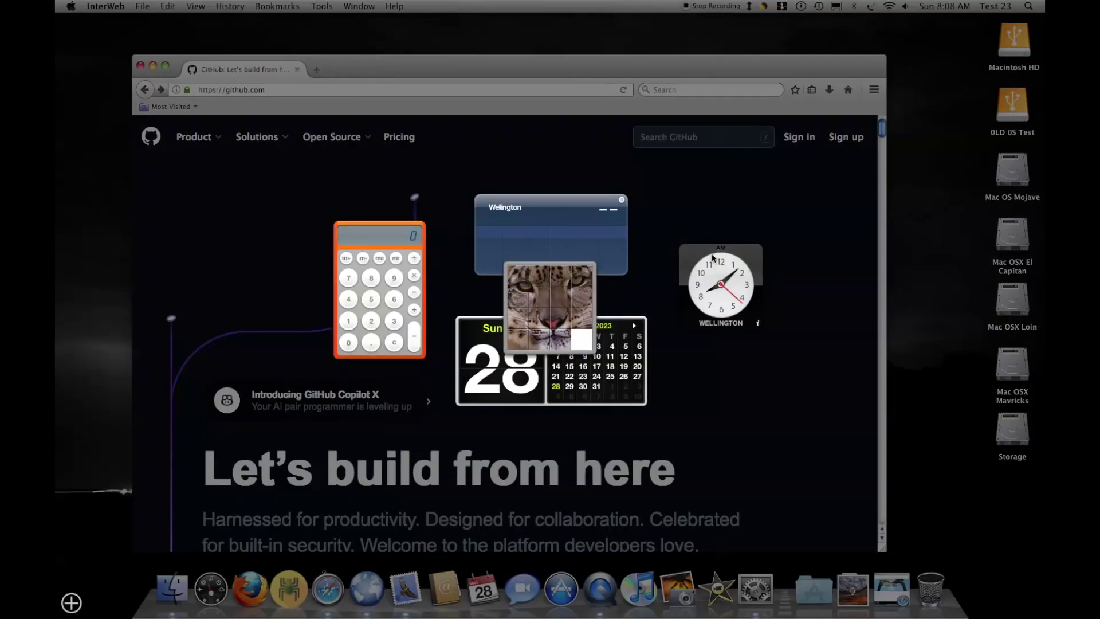
# - Rearrange the puzzle, clock, calendar, calculator and Wellington weather widgets around the screen edges
pyautogui.moveTo(972, 41); pyautogui.dragTo(984, 41)
pyautogui.moveTo(577, 267); pyautogui.dragTo(1038, 113)
pyautogui.moveTo(505, 343); pyautogui.dragTo(585, 51)
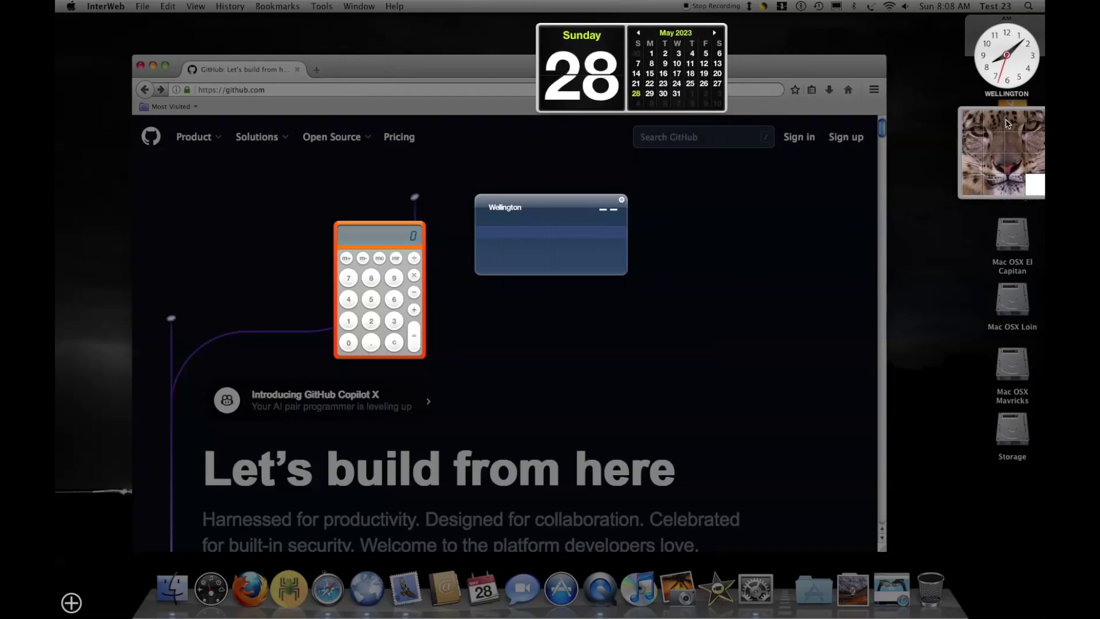
pyautogui.moveTo(378, 236); pyautogui.dragTo(100, 32)
pyautogui.moveTo(549, 209); pyautogui.dragTo(233, 38)
pyautogui.moveTo(581, 68); pyautogui.dragTo(579, 66)
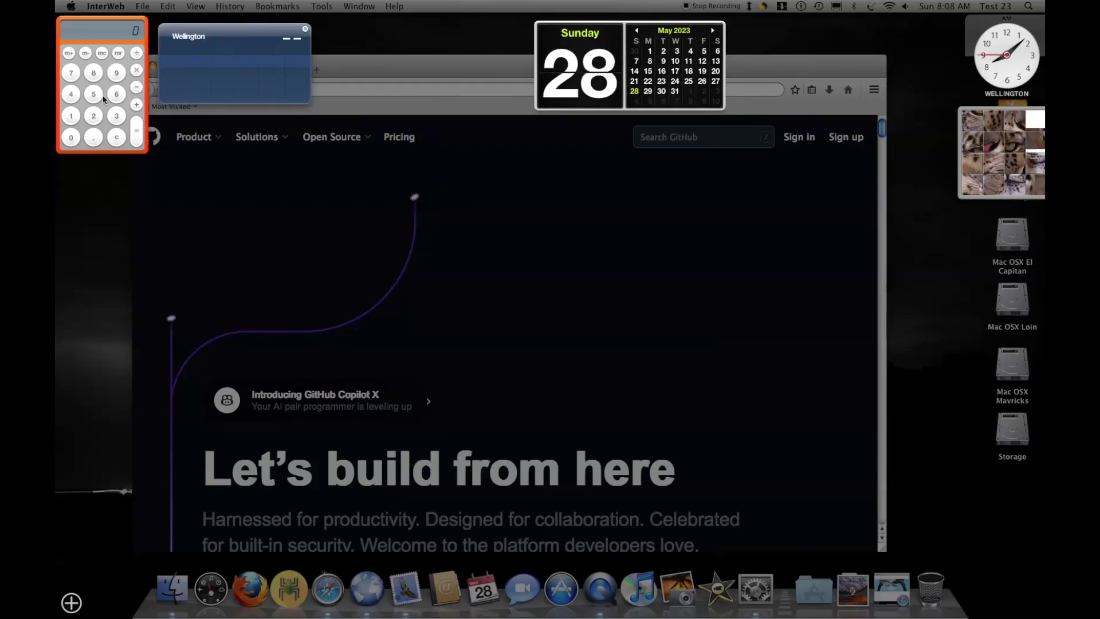
pyautogui.press('5')
pyautogui.press('F12')
# - Add Stickies, Google, Address Book and iTunes widgets to the Dashboard
pyautogui.click(211, 589)
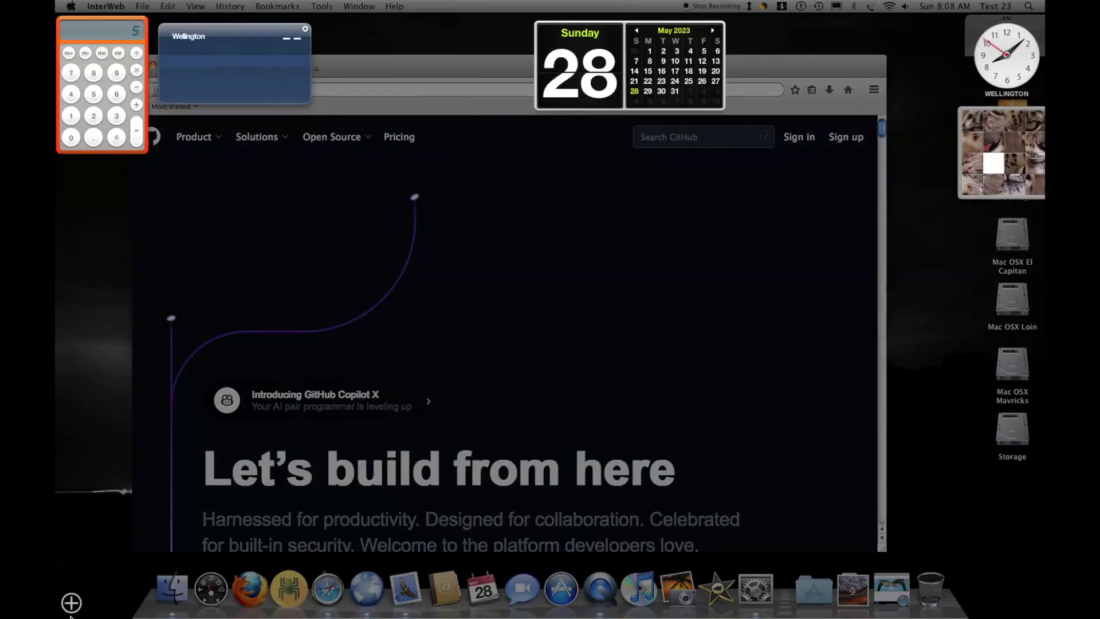
pyautogui.click(71, 602)
pyautogui.moveTo(899, 580); pyautogui.dragTo(377, 71)
pyautogui.moveTo(445, 134); pyautogui.dragTo(830, 45)
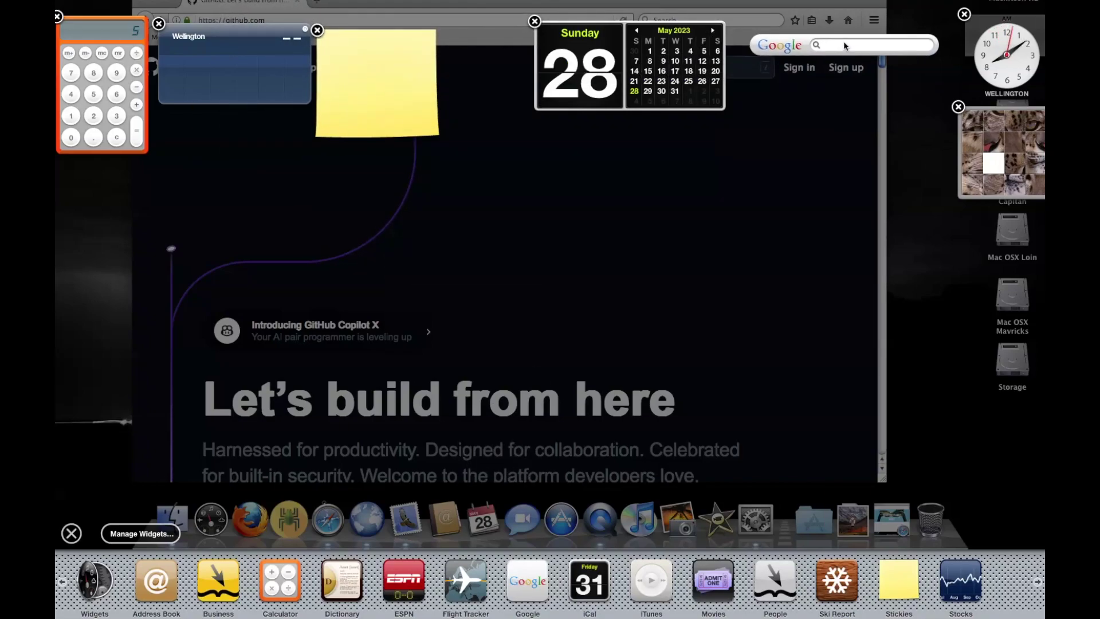
pyautogui.moveTo(156, 582); pyautogui.dragTo(825, 89)
pyautogui.moveTo(629, 522); pyautogui.dragTo(516, 152)
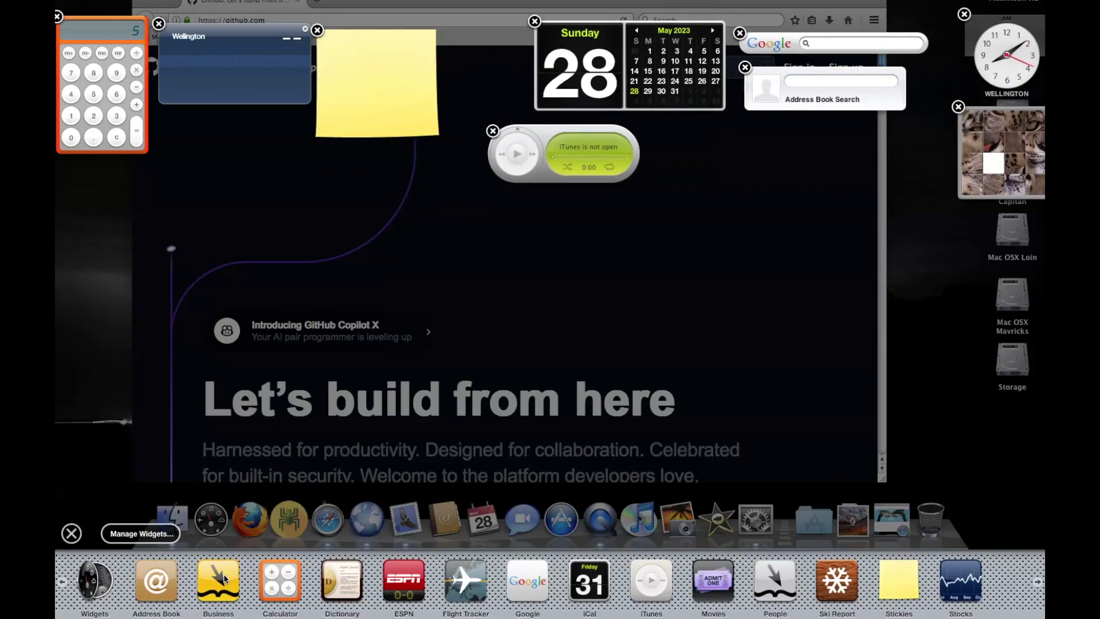
# - Add Flight Tracker, Translation and VersionTracker widgets, then close the widget bar and Dashboard
pyautogui.click(470, 580)
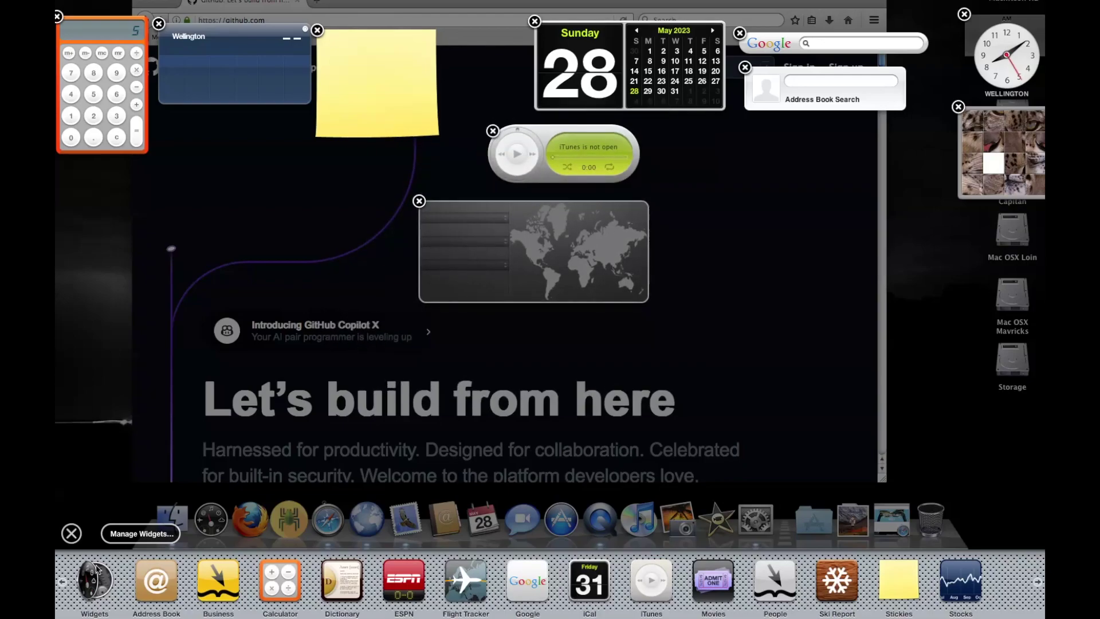
pyautogui.click(88, 579)
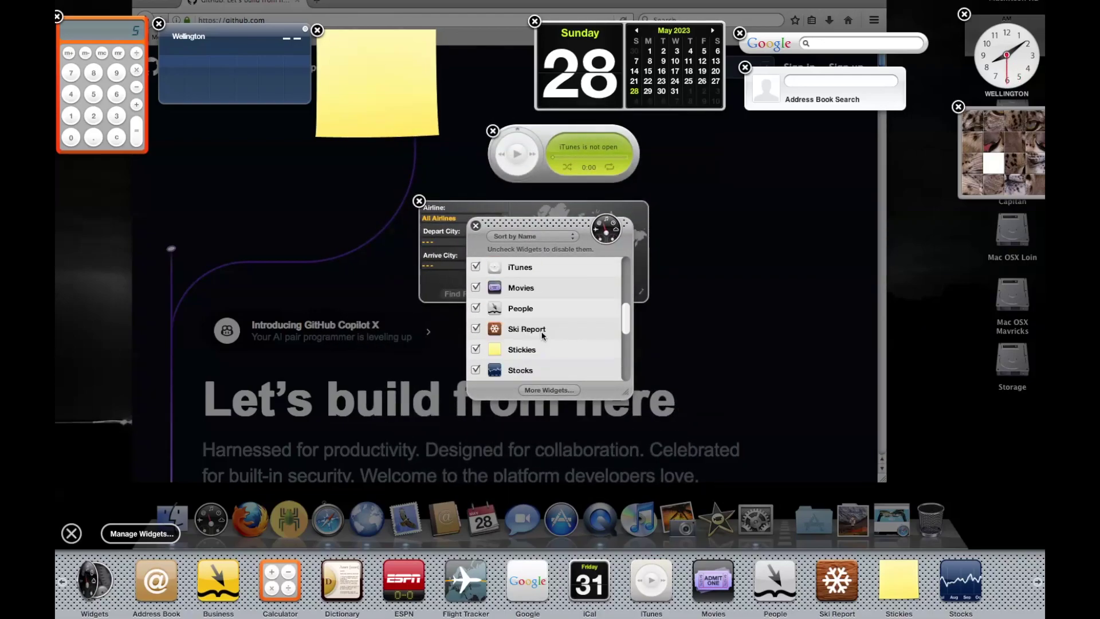
pyautogui.click(476, 226)
pyautogui.click(1038, 581)
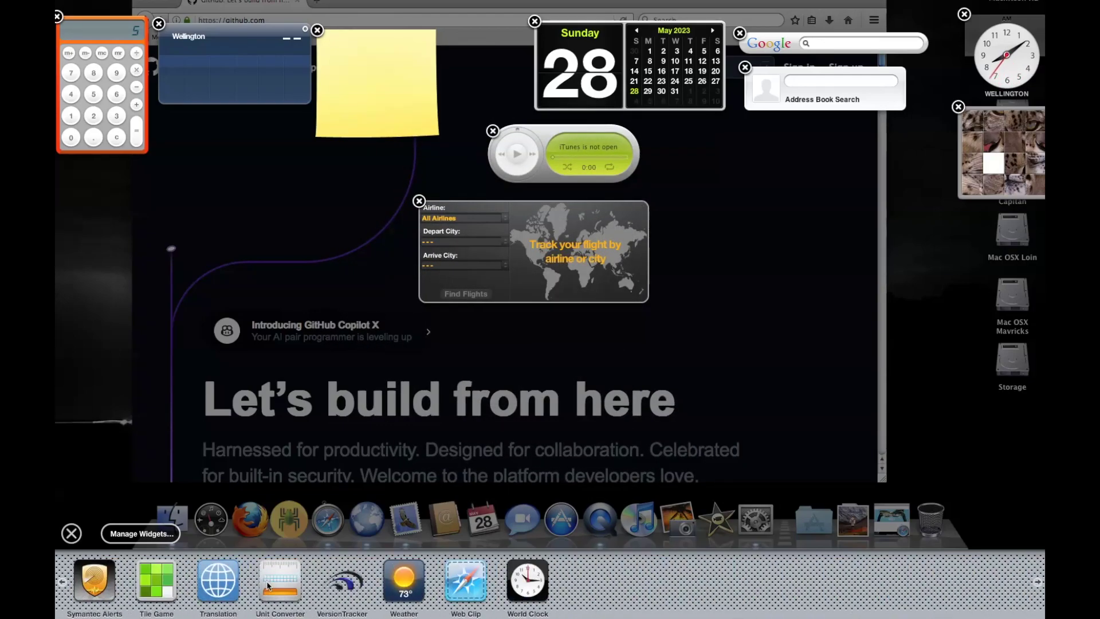
pyautogui.moveTo(218, 580); pyautogui.dragTo(335, 262)
pyautogui.click(342, 580)
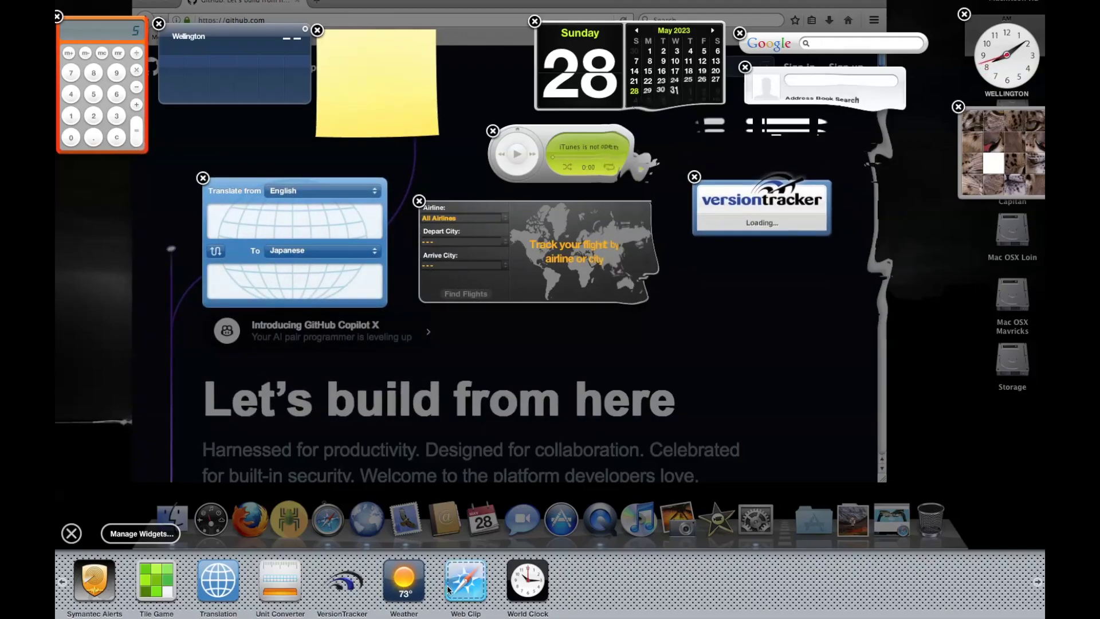
pyautogui.click(64, 583)
pyautogui.click(71, 533)
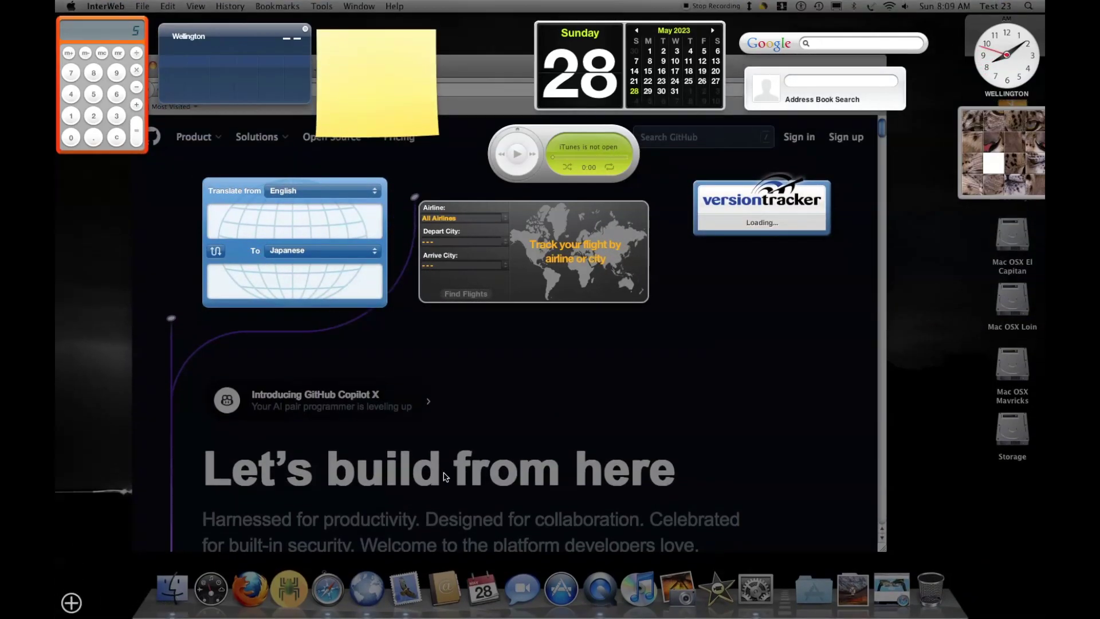
pyautogui.click(748, 321)
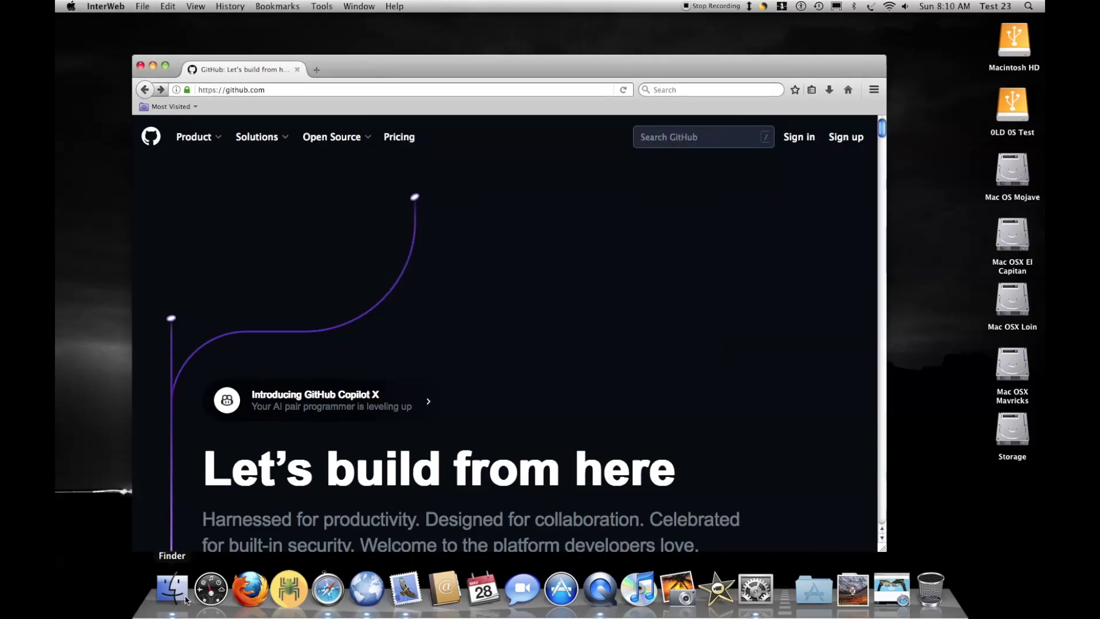
# - Browse the Test23 home folder's Library and the OLD OS Test volume, then return home
pyautogui.click(187, 599)
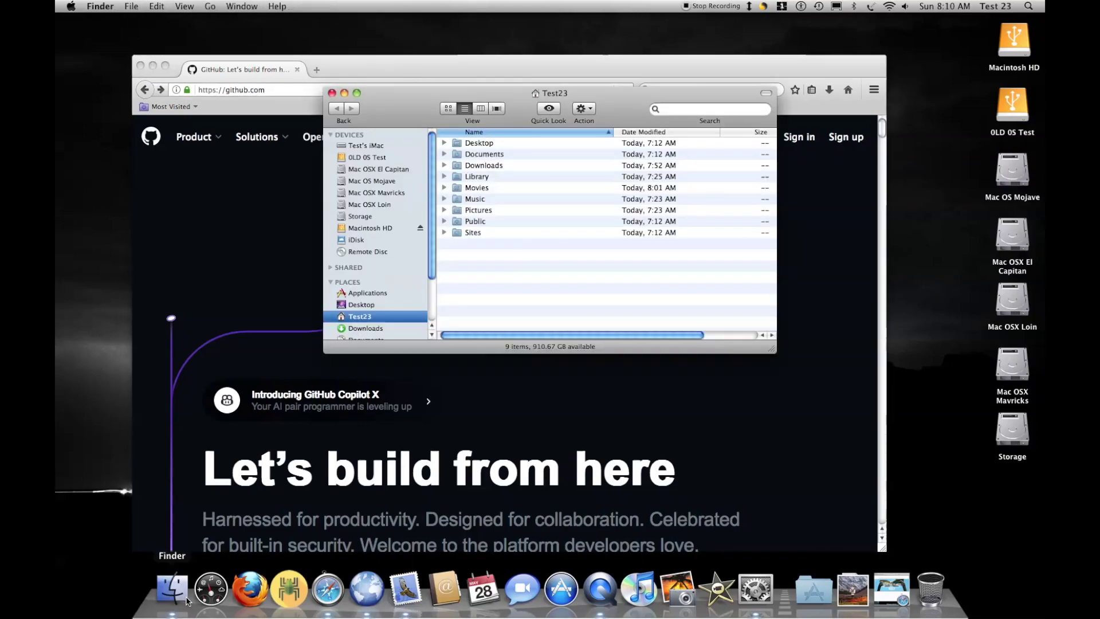
pyautogui.scroll(-3, 375, 258)
pyautogui.scroll(3, 375, 258)
pyautogui.doubleClick(641, 177)
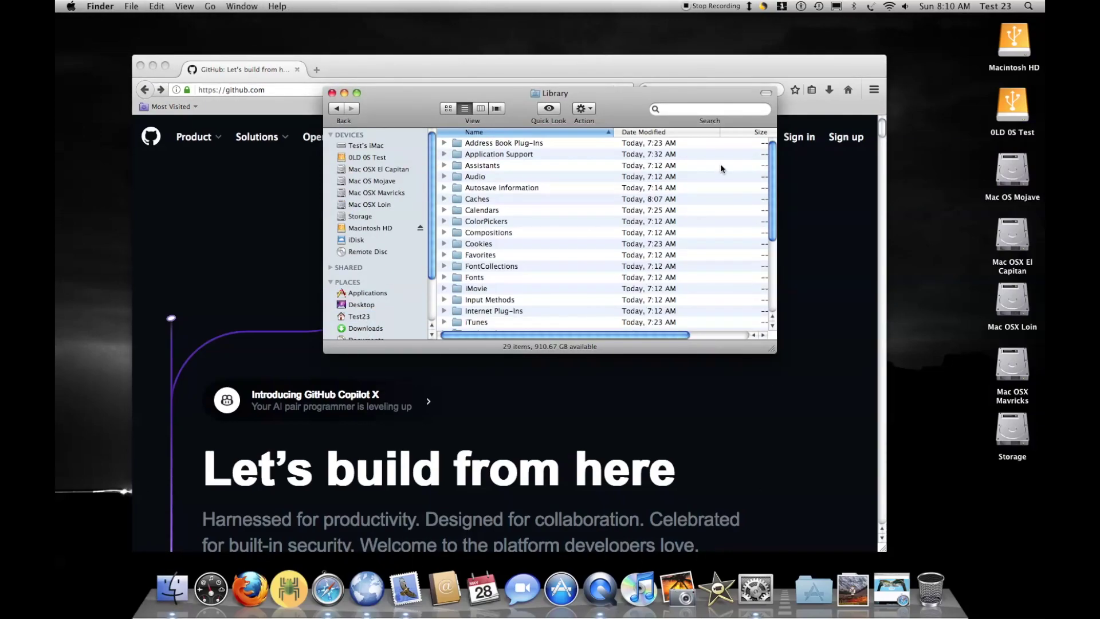
pyautogui.click(336, 108)
pyautogui.click(365, 146)
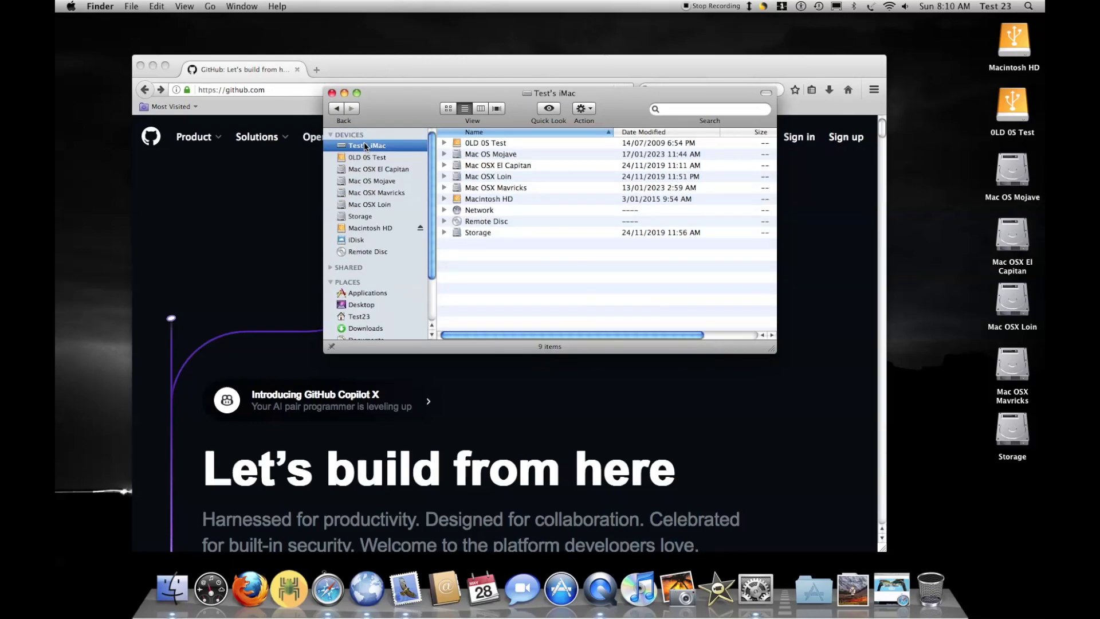
pyautogui.click(371, 158)
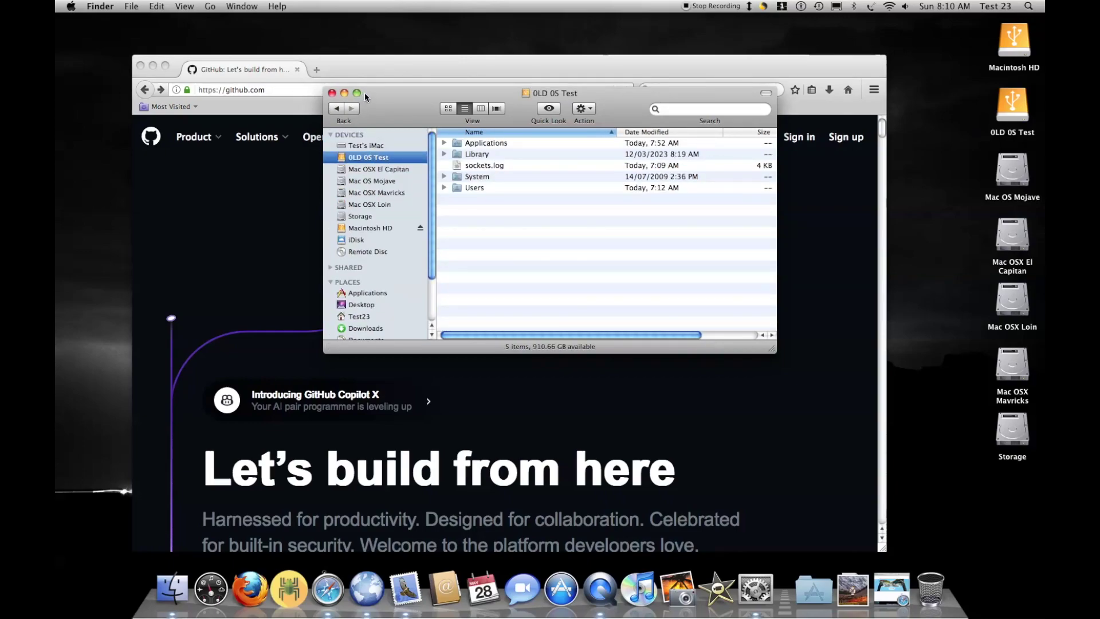
pyautogui.click(338, 108)
pyautogui.click(340, 111)
# - Review Finder Preferences' Sidebar and Advanced tabs, then continue Mail past the outgoing server step
pyautogui.click(100, 6)
pyautogui.click(100, 6)
pyautogui.click(101, 6)
pyautogui.click(115, 35)
pyautogui.click(128, 329)
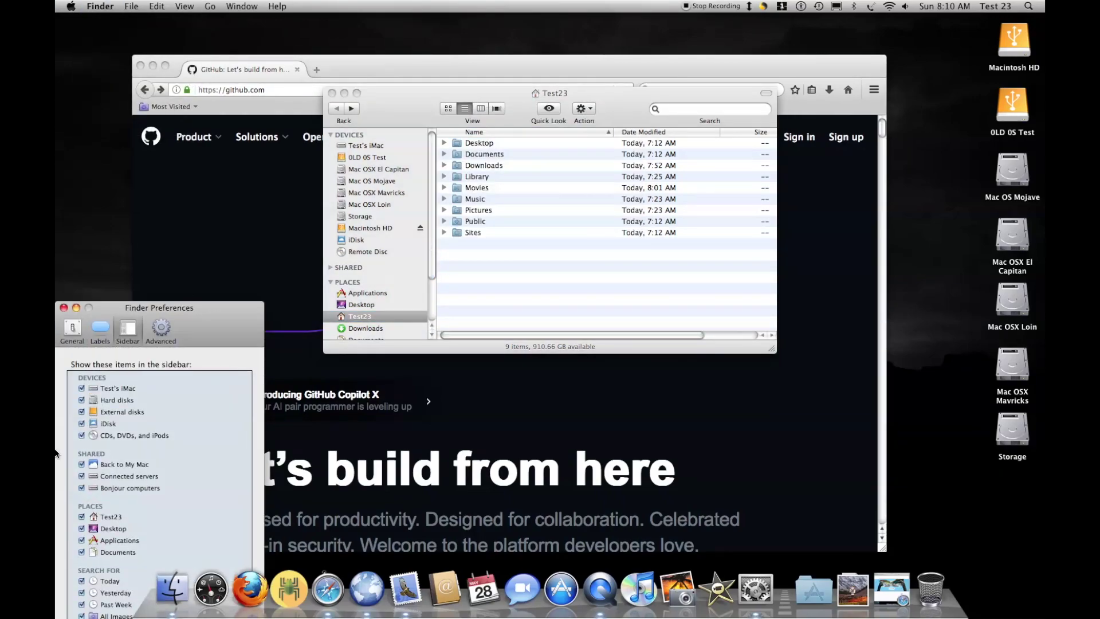
pyautogui.click(161, 329)
pyautogui.click(128, 329)
pyautogui.click(63, 308)
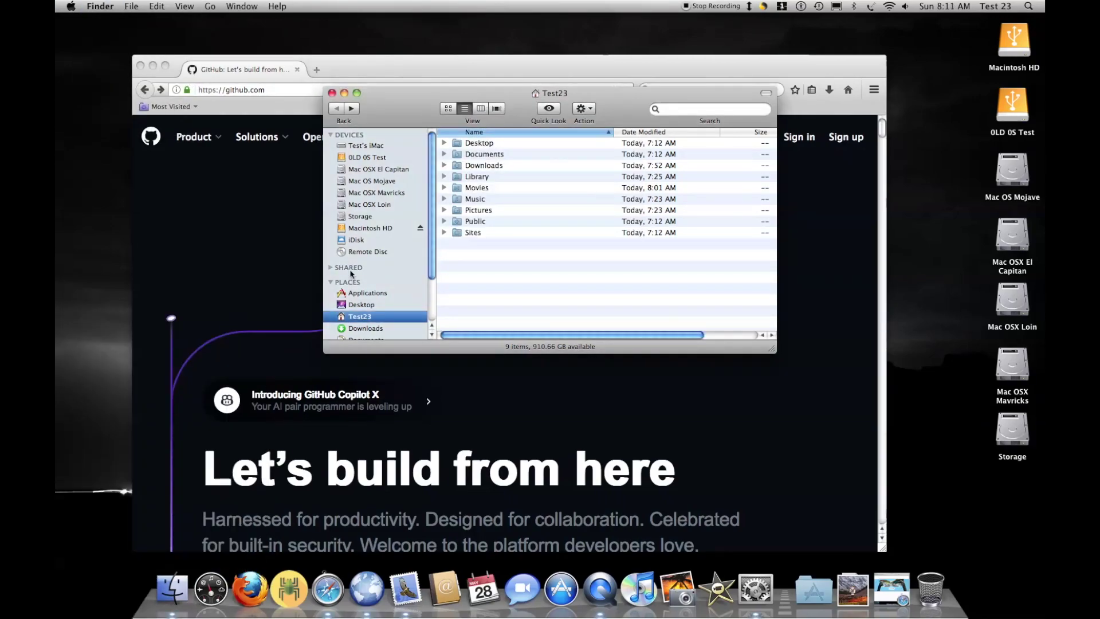
pyautogui.click(321, 453)
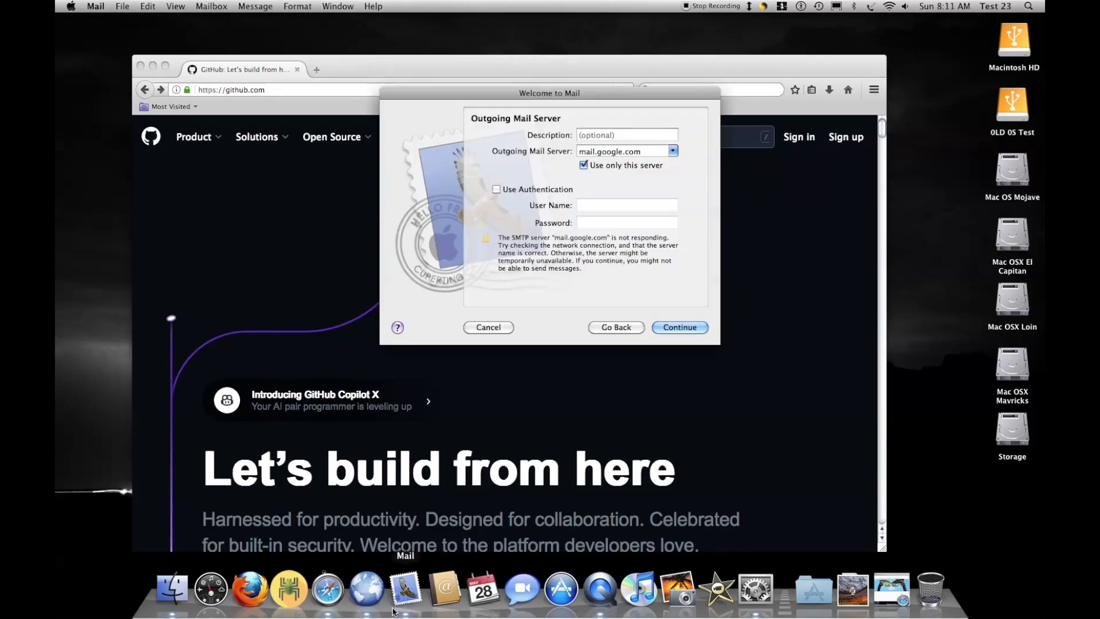
pyautogui.click(679, 325)
# - Create the POP account, then browse Mail's Accounts, General, Rules and Fonts & Colors preferences
pyautogui.click(679, 325)
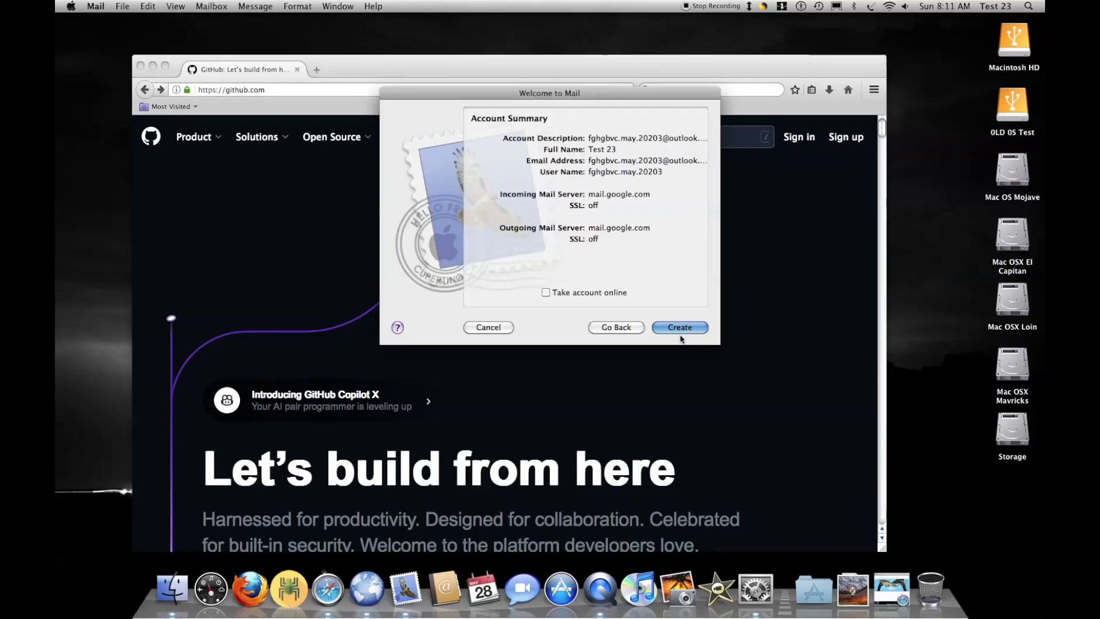
pyautogui.click(679, 325)
pyautogui.click(95, 6)
pyautogui.click(115, 40)
pyautogui.click(438, 96)
pyautogui.click(405, 96)
pyautogui.click(691, 96)
pyautogui.click(438, 96)
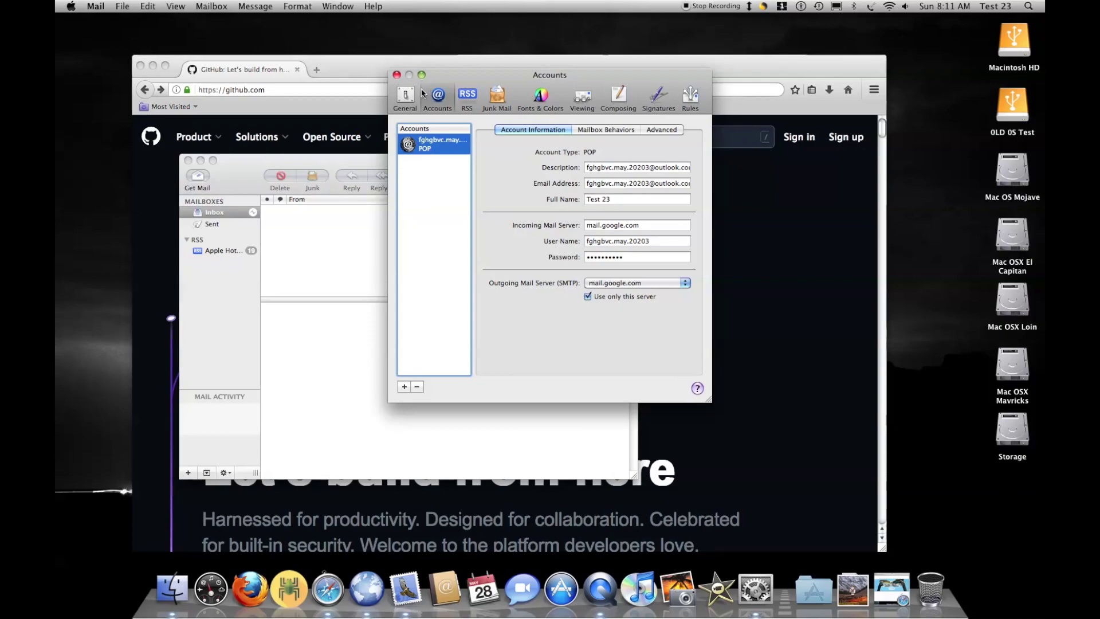
pyautogui.click(405, 96)
pyautogui.click(540, 96)
# - Quit Mail, briefly open and quit Address Book, then launch iCal
pyautogui.press('super+q')
pyautogui.click(406, 588)
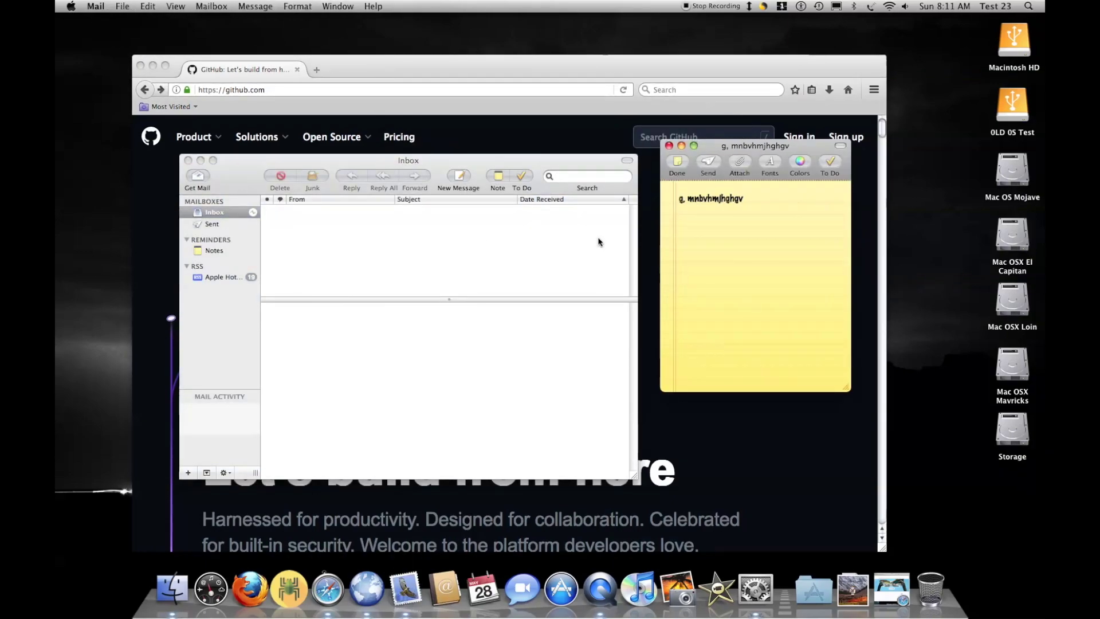
pyautogui.press('super+q')
pyautogui.rightClick(383, 596)
pyautogui.rightClick(406, 590)
pyautogui.click(445, 589)
pyautogui.click(116, 6)
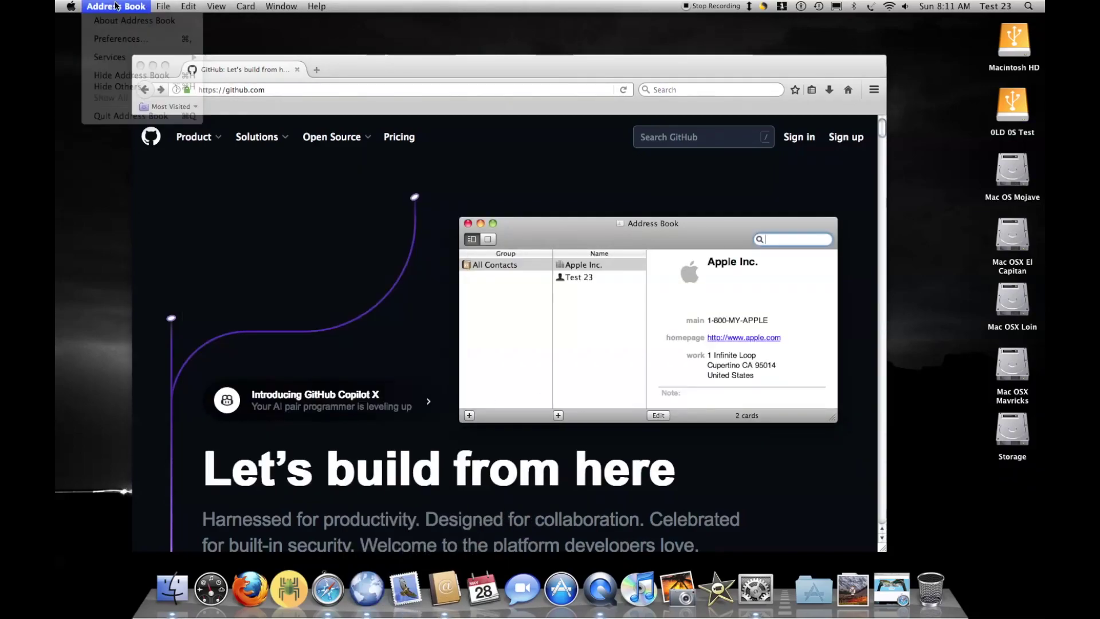
pyautogui.click(130, 116)
pyautogui.click(483, 588)
pyautogui.rightClick(445, 120)
# - Create a calendar group called Group with an Untitled calendar nested inside it
pyautogui.click(467, 124)
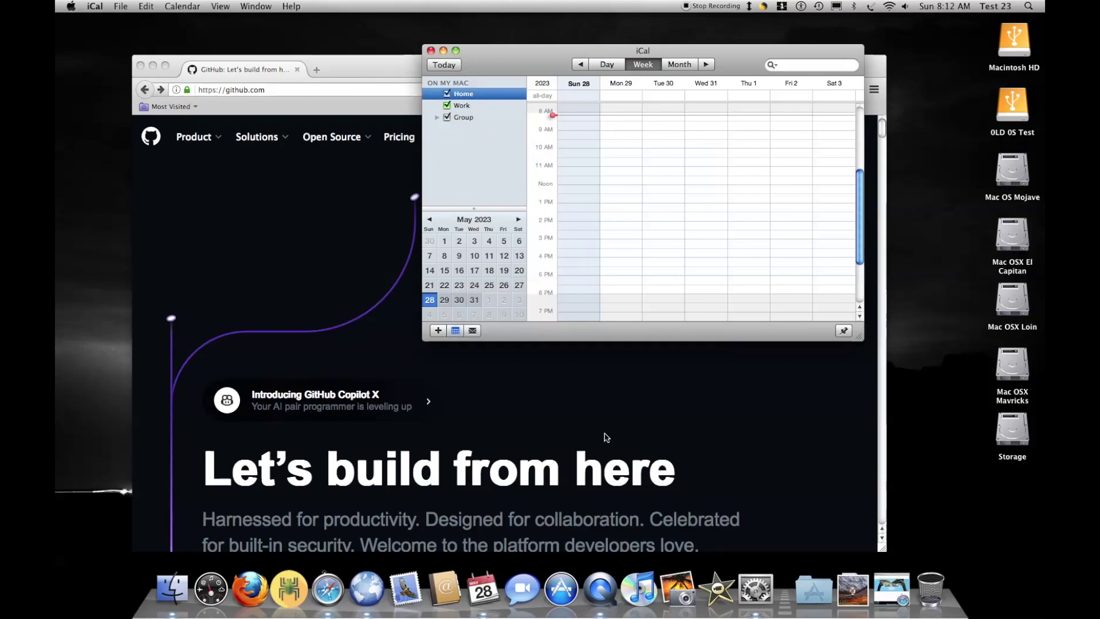
pyautogui.click(438, 330)
pyautogui.click(479, 93)
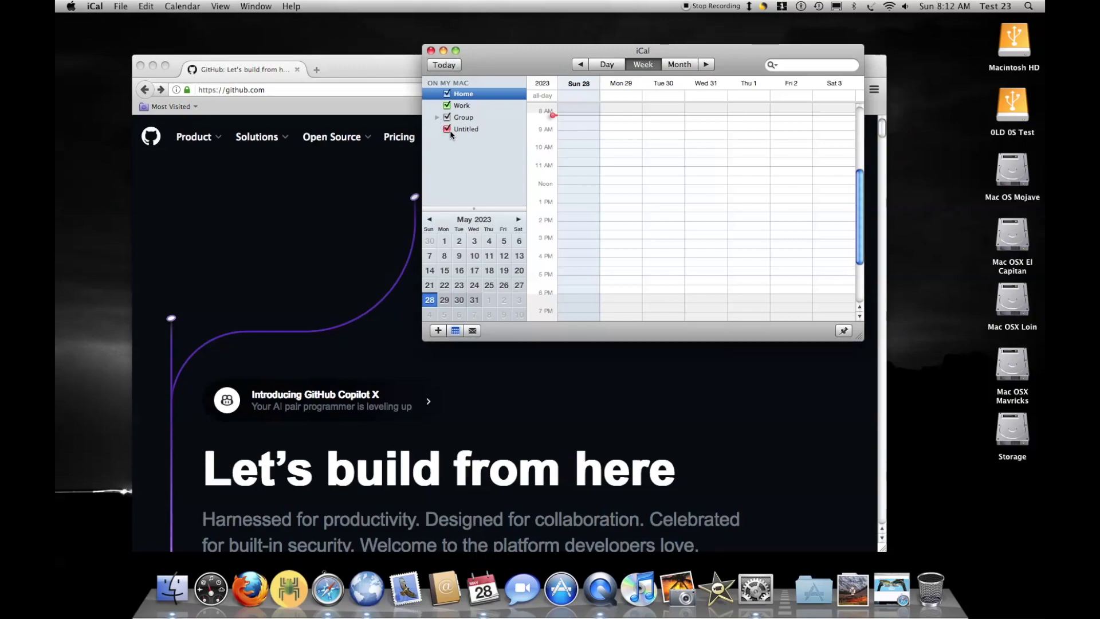
pyautogui.moveTo(457, 118); pyautogui.dragTo(459, 118)
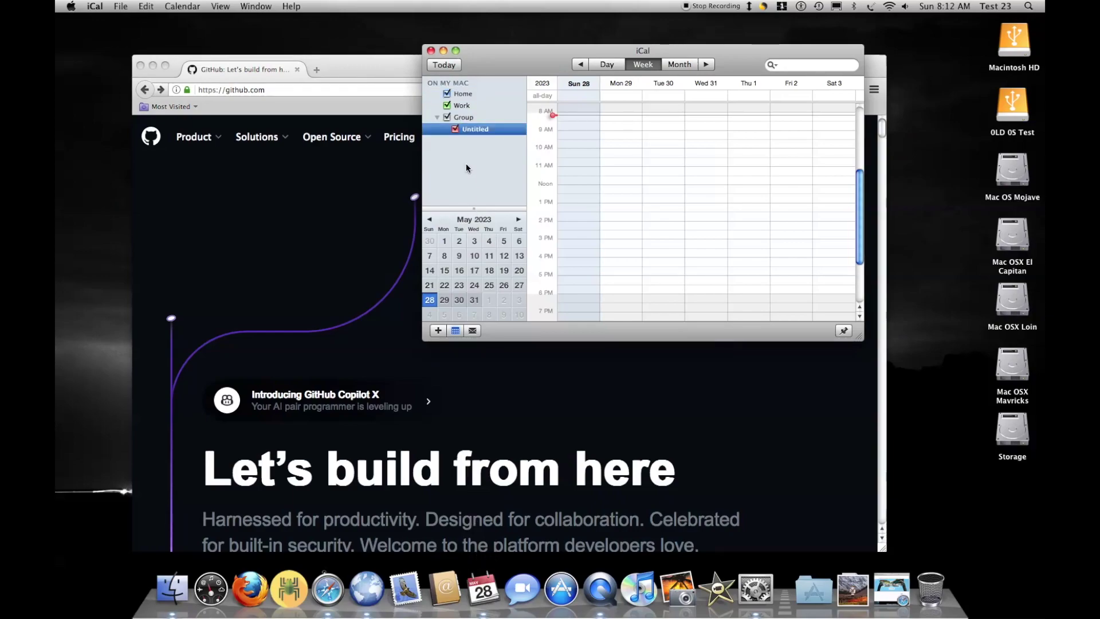
pyautogui.click(462, 105)
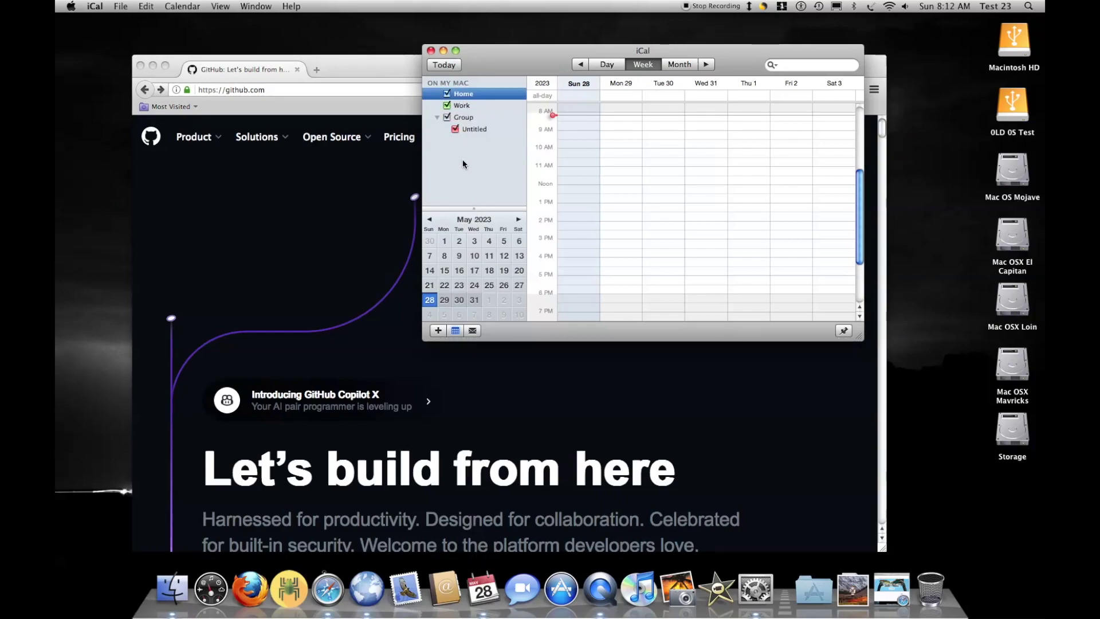
pyautogui.click(467, 430)
# - Hide iCal, launch iChat and skip its account setup without adding an account
pyautogui.rightClick(483, 589)
pyautogui.click(491, 545)
pyautogui.click(534, 604)
pyautogui.click(685, 331)
pyautogui.click(676, 330)
pyautogui.click(514, 611)
pyautogui.click(98, 6)
# - Review iChat's Accounts, Messages and General preferences, then close them
pyautogui.click(116, 46)
pyautogui.click(423, 118)
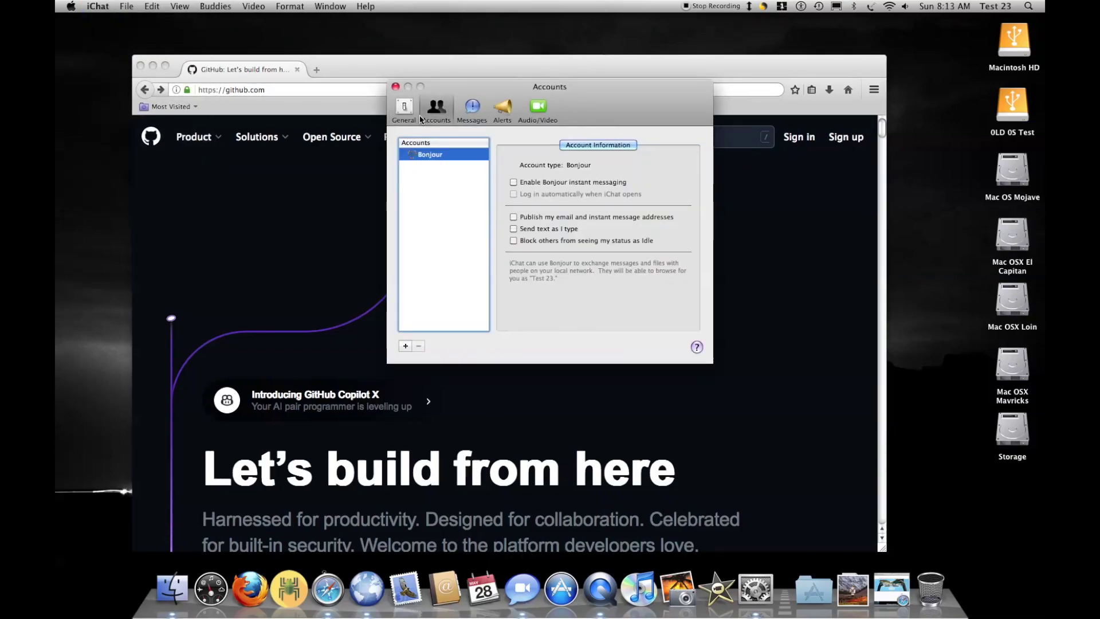
pyautogui.click(472, 109)
pyautogui.click(404, 109)
pyautogui.click(632, 356)
pyautogui.click(522, 588)
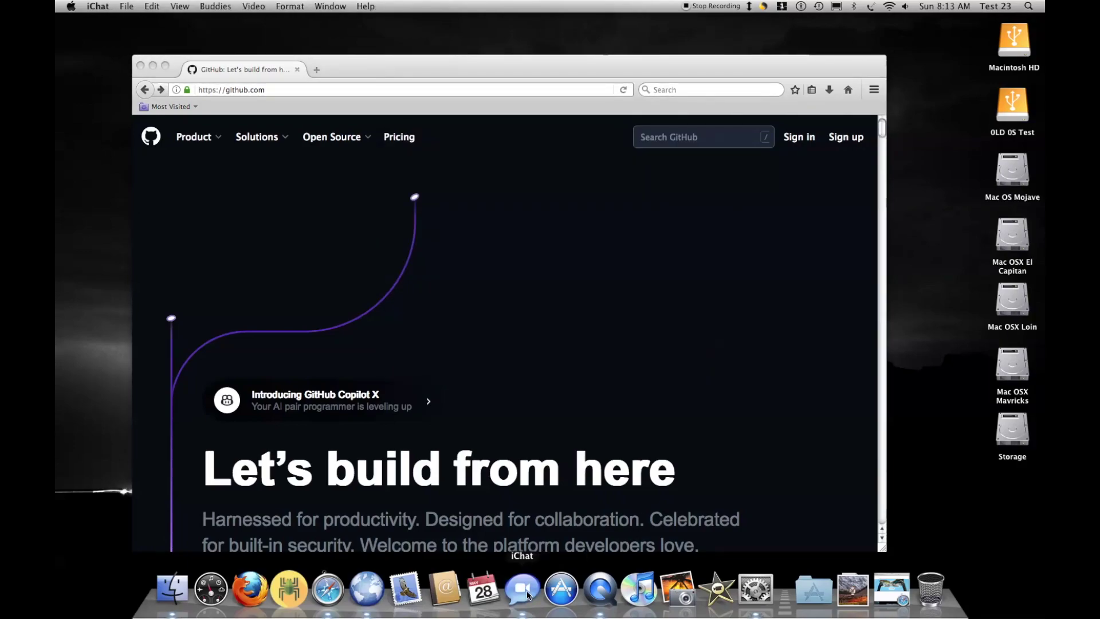
pyautogui.click(215, 6)
pyautogui.click(479, 421)
# - Quit iChat, view the App Store's Featured page, then quit the App Store
pyautogui.rightClick(522, 589)
pyautogui.click(523, 551)
pyautogui.click(561, 588)
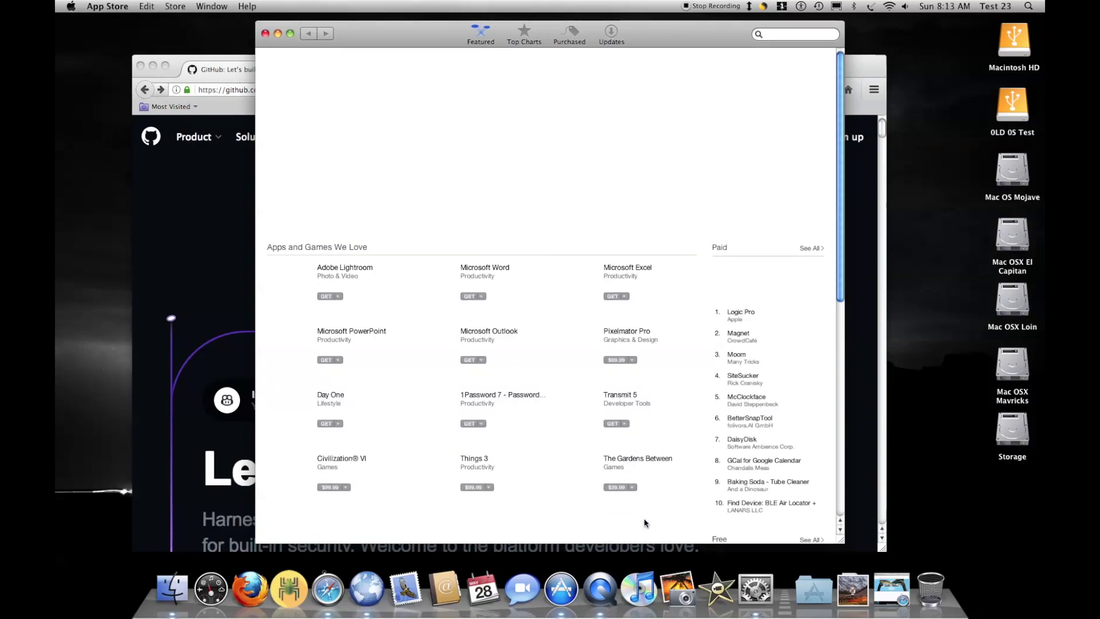
pyautogui.rightClick(561, 589)
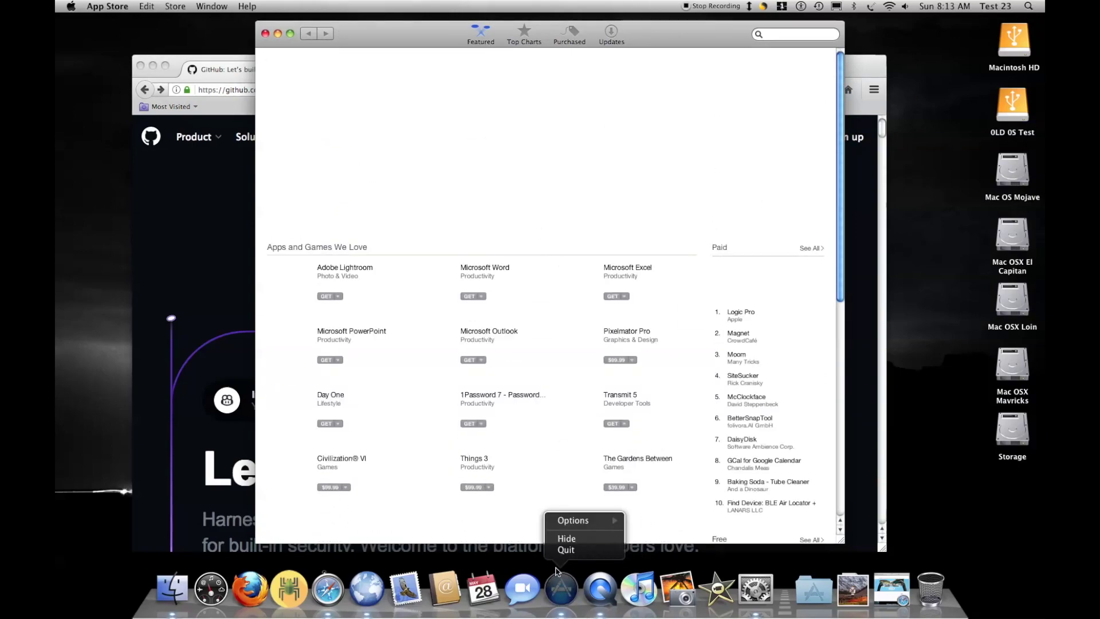
pyautogui.click(564, 545)
# - Launch iPhoto, take an area screenshot and import it from the Downloads stack
pyautogui.click(678, 589)
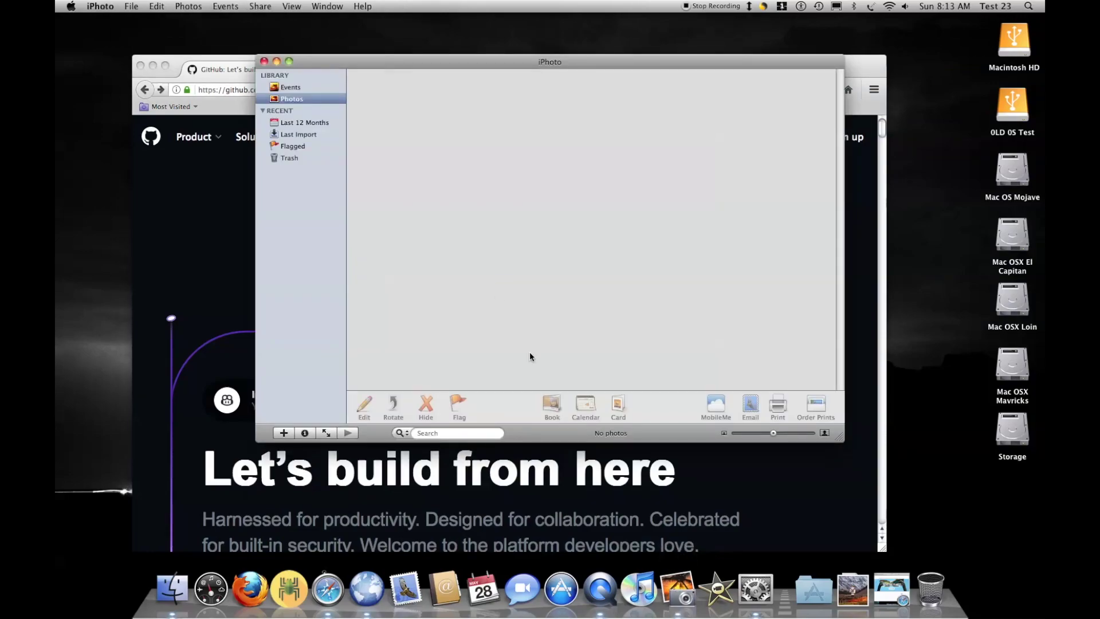
pyautogui.press('super+shift+4')
pyautogui.press('super+q')
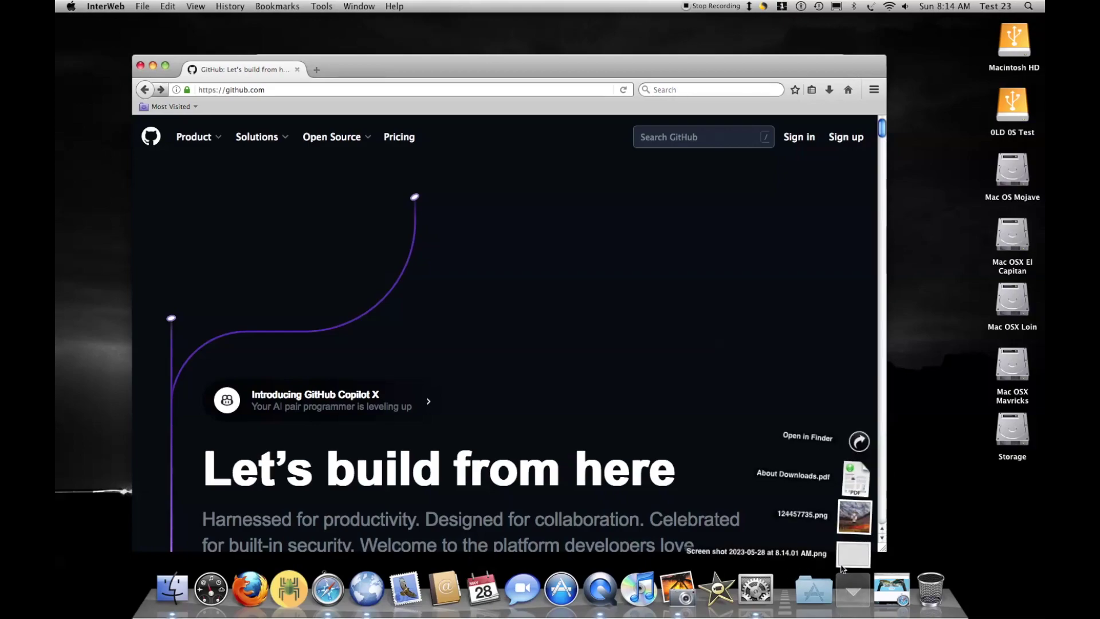
pyautogui.click(667, 607)
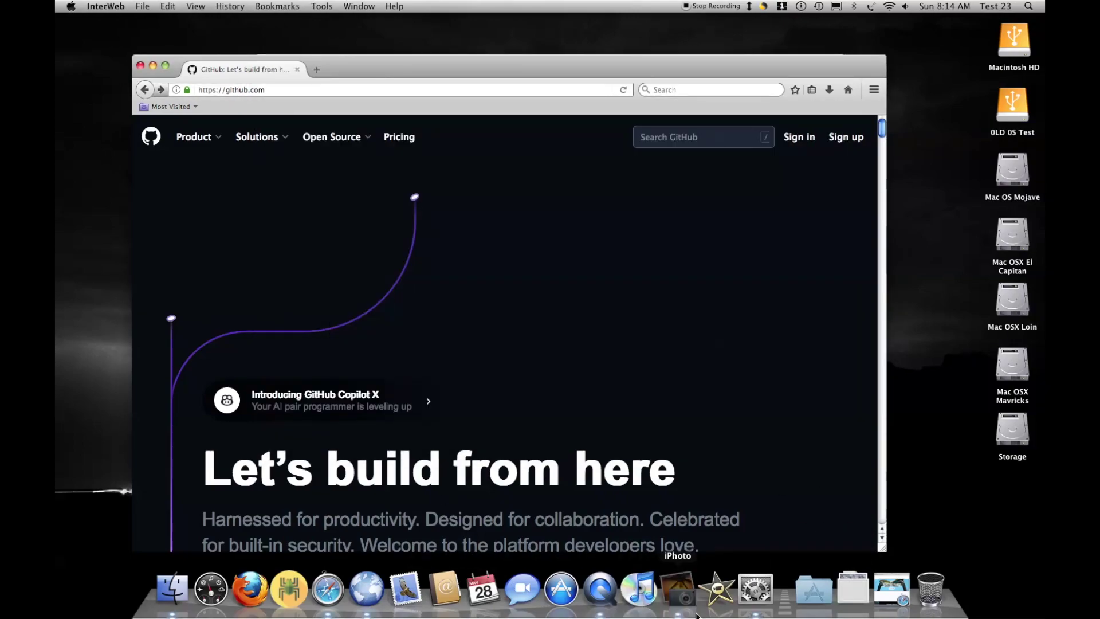
pyautogui.click(853, 589)
pyautogui.moveTo(854, 516); pyautogui.dragTo(627, 259)
pyautogui.click(464, 196)
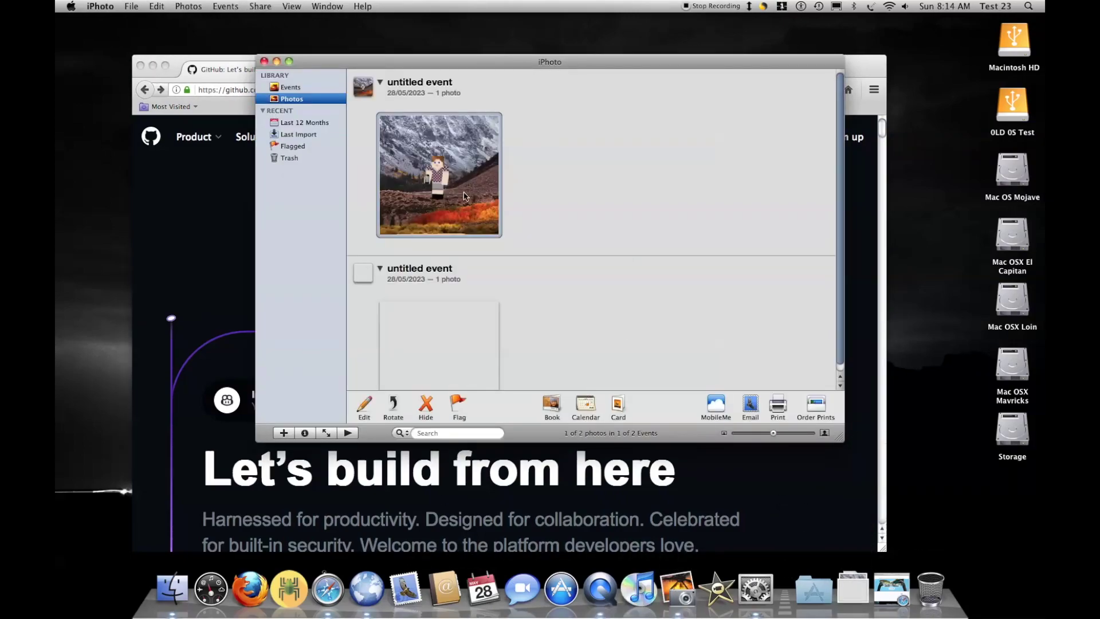
# - Quit iPhoto from its Dock menu and launch iTunes
pyautogui.click(596, 488)
pyautogui.rightClick(664, 580)
pyautogui.click(676, 551)
pyautogui.click(639, 588)
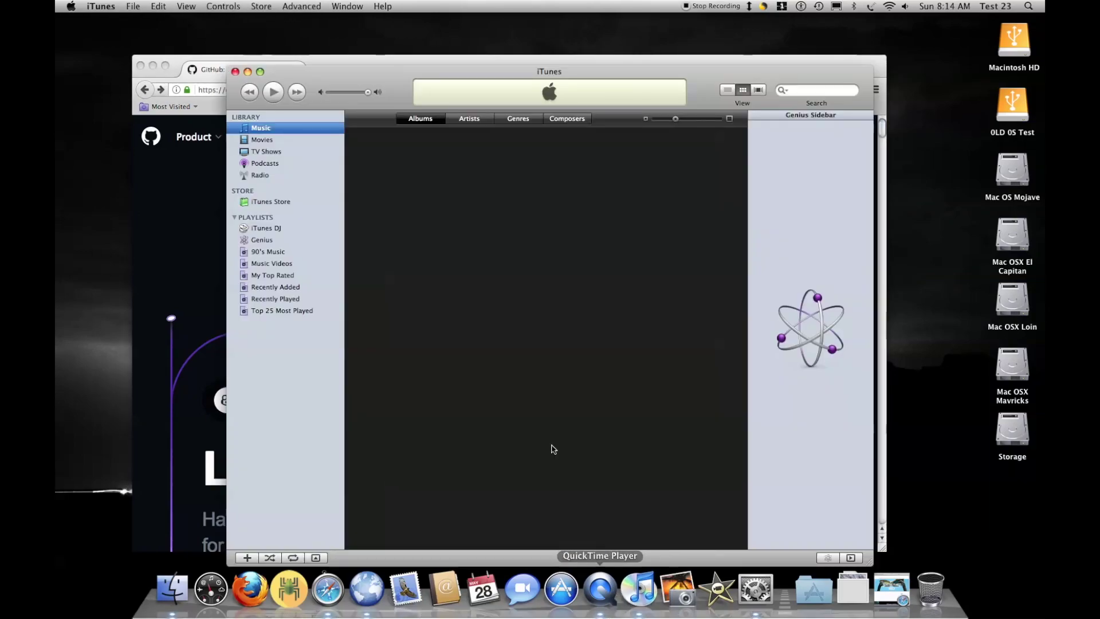
# - View the About iTunes information, then quit iTunes from its Dock menu
pyautogui.click(101, 6)
pyautogui.click(121, 50)
pyautogui.click(673, 396)
pyautogui.click(101, 6)
pyautogui.click(121, 20)
pyautogui.press('super+w')
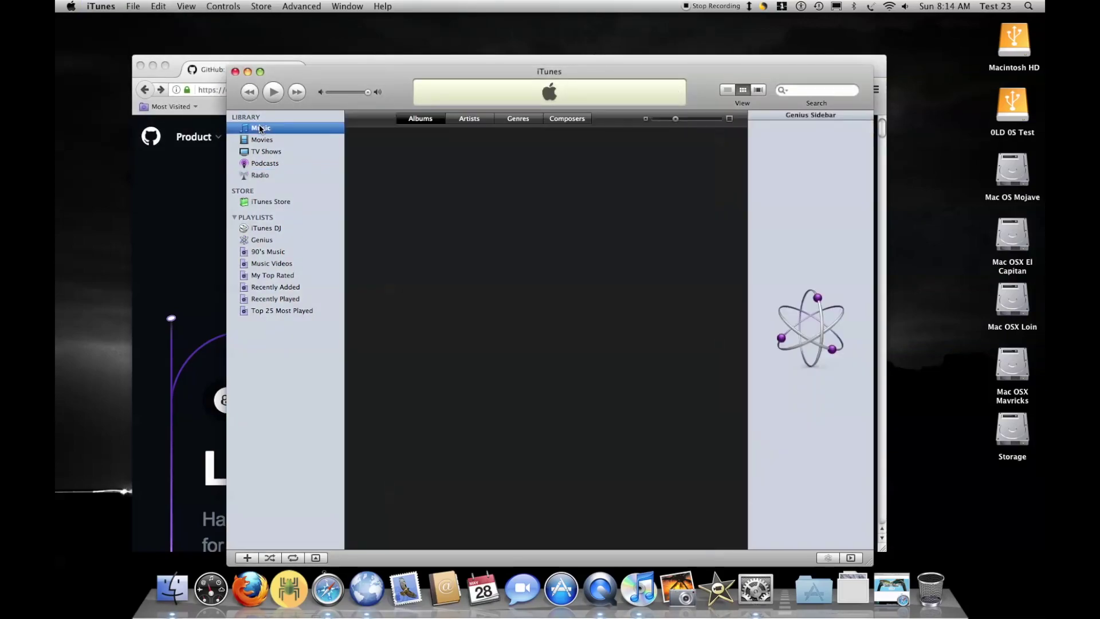
pyautogui.press('super+Tab')
pyautogui.rightClick(640, 588)
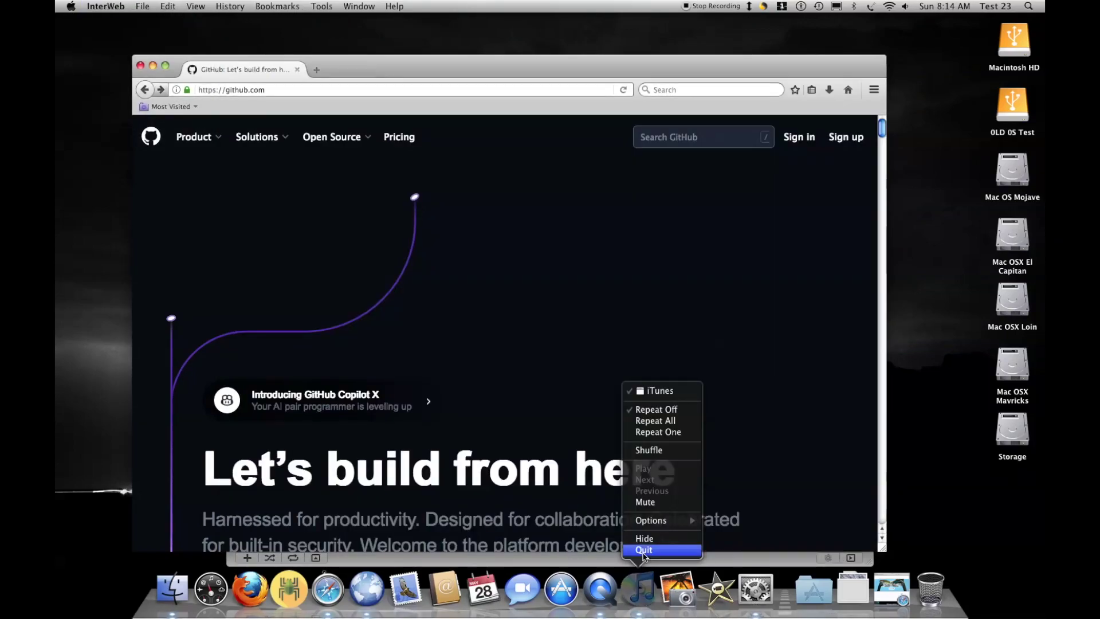
pyautogui.click(643, 550)
# - Open iMovie, view About iMovie, then quit iMovie from its Dock menu
pyautogui.click(716, 588)
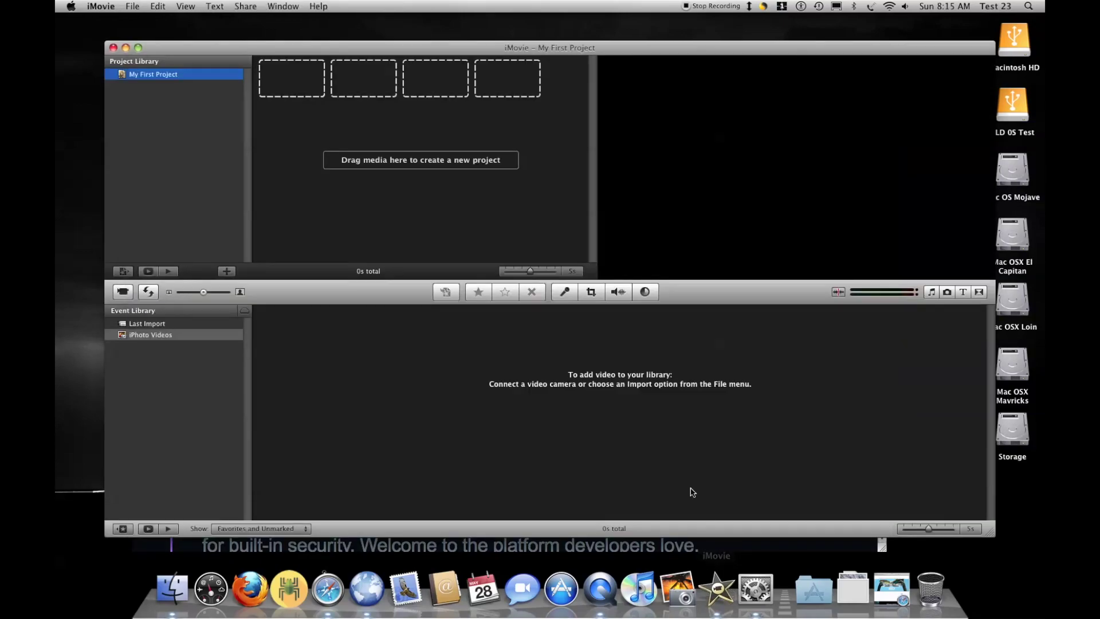
pyautogui.click(100, 6)
pyautogui.click(118, 22)
pyautogui.click(381, 114)
pyautogui.rightClick(730, 589)
pyautogui.click(737, 550)
# - Start SimpleFloatingClock from the Applications stack
pyautogui.click(814, 588)
pyautogui.scroll(-10, 867, 185)
pyautogui.click(684, 286)
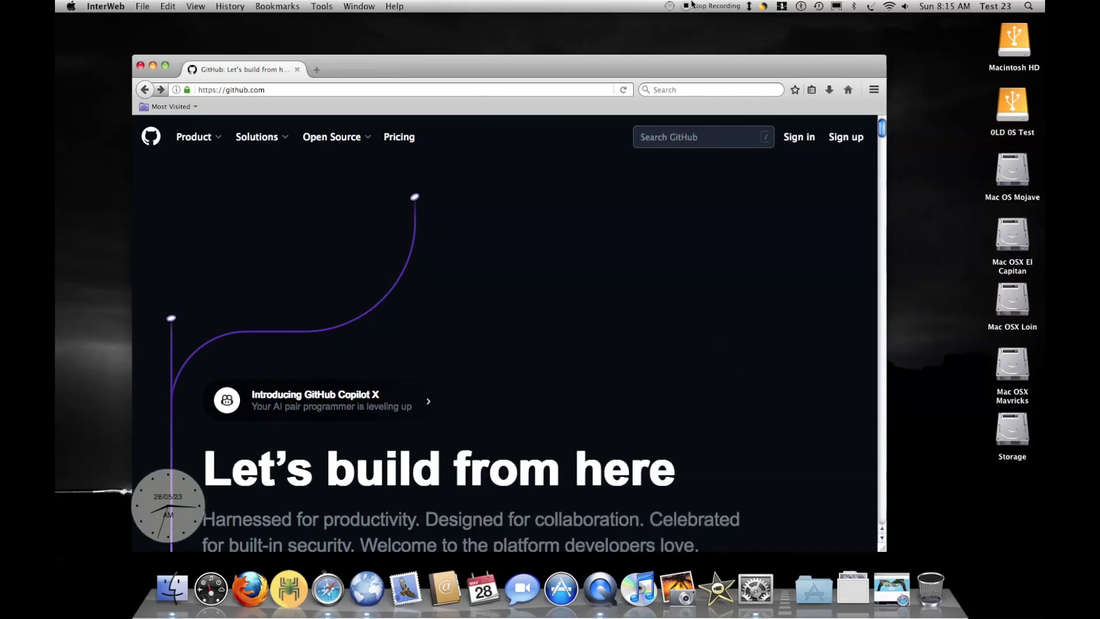
# - Move the clock widget to the desktop's top-left corner
pyautogui.click(686, 6)
pyautogui.click(736, 338)
pyautogui.moveTo(172, 478); pyautogui.dragTo(99, 23)
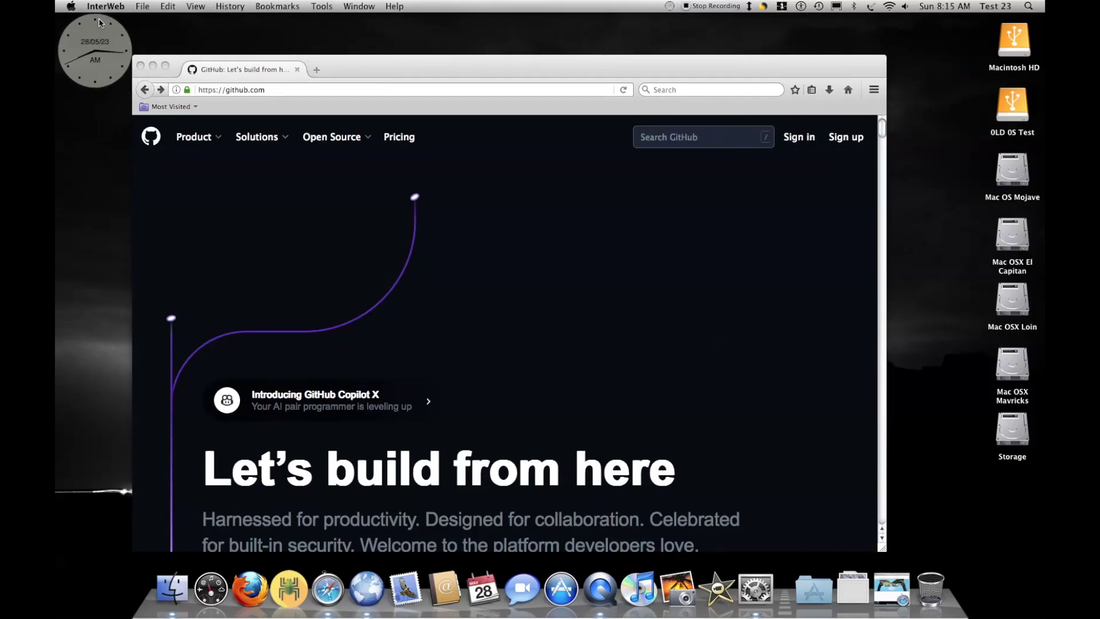
# - Launch Image Capture from the Applications stack, then quit it from its Dock icon
pyautogui.click(814, 588)
pyautogui.click(688, 512)
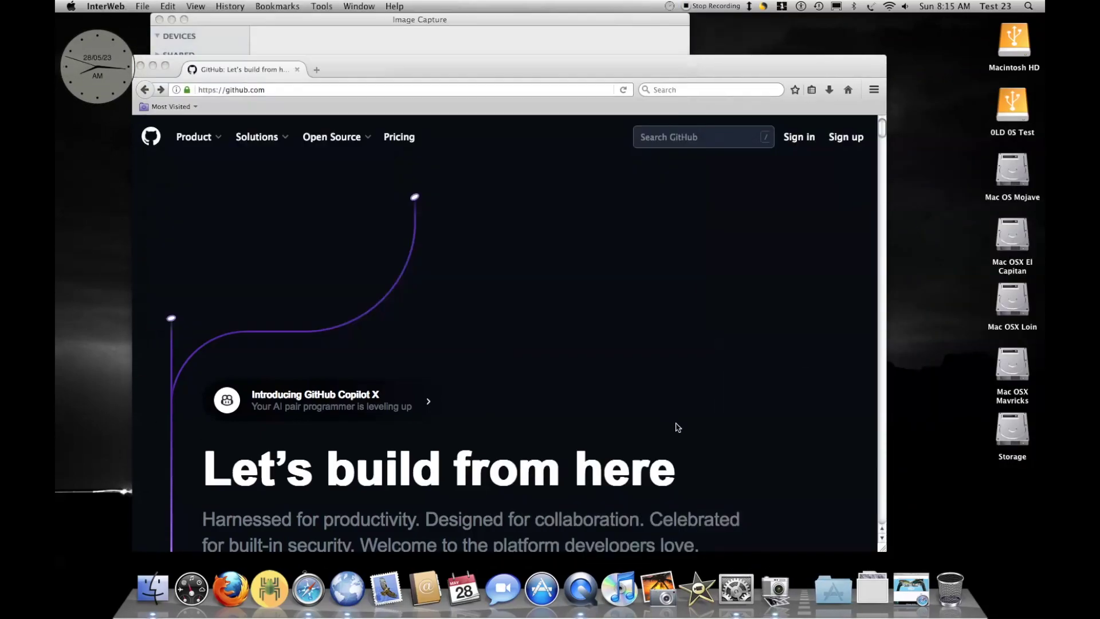
pyautogui.click(678, 427)
pyautogui.rightClick(777, 589)
pyautogui.click(771, 559)
pyautogui.click(813, 588)
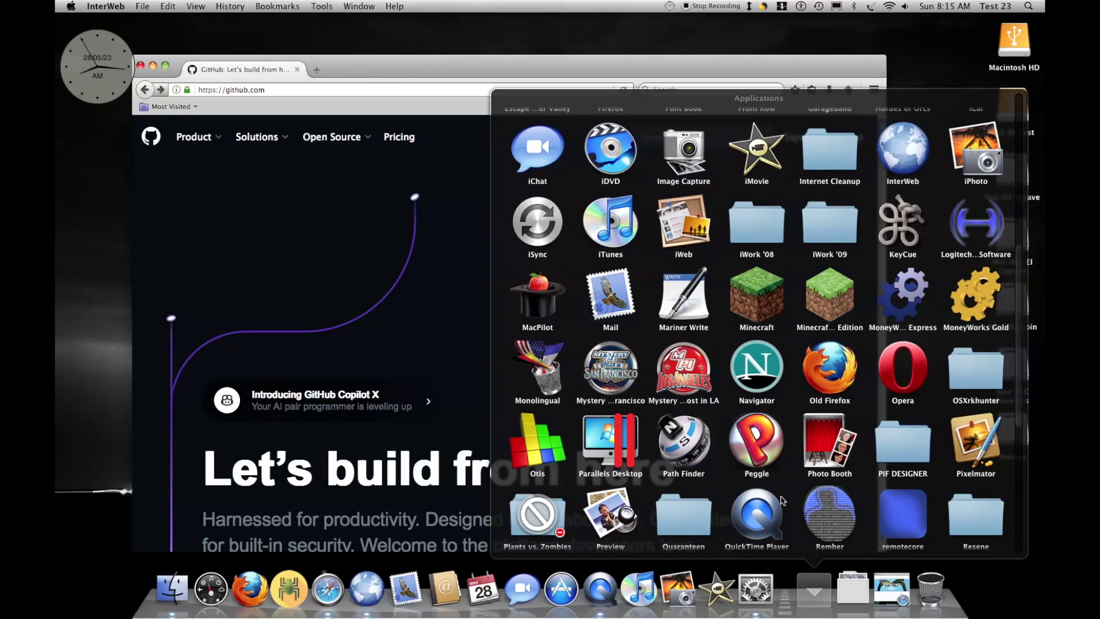
# - Launch iSync, try syncing, dismiss the add-a-device alert and quit iSync
pyautogui.click(545, 226)
pyautogui.click(304, 52)
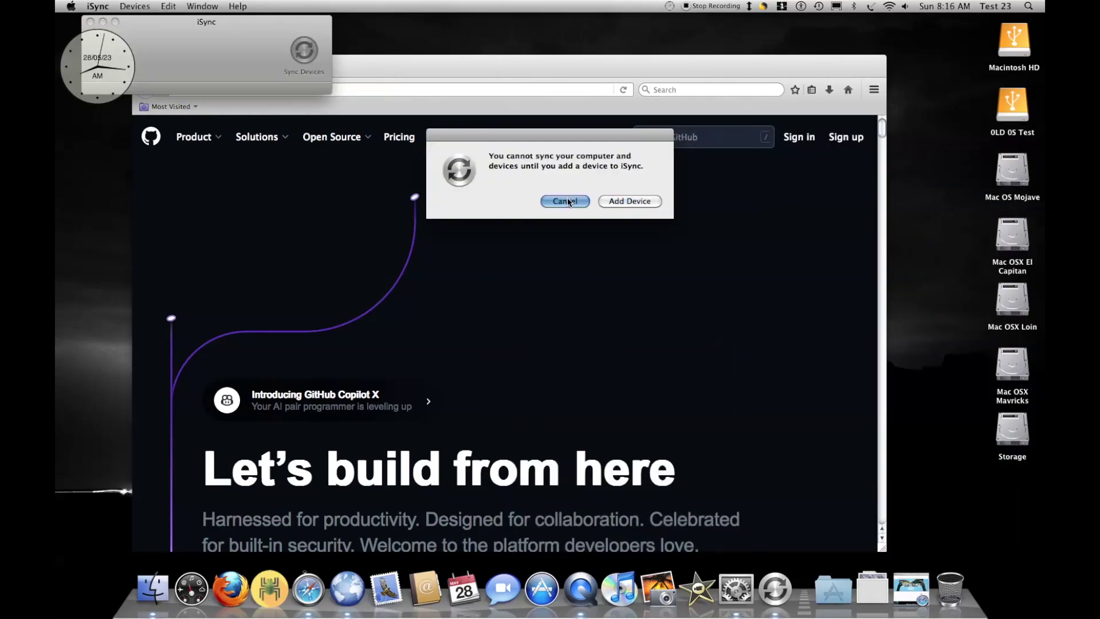
pyautogui.click(562, 199)
pyautogui.rightClick(775, 588)
pyautogui.click(774, 552)
# - Reopen the Applications stack and scroll through its list of apps
pyautogui.click(813, 588)
pyautogui.scroll(-10, 1018, 457)
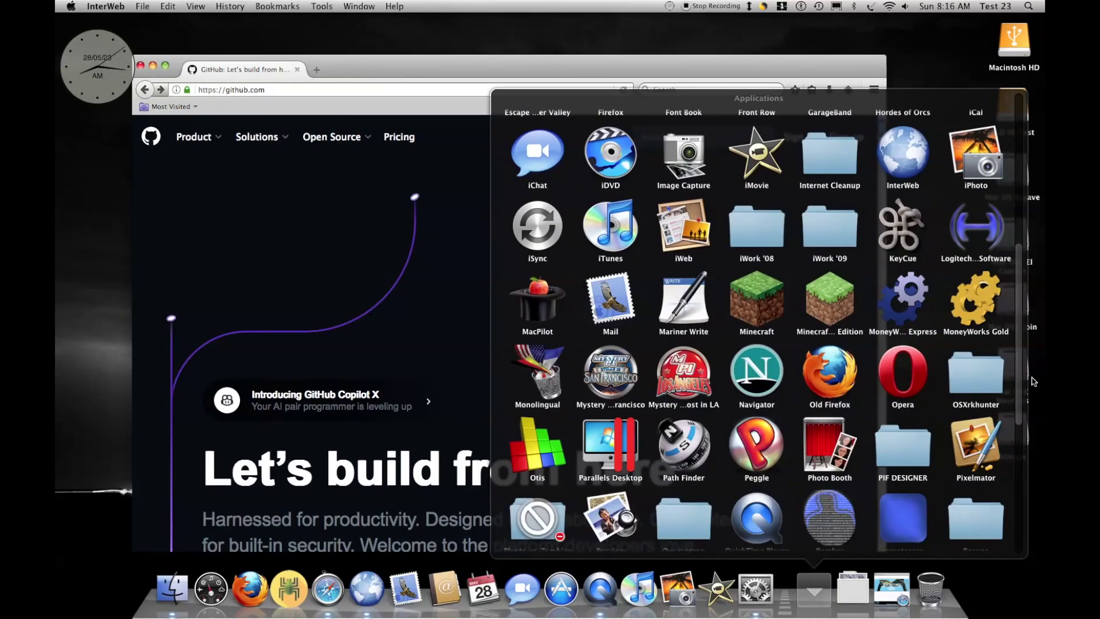
pyautogui.moveTo(1018, 457); pyautogui.dragTo(977, 361)
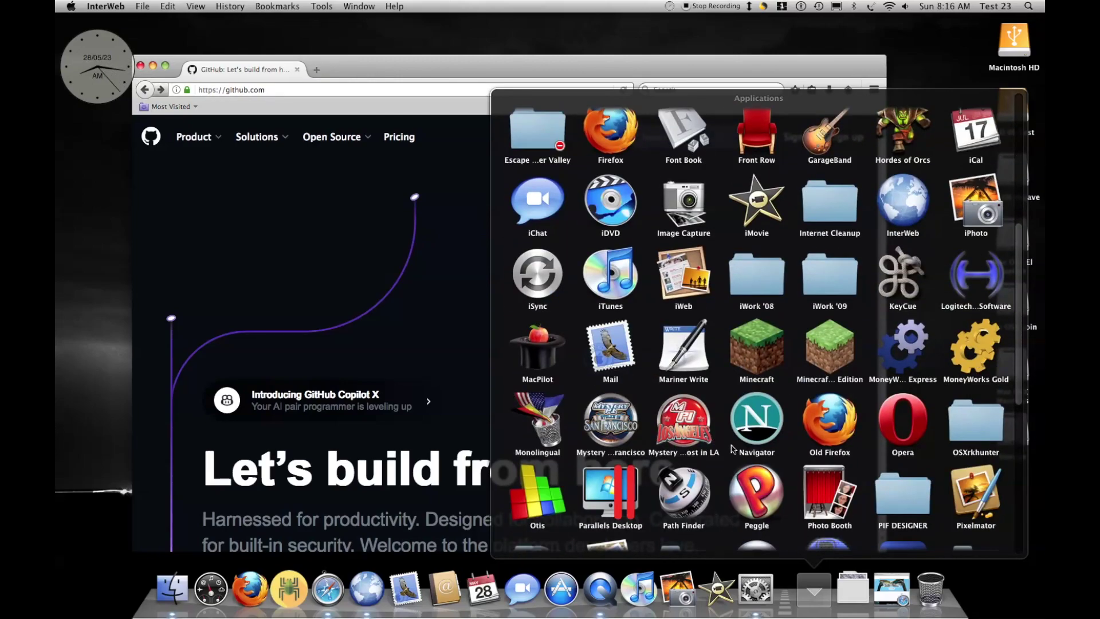
pyautogui.scroll(-8, 732, 449)
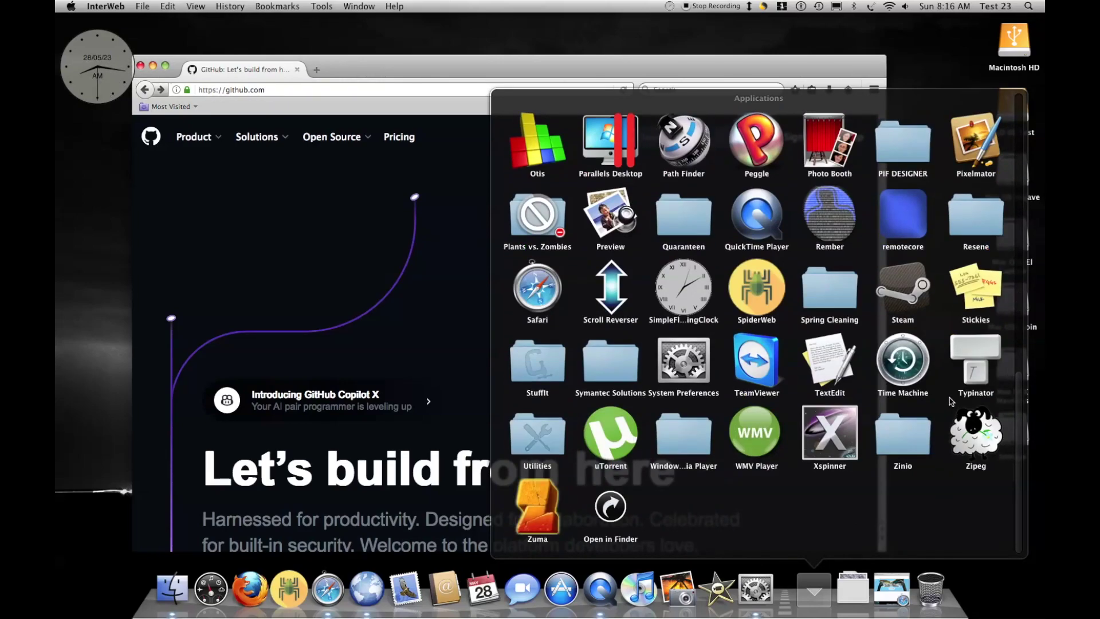
pyautogui.scroll(6, 951, 400)
# - Launch Netscape Navigator, finish its import wizard and close the default browser prompt
pyautogui.click(772, 463)
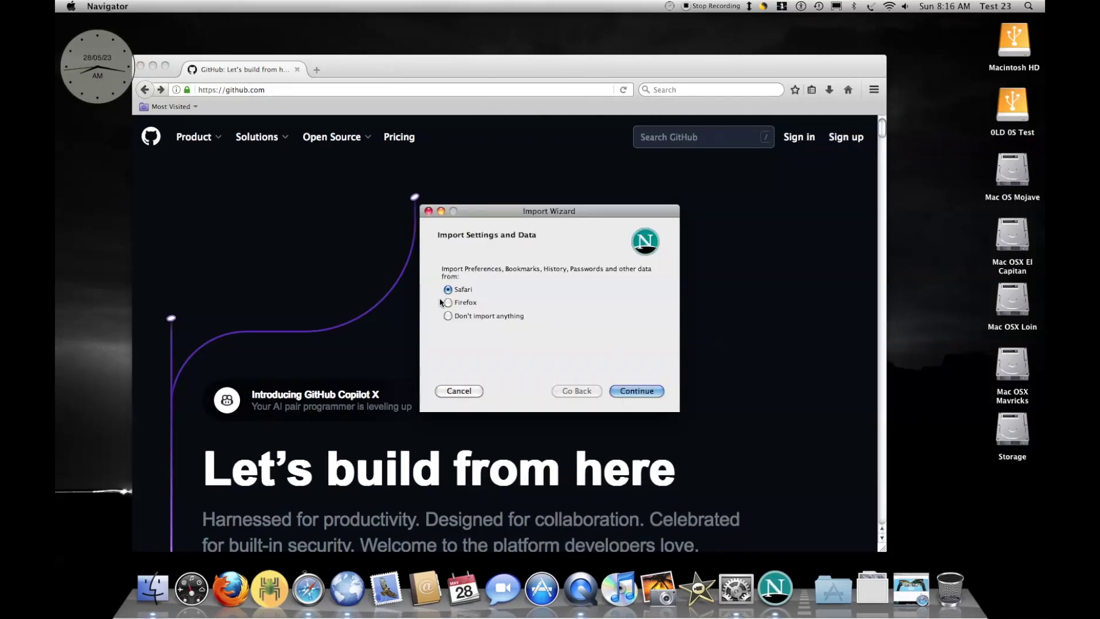
pyautogui.click(640, 392)
pyautogui.click(638, 391)
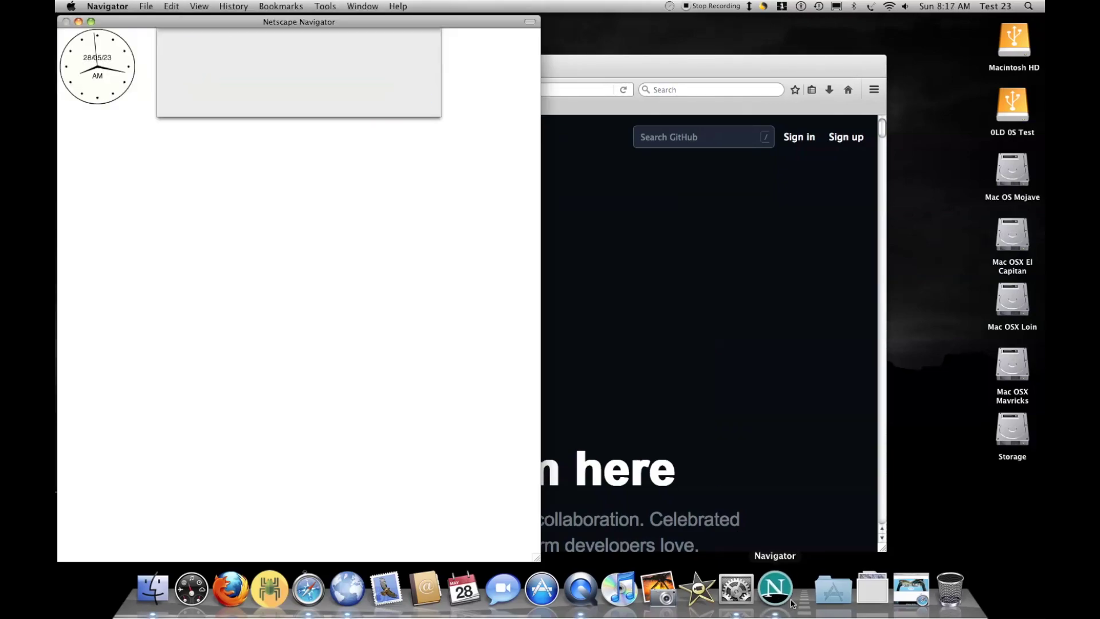
pyautogui.click(340, 100)
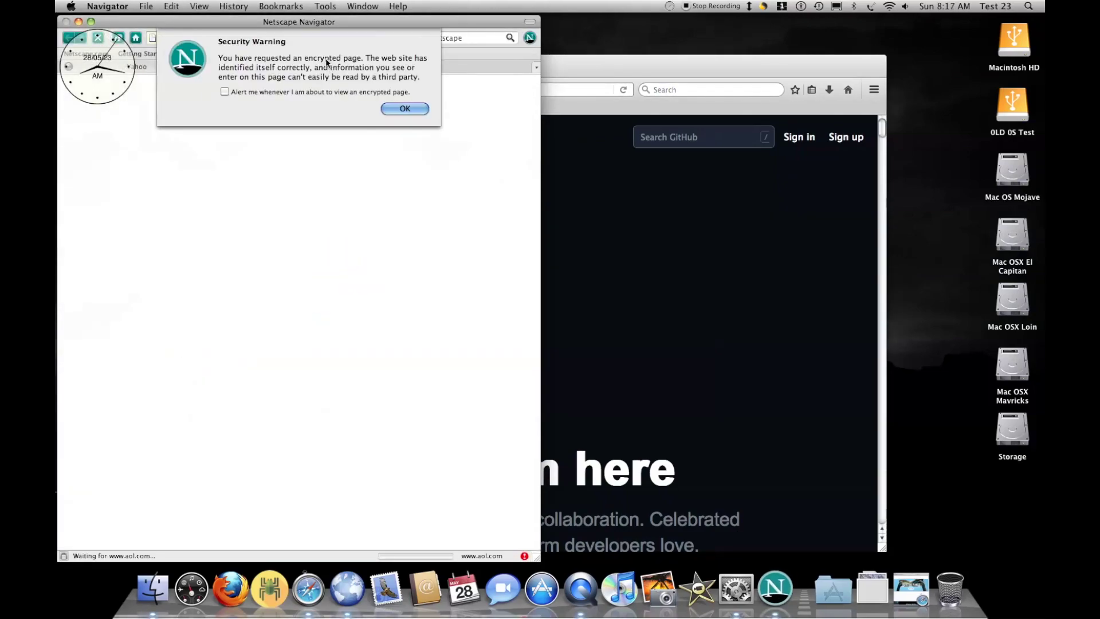
# - Dismiss Navigator's secure-connection and blank alerts, then close the AOL tab
pyautogui.press('Return')
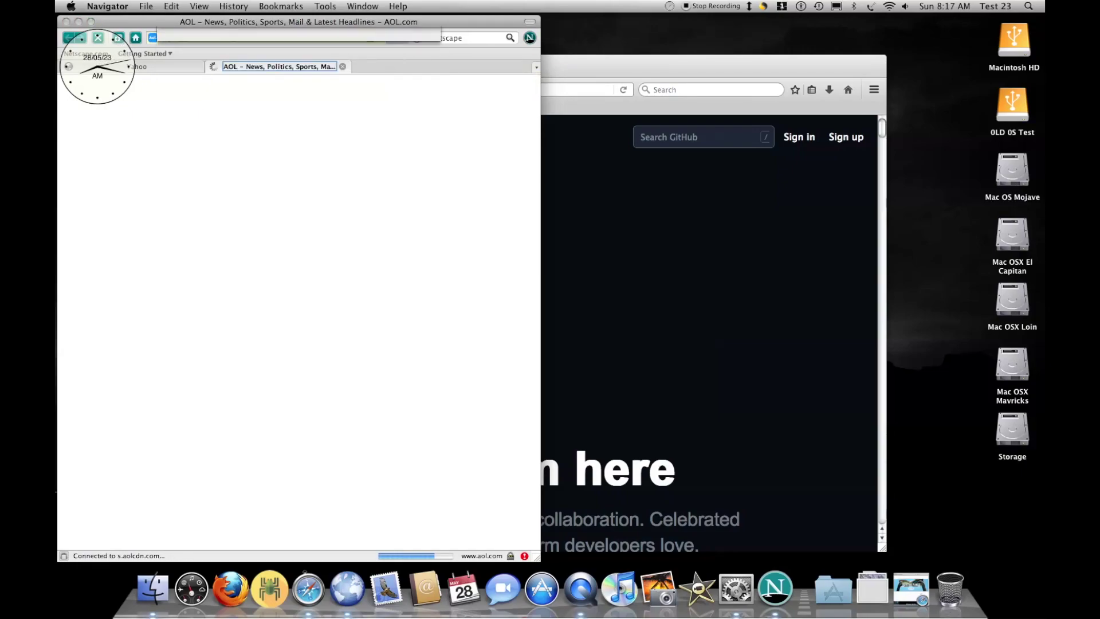
pyautogui.press('Return')
pyautogui.click(343, 66)
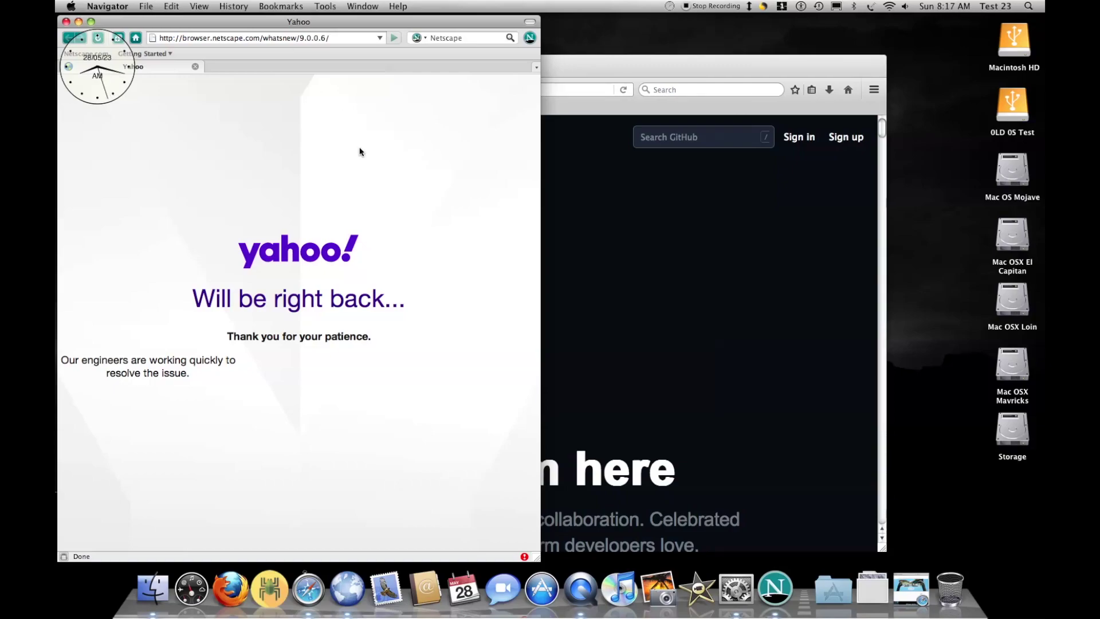
# - In Navigator's tab preferences, keep bookmarks opening in the active tab
pyautogui.click(108, 6)
pyautogui.click(128, 33)
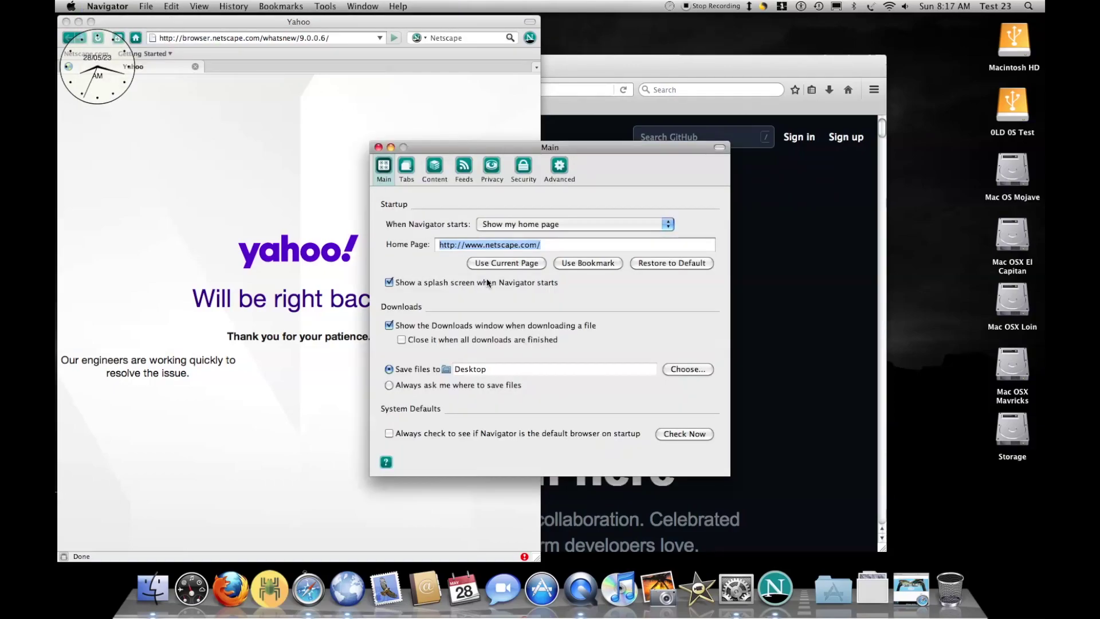
pyautogui.click(406, 167)
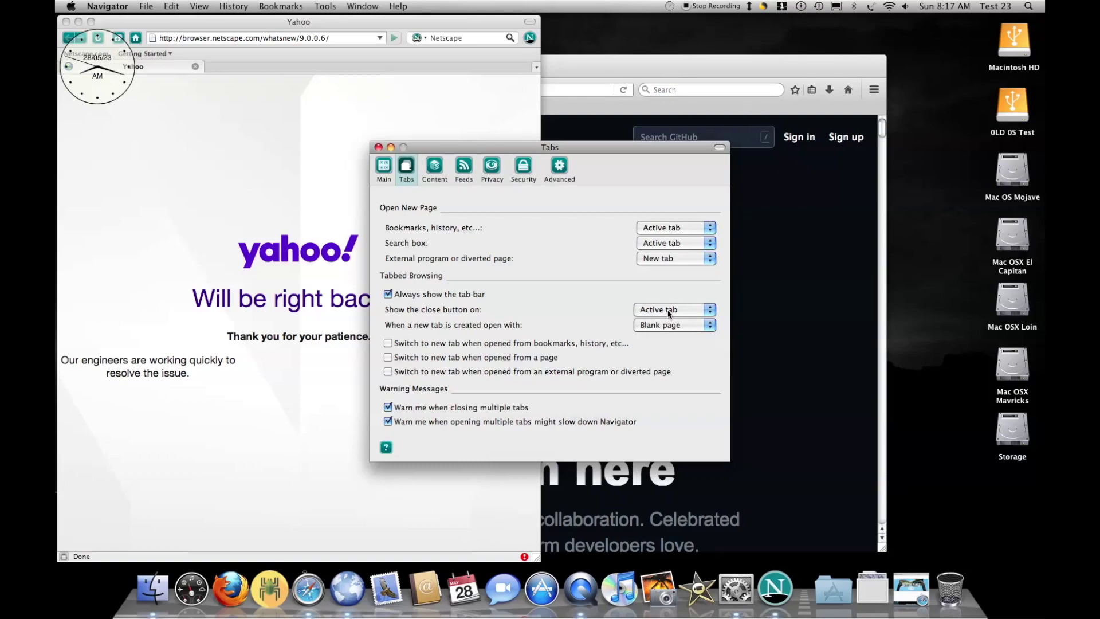
pyautogui.click(680, 230)
pyautogui.click(674, 207)
pyautogui.click(378, 148)
# - Close the Yahoo window, open a new Navigator window and dismiss security alerts so AOL loads
pyautogui.click(631, 263)
pyautogui.click(67, 21)
pyautogui.click(774, 588)
pyautogui.click(410, 94)
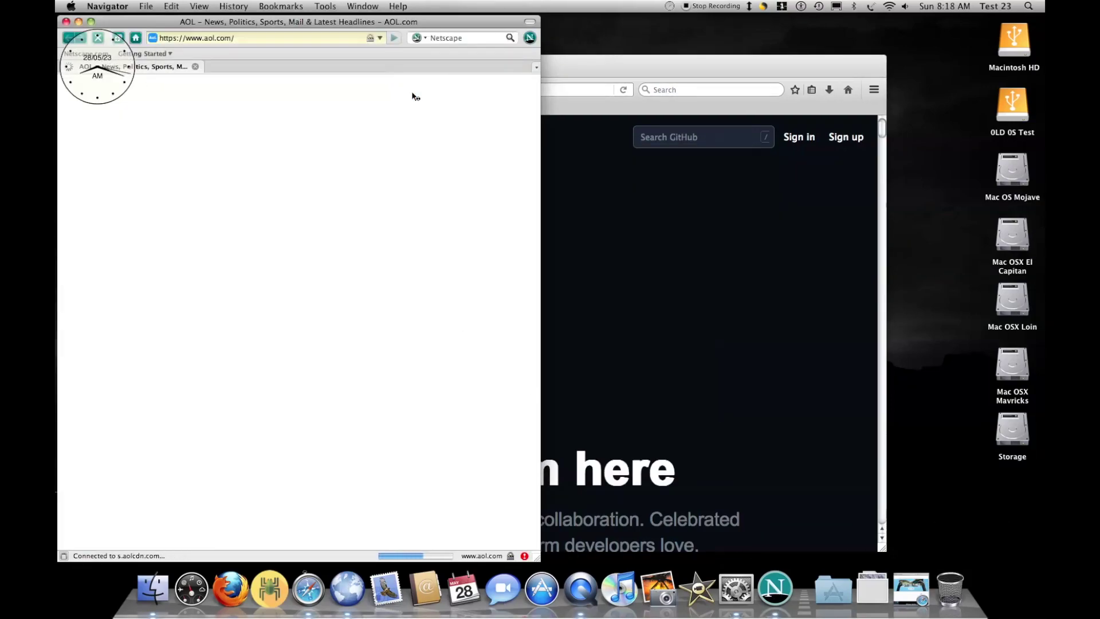
pyautogui.press('Return')
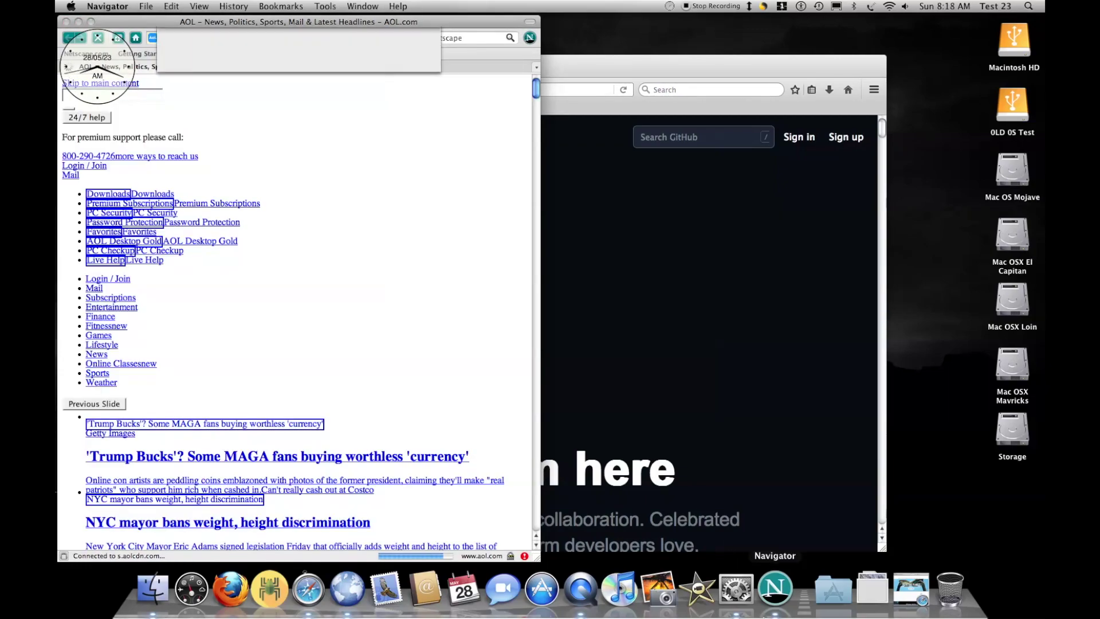
pyautogui.rightClick(775, 588)
# - Quit Netscape Navigator and browse the Applications stack
pyautogui.click(767, 550)
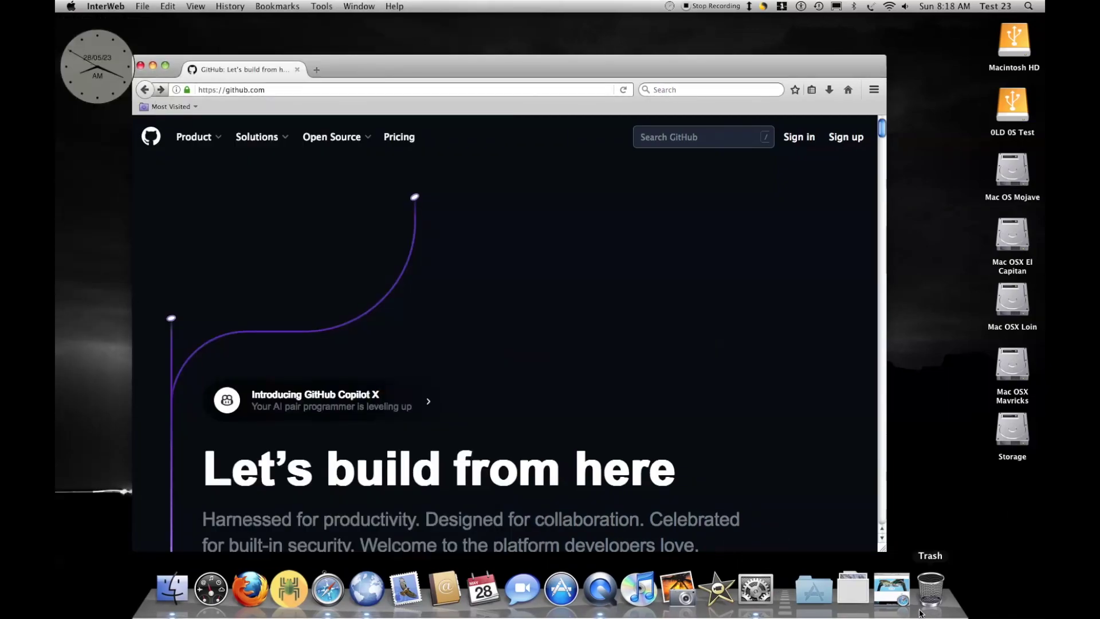
pyautogui.click(814, 589)
pyautogui.scroll(-5, 597, 424)
pyautogui.scroll(3, 597, 424)
# - Launch iDVD, try Open an Existing Project, cancel, and quit iDVD
pyautogui.click(602, 228)
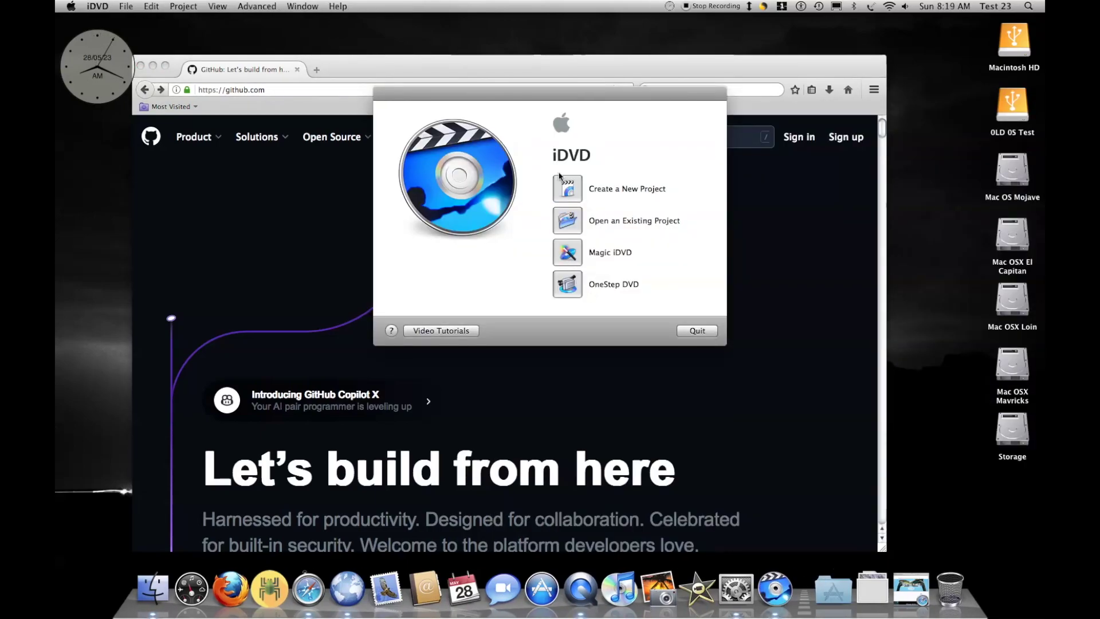
pyautogui.click(554, 223)
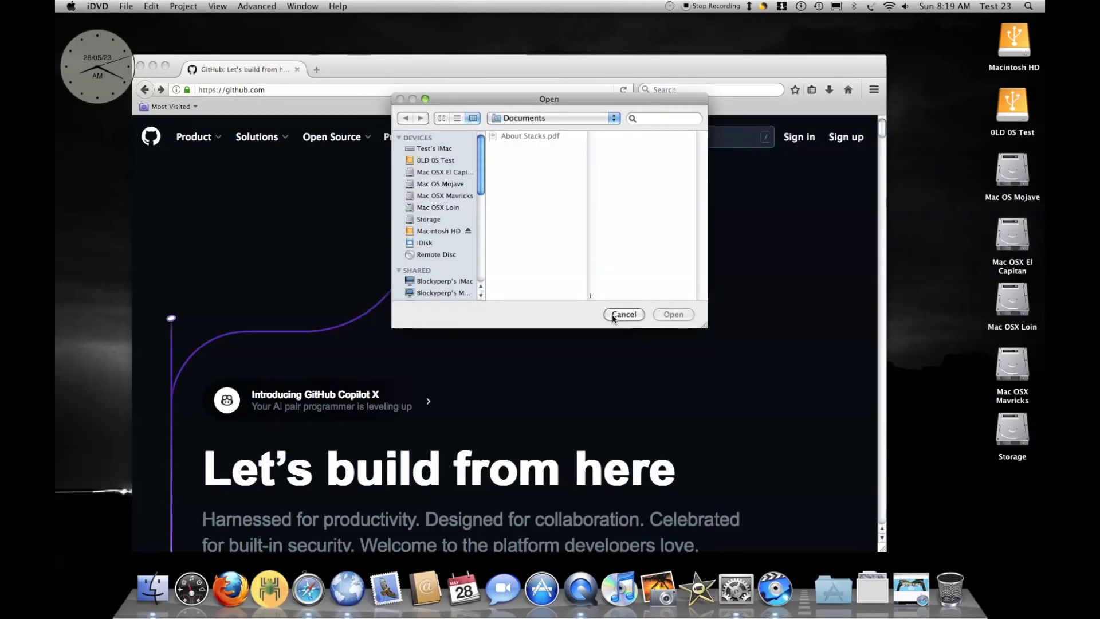
pyautogui.click(614, 314)
pyautogui.click(696, 326)
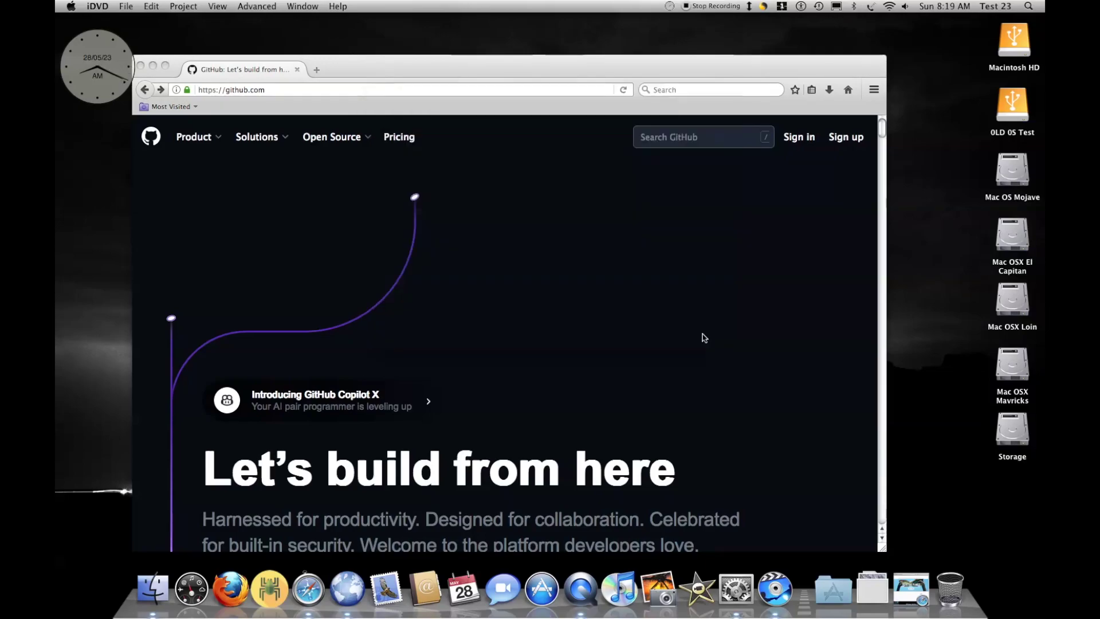
# - Launch Front Row full screen with Cmd+Escape and move to its Photos section
pyautogui.click(814, 589)
pyautogui.click(792, 423)
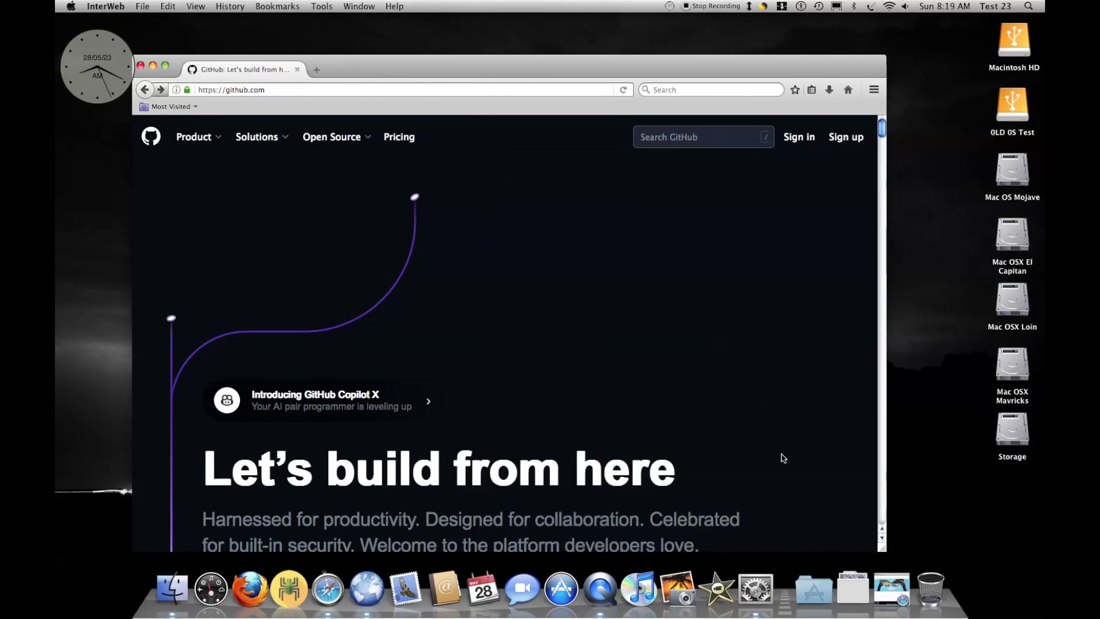
pyautogui.press('super+Escape')
pyautogui.press('Down')
pyautogui.press('Down')
pyautogui.press('Down')
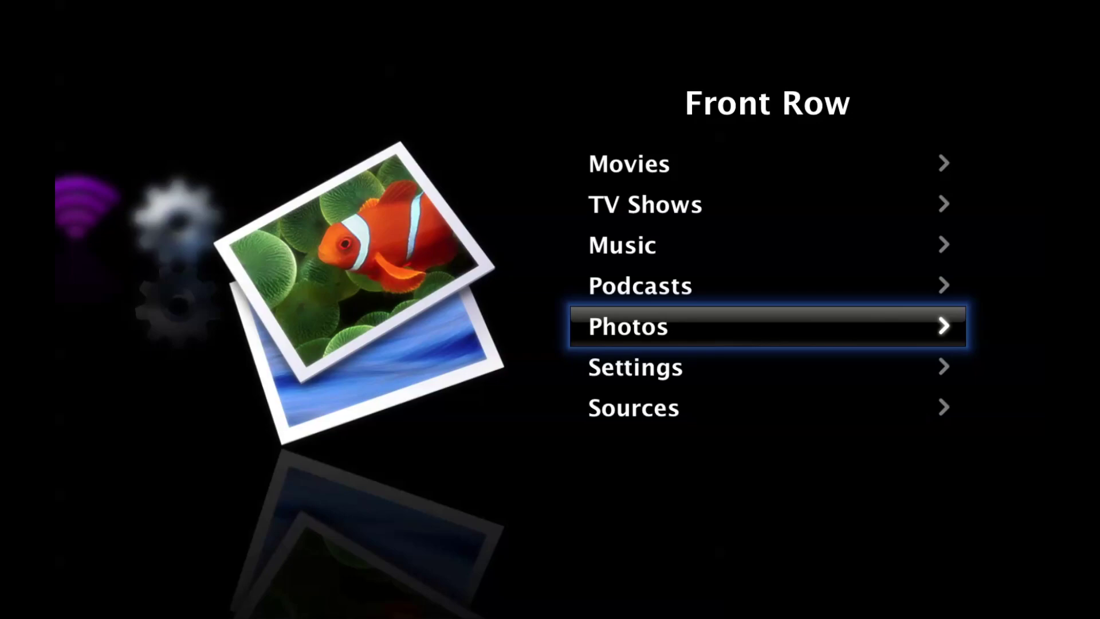
# - Enter Front Row's Photos section, step through the photo events, and back out
pyautogui.press('Return')
pyautogui.press('Return')
pyautogui.press('Down')
pyautogui.press('Up')
pyautogui.press('Escape')
pyautogui.press('Escape')
pyautogui.press('Escape')
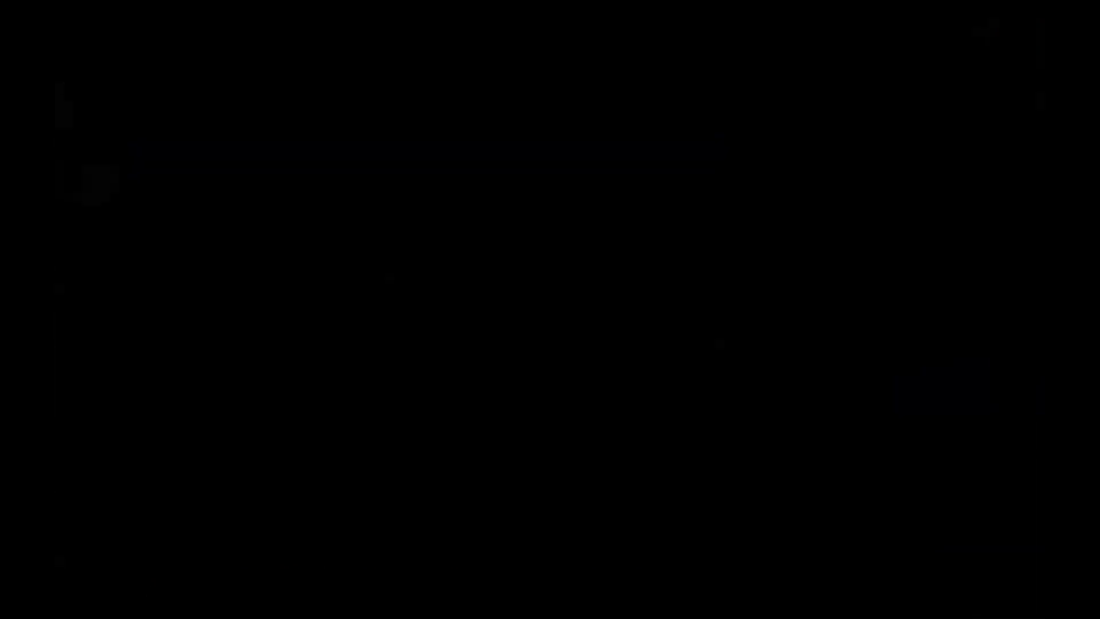
# - Browse the Front Row settings from Name to Sound Effects, then exit Front Row
pyautogui.press('Down')
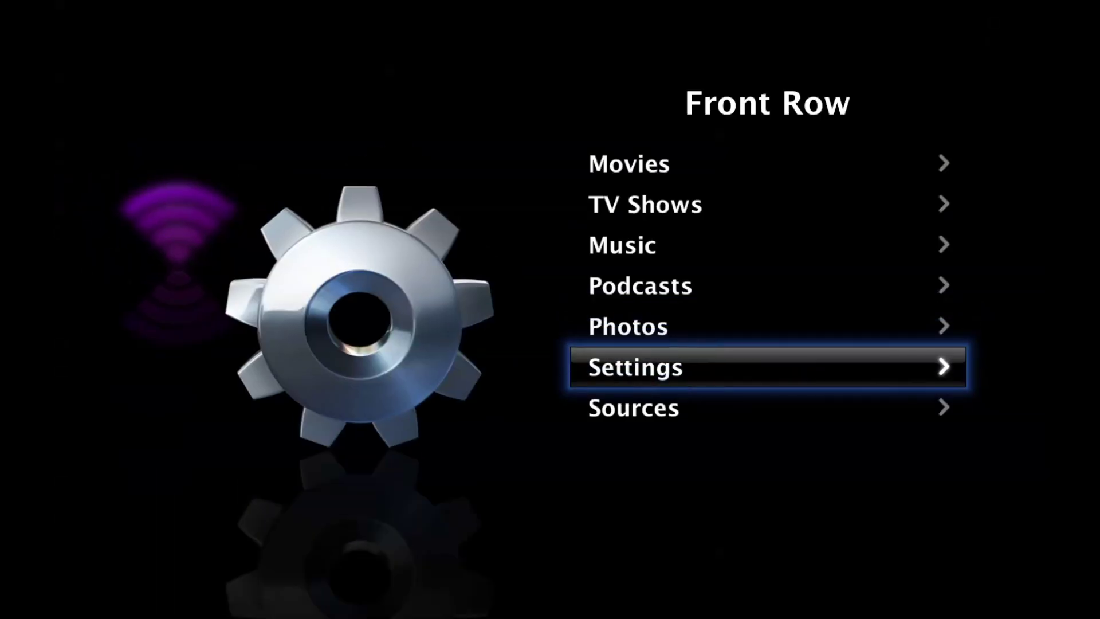
pyautogui.press('Return')
pyautogui.press('Down')
pyautogui.press('Down')
pyautogui.press('Down')
pyautogui.press('Up')
pyautogui.press('Up')
pyautogui.press('Up')
pyautogui.press('Escape')
pyautogui.press('Up')
pyautogui.press('Up')
pyautogui.press('Up')
pyautogui.press('Up')
pyautogui.press('Up')
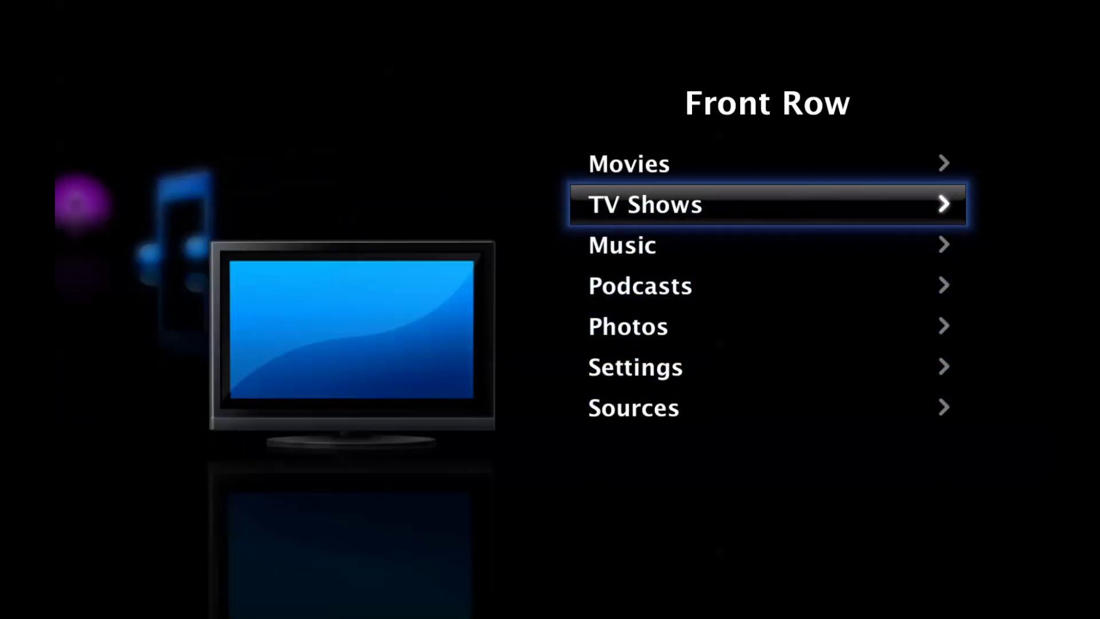
pyautogui.press('Escape')
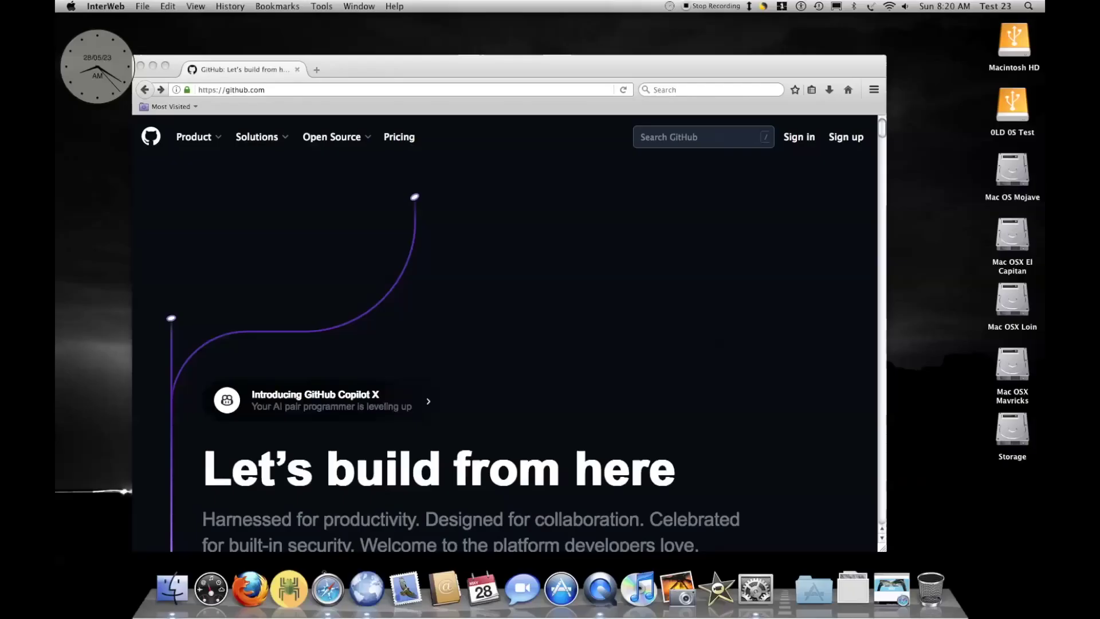
pyautogui.click(813, 589)
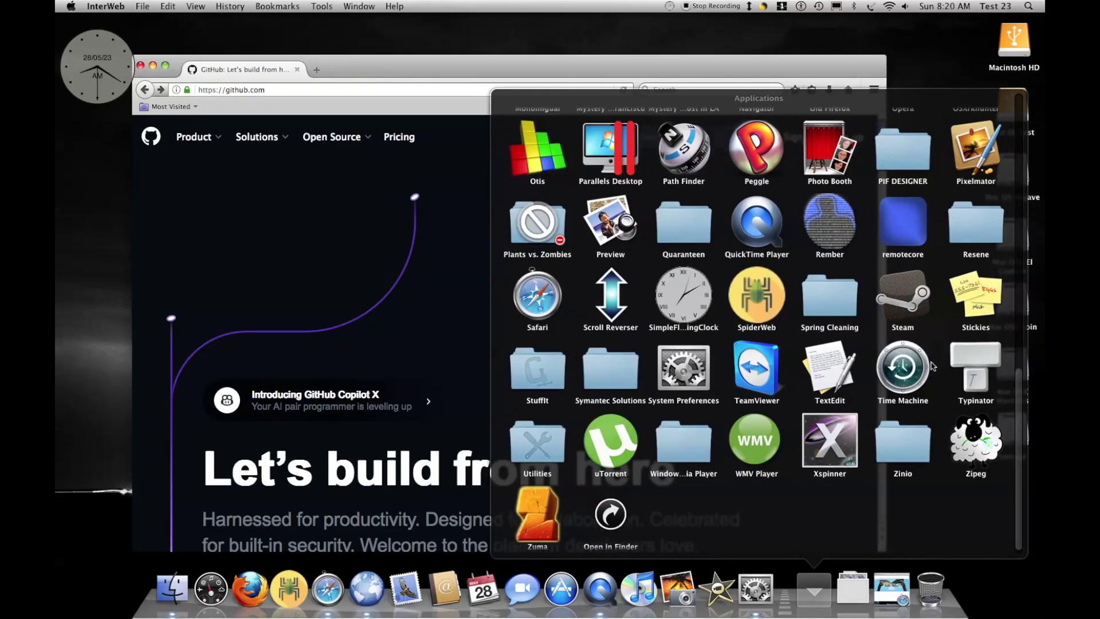
pyautogui.click(903, 361)
pyautogui.click(523, 198)
pyautogui.click(813, 589)
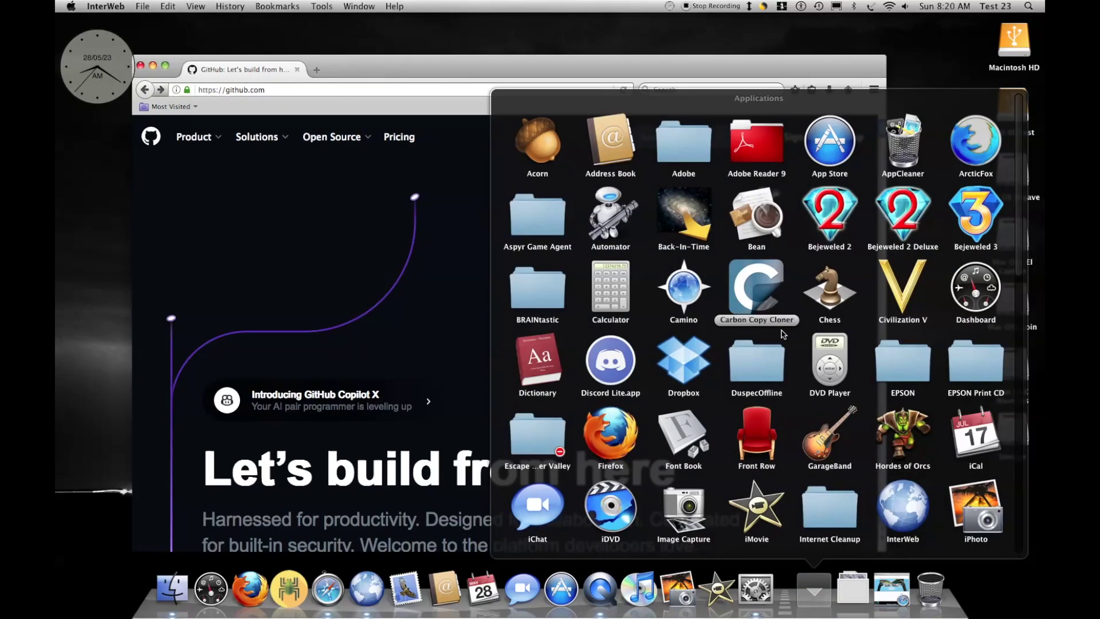
pyautogui.scroll(-5, 624, 243)
pyautogui.click(289, 593)
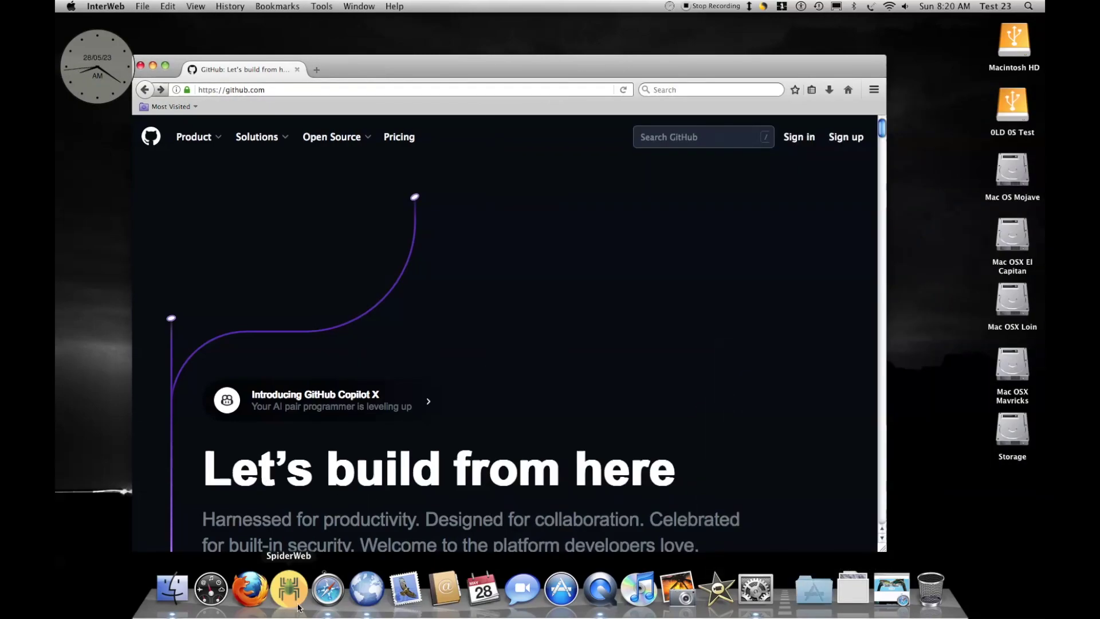
pyautogui.click(292, 90)
pyautogui.write('y')
pyautogui.press('BackSpace')
pyautogui.press('BackSpace')
pyautogui.write('vidlii.com/')
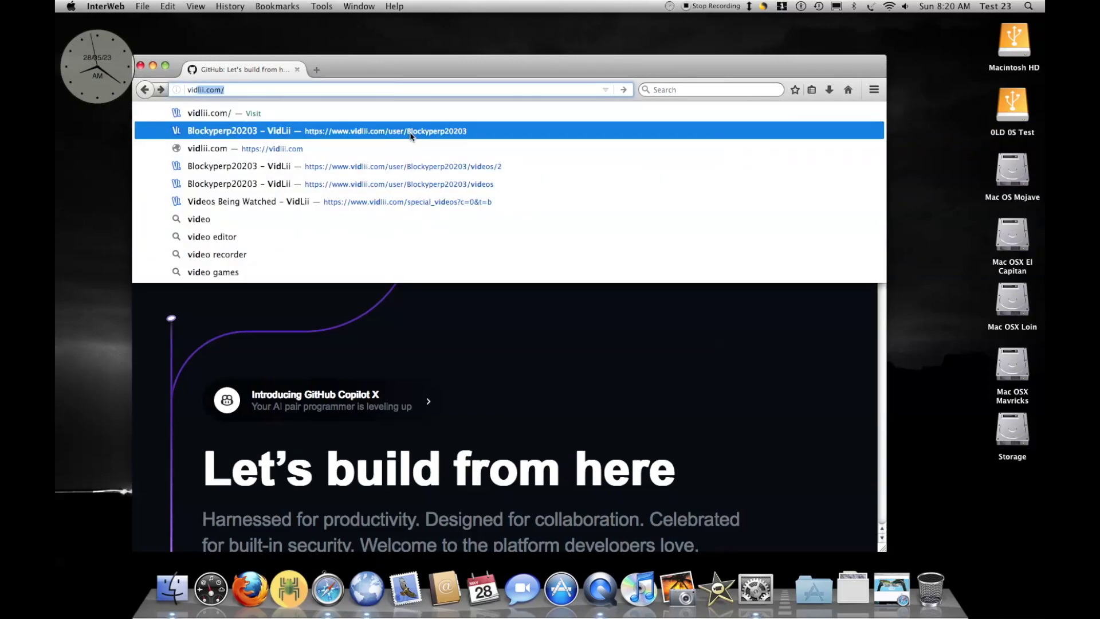
pyautogui.click(410, 135)
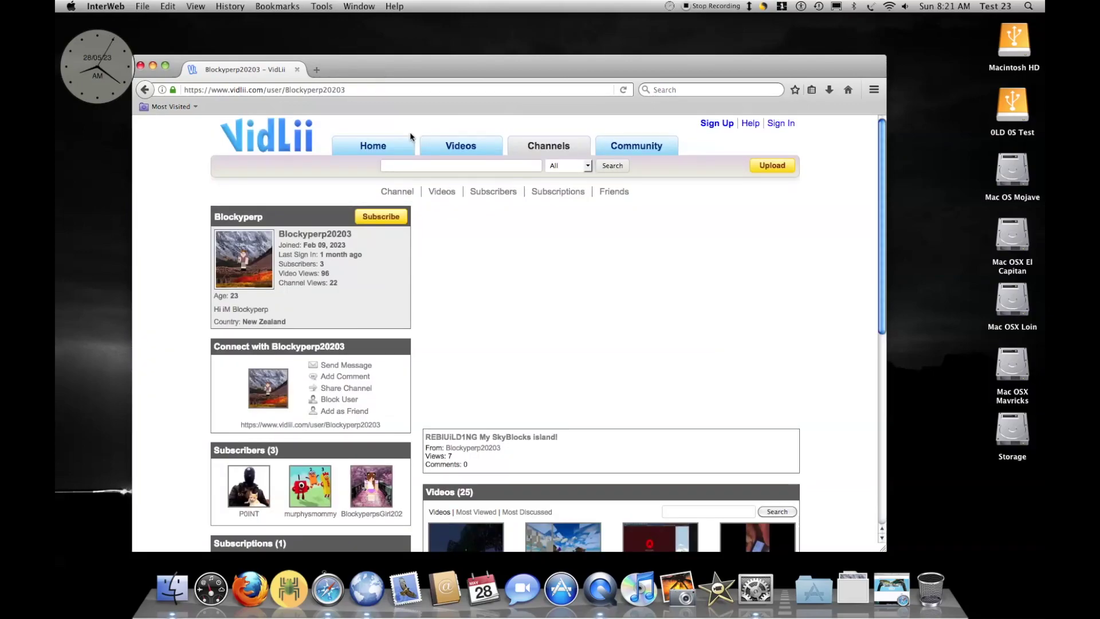
pyautogui.press('super+bracketleft')
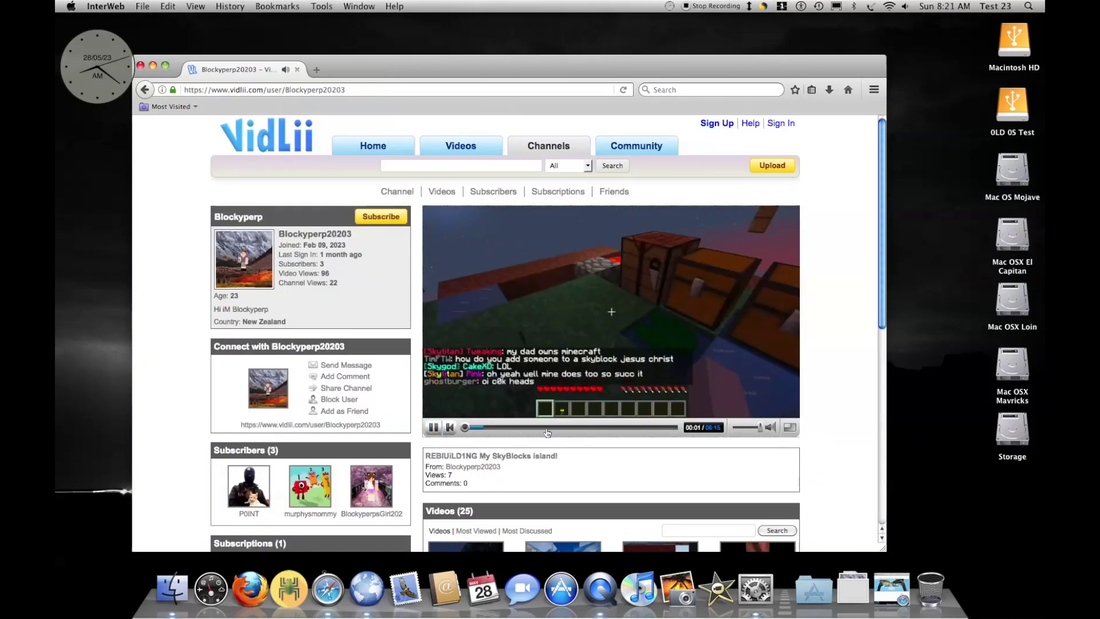
pyautogui.press('F12')
pyautogui.press('F12')
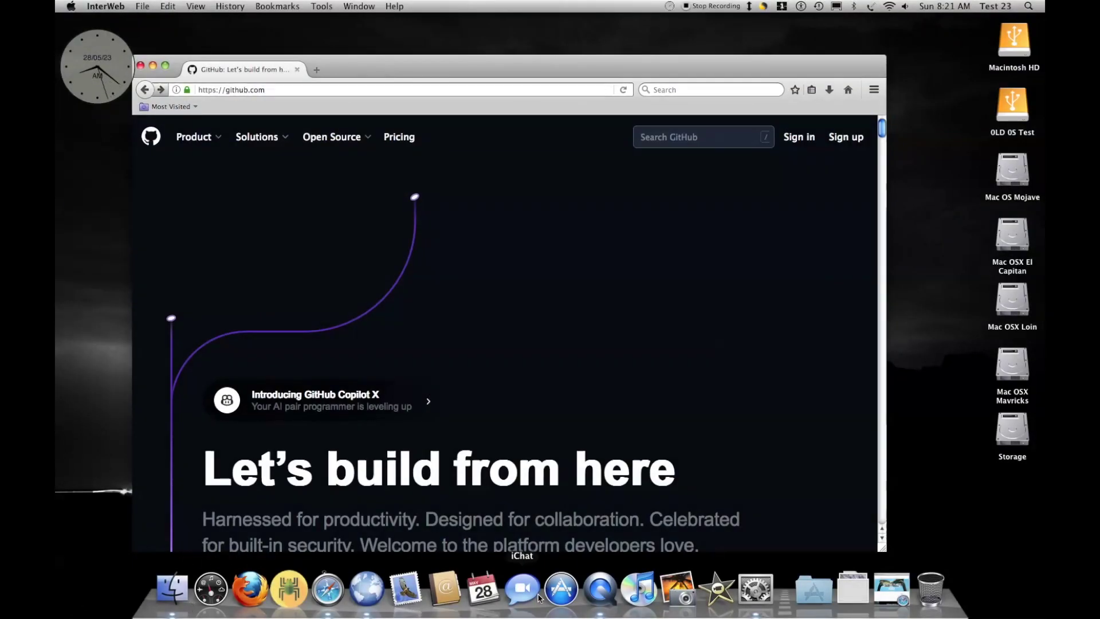
# - Launch iWeb, start a new White-theme site and view iWeb's version information
pyautogui.click(813, 589)
pyautogui.scroll(-5, 795, 304)
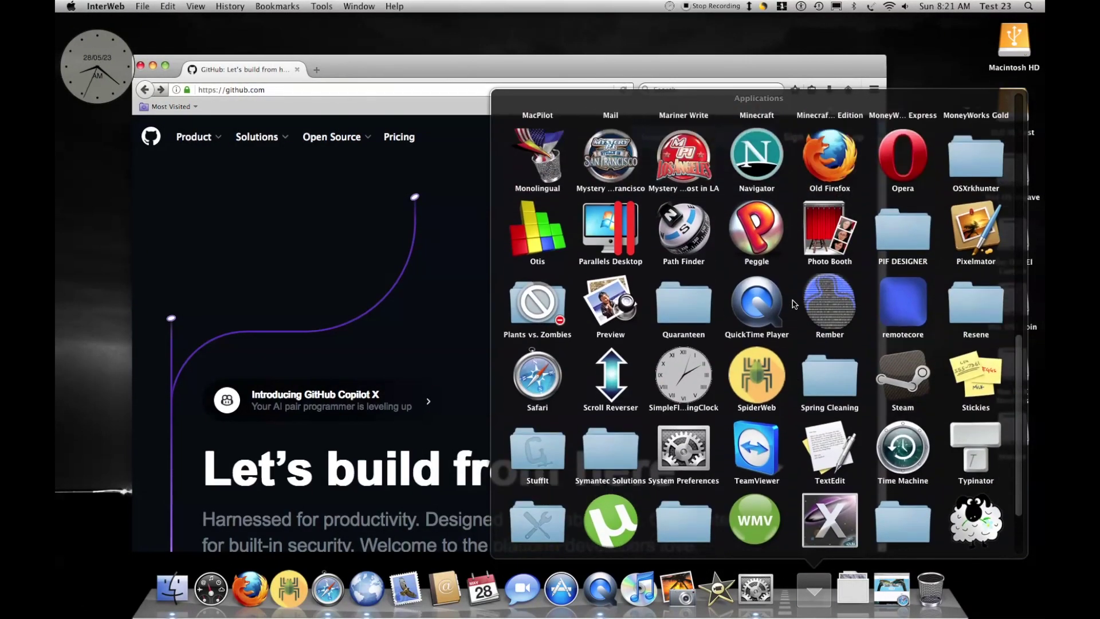
pyautogui.click(683, 309)
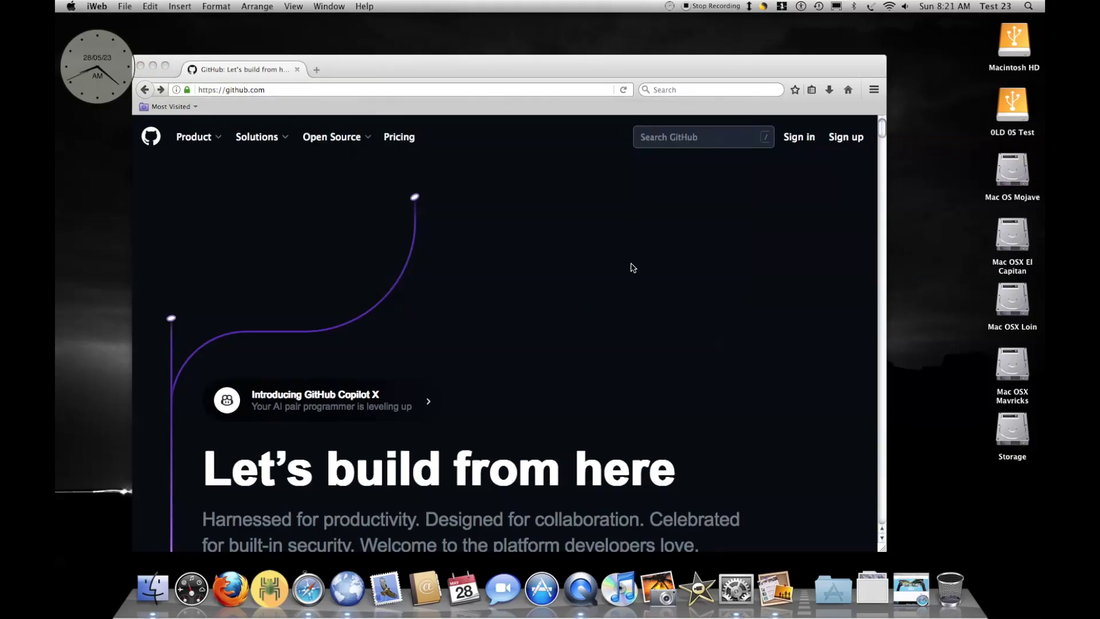
pyautogui.press('Return')
pyautogui.click(668, 435)
pyautogui.click(97, 6)
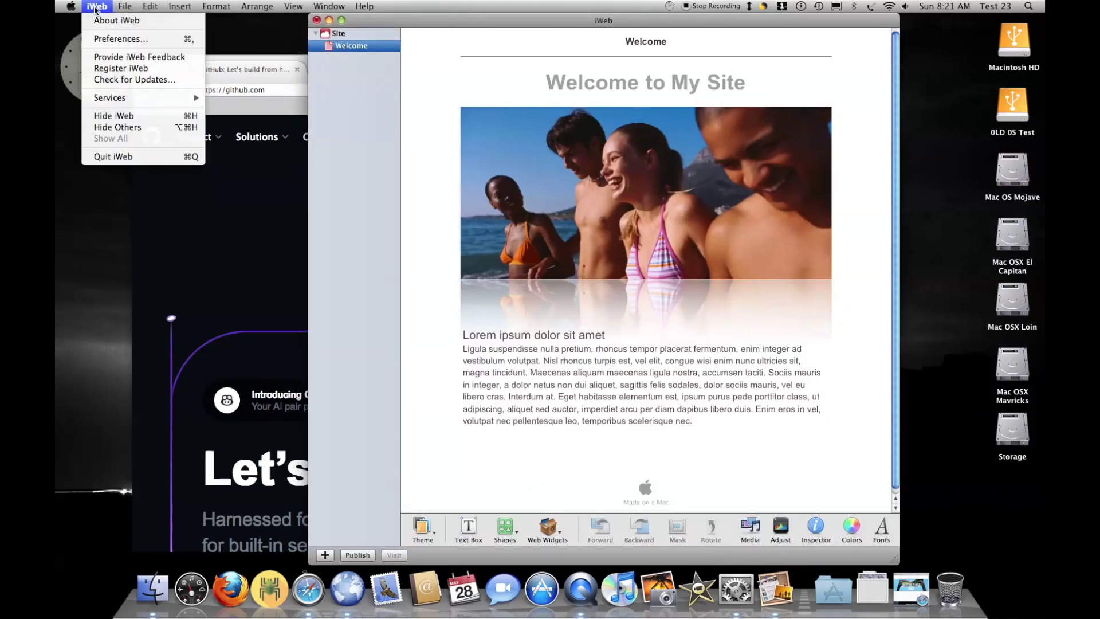
pyautogui.click(115, 17)
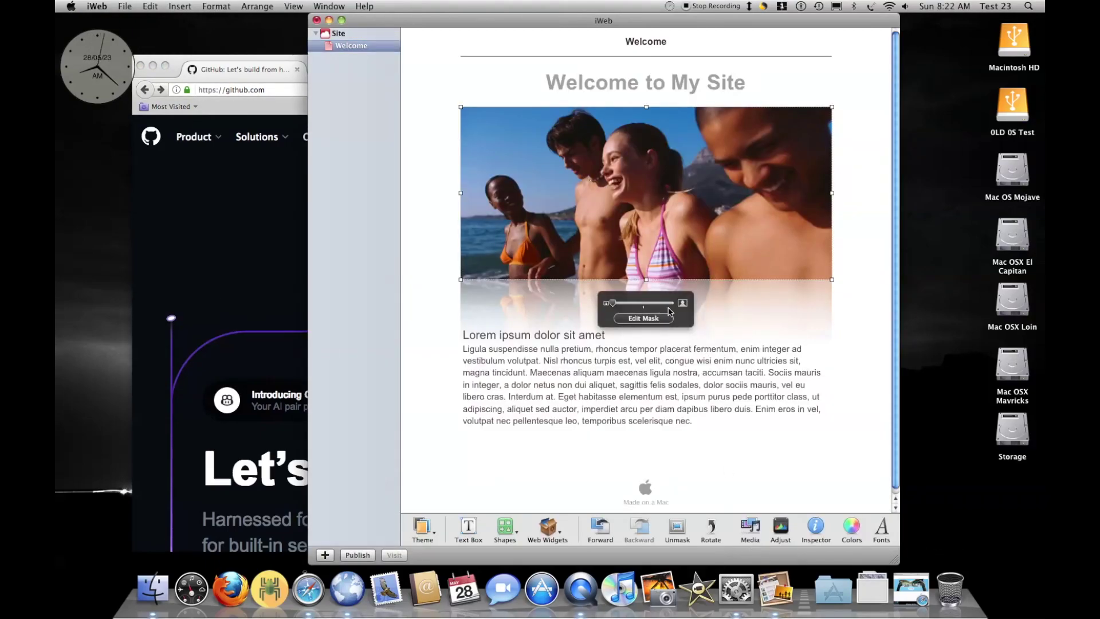
# - Delete the Welcome page's beach photo and drag in the mountain image below the title
pyautogui.click(669, 307)
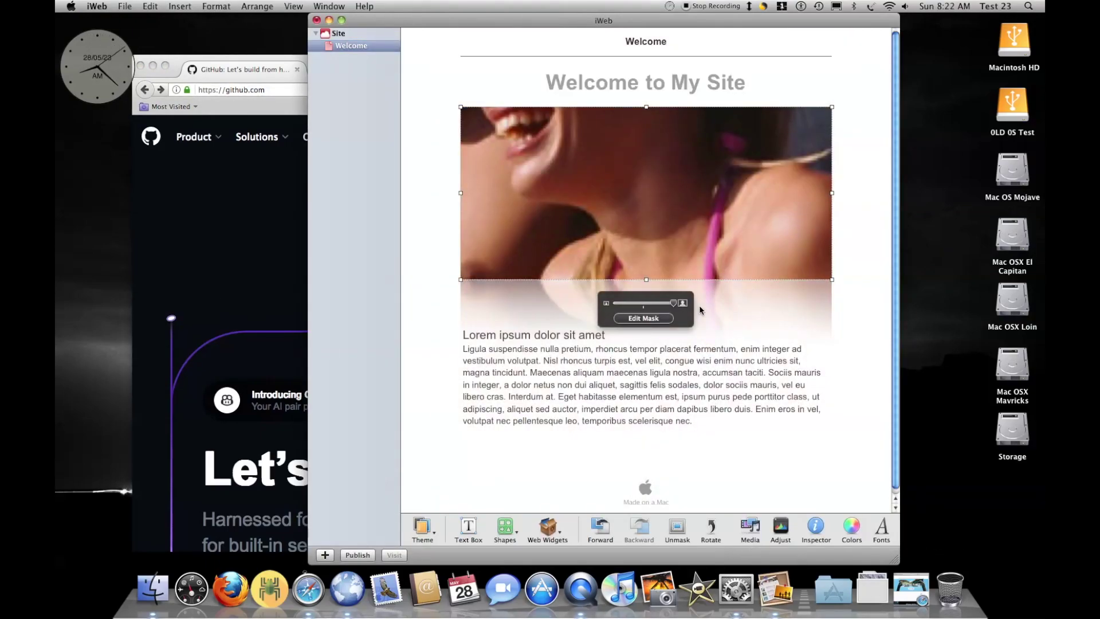
pyautogui.press('Delete')
pyautogui.click(872, 589)
pyautogui.moveTo(854, 475); pyautogui.dragTo(635, 223)
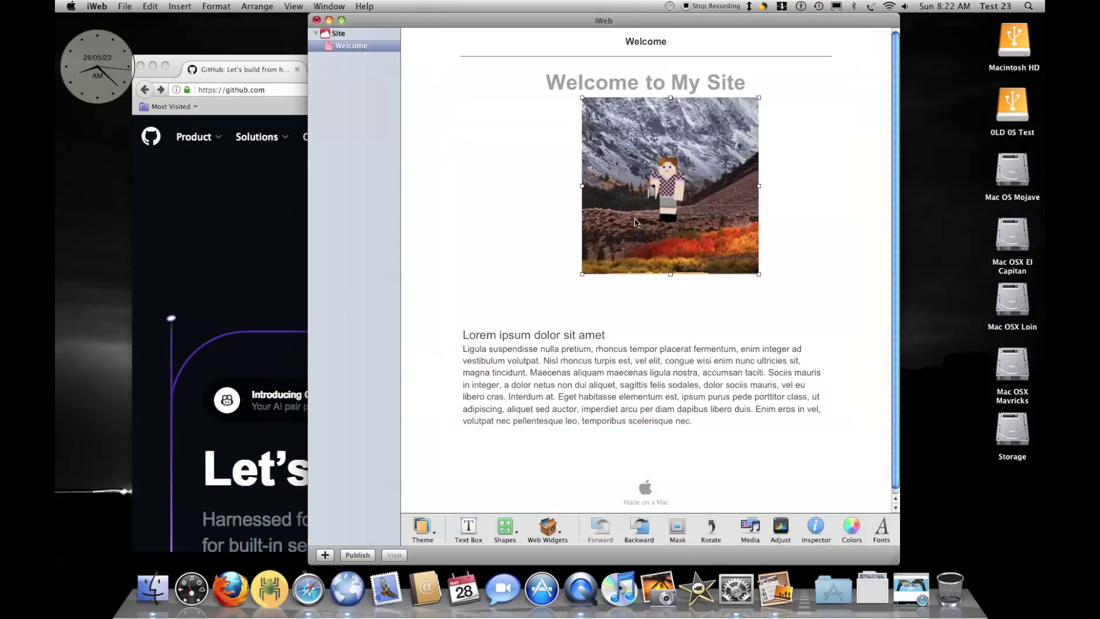
pyautogui.click(646, 41)
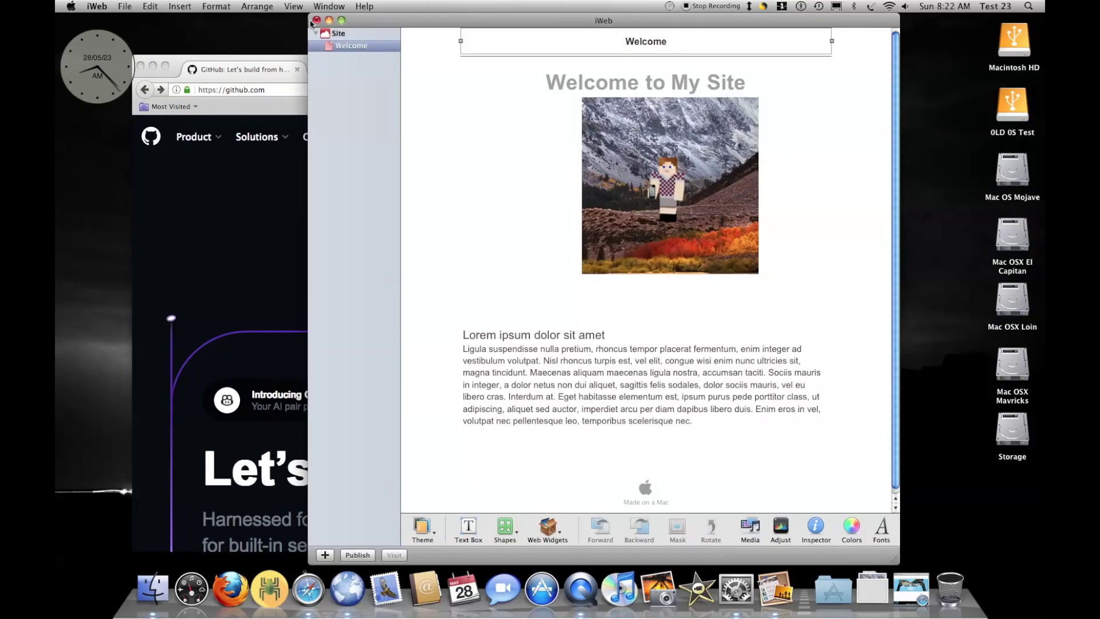